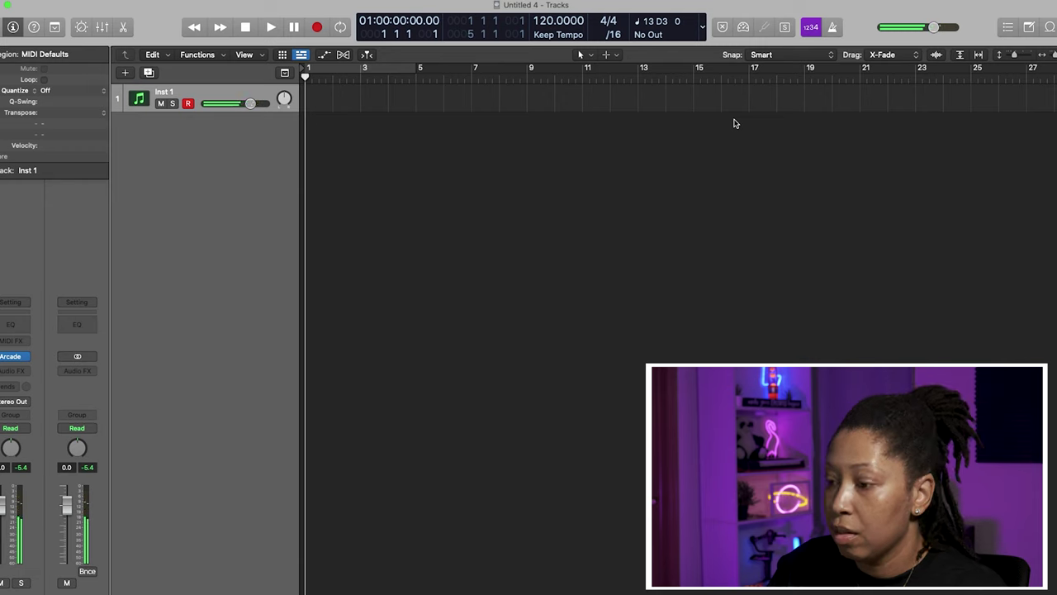
Record an eight-bar melody on the Inst 1 track with Arcade.
key("r")
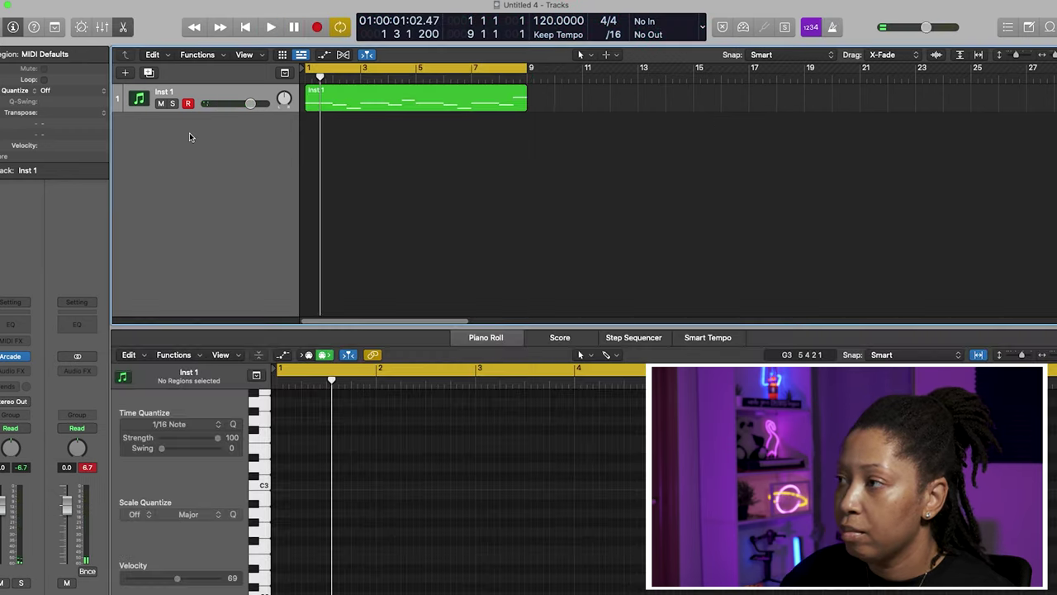
Add a second software instrument track and load Kontakt with Electric Sunburst Deluxe (Melody) on it.
left_click(188, 132)
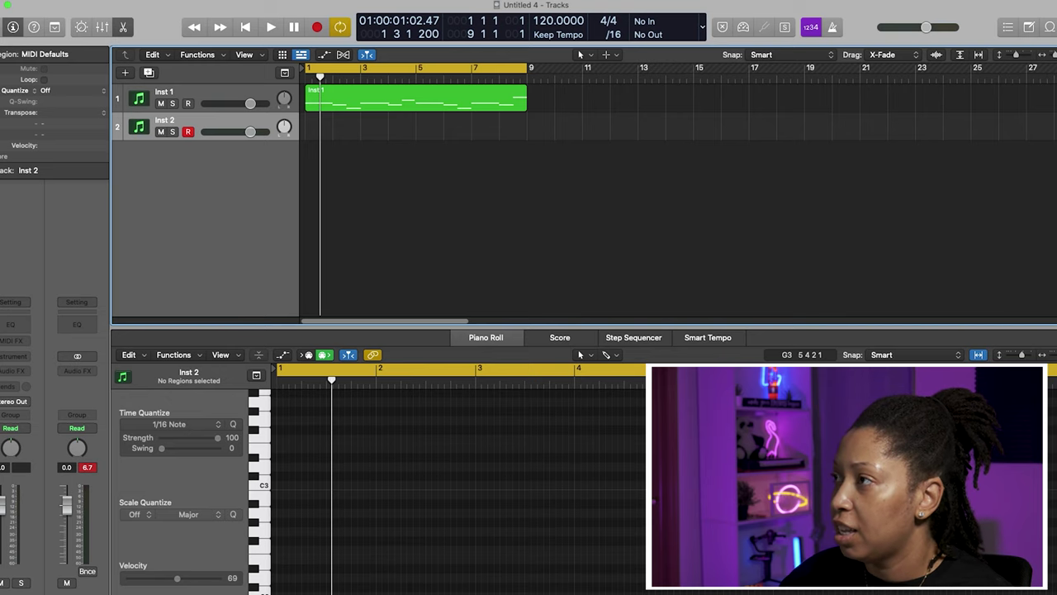
left_click(12, 370)
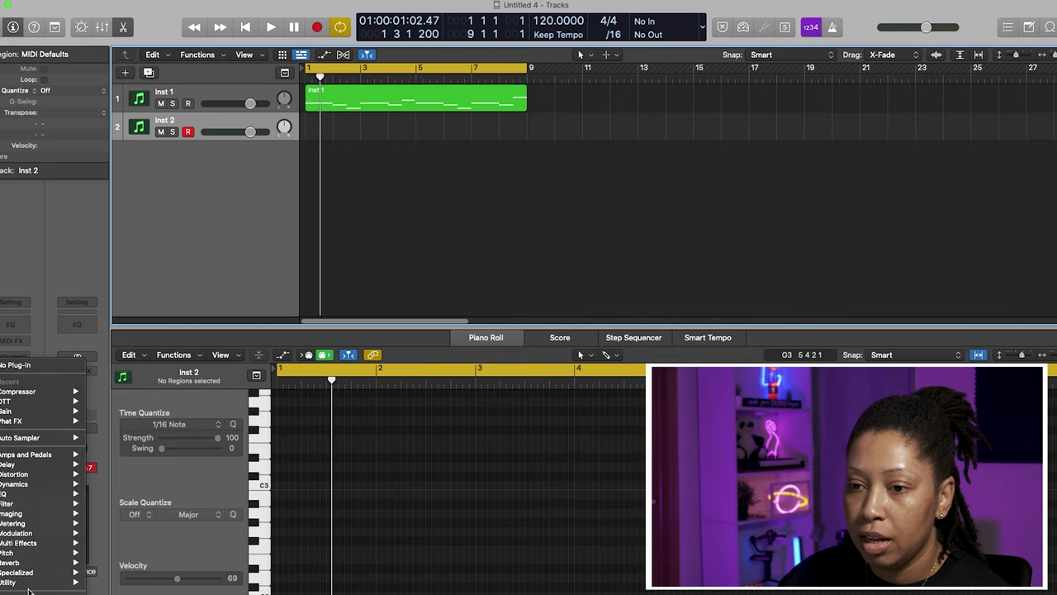
left_click(161, 173)
left_click(27, 359)
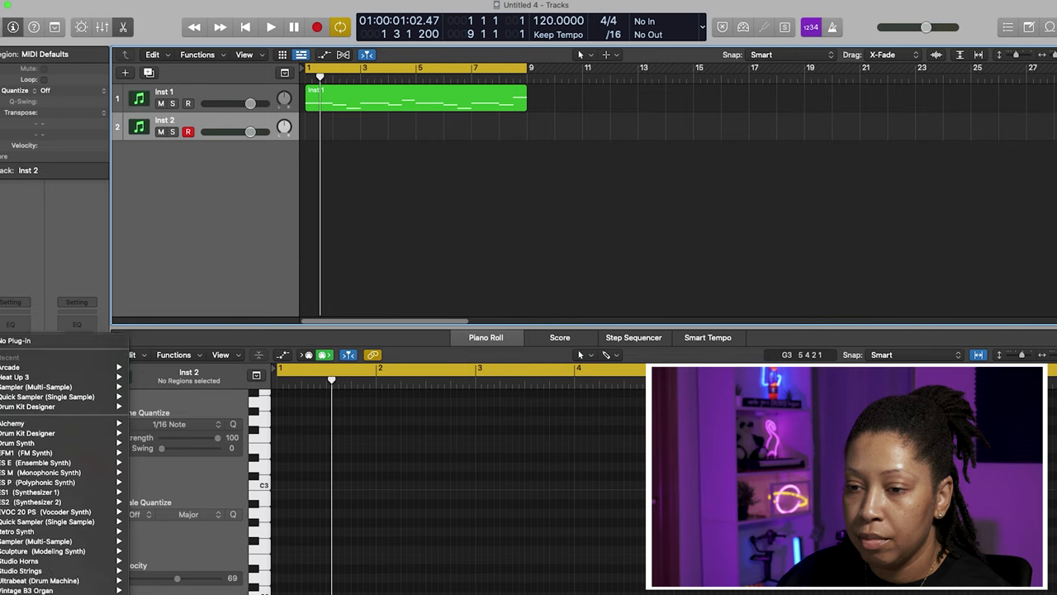
mouse_move(49, 589)
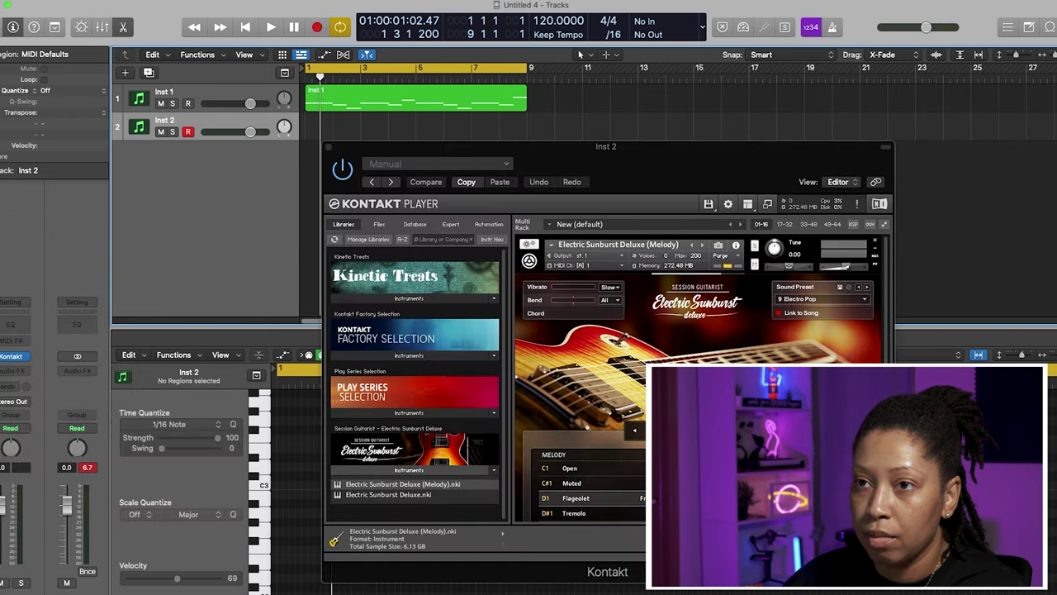
Set the Inst 2 track's MIDI channel to 1 and close the Kontakt window.
left_click(82, 177)
left_click(67, 221)
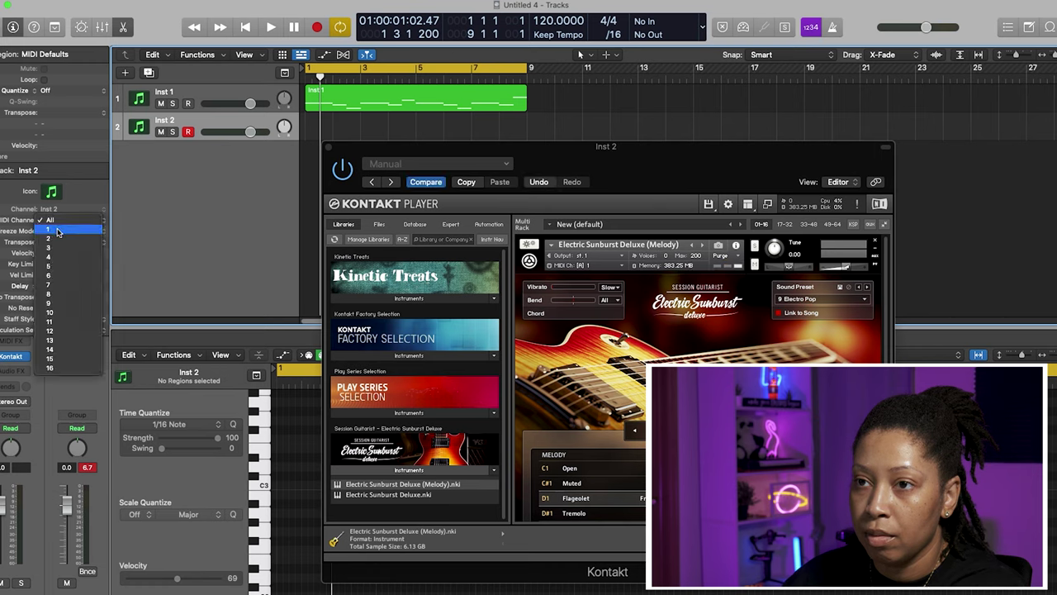
left_click(57, 231)
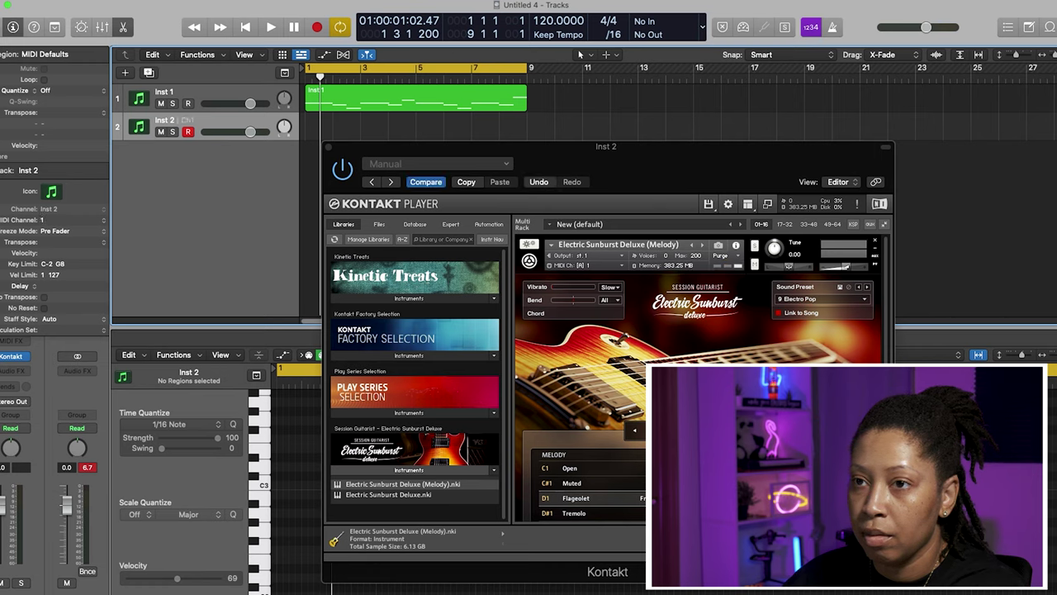
left_click(49, 170)
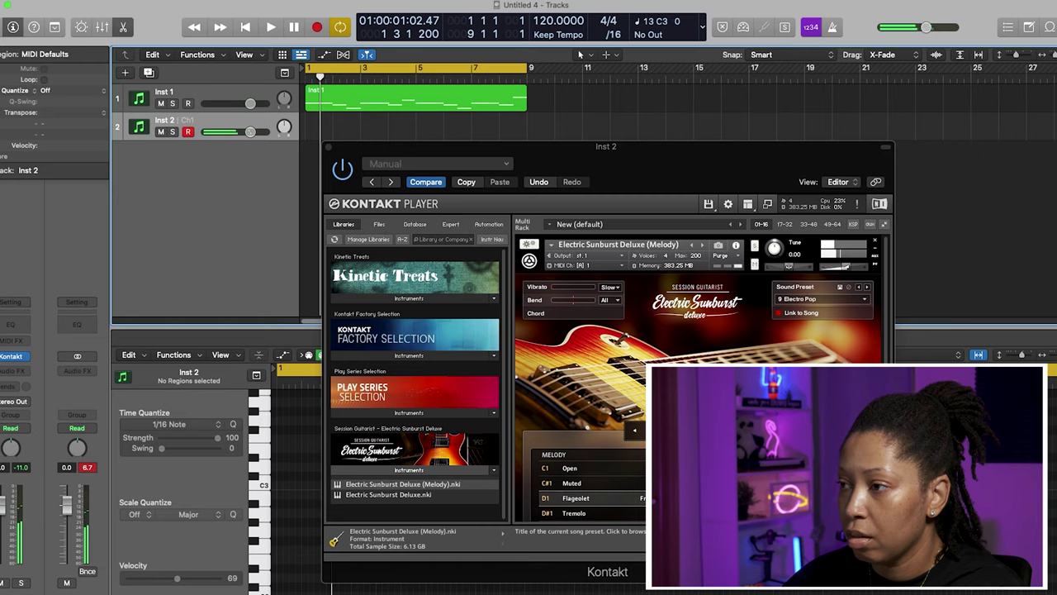
left_click(327, 148)
Play back the Inst 1 melody and check which Arcade sound that track uses.
key("space")
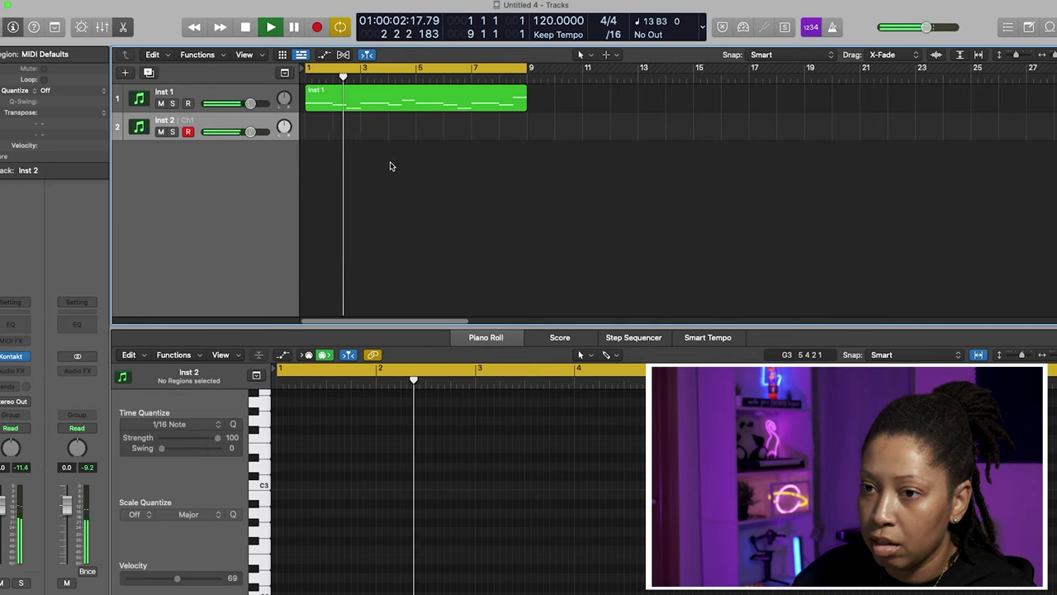
left_click(15, 357)
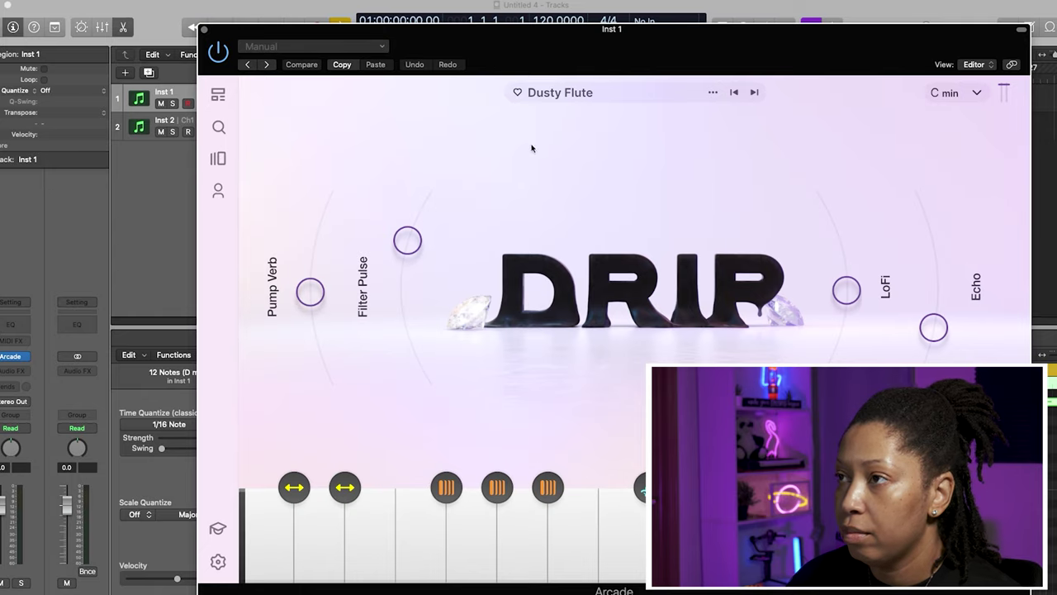
left_click(204, 30)
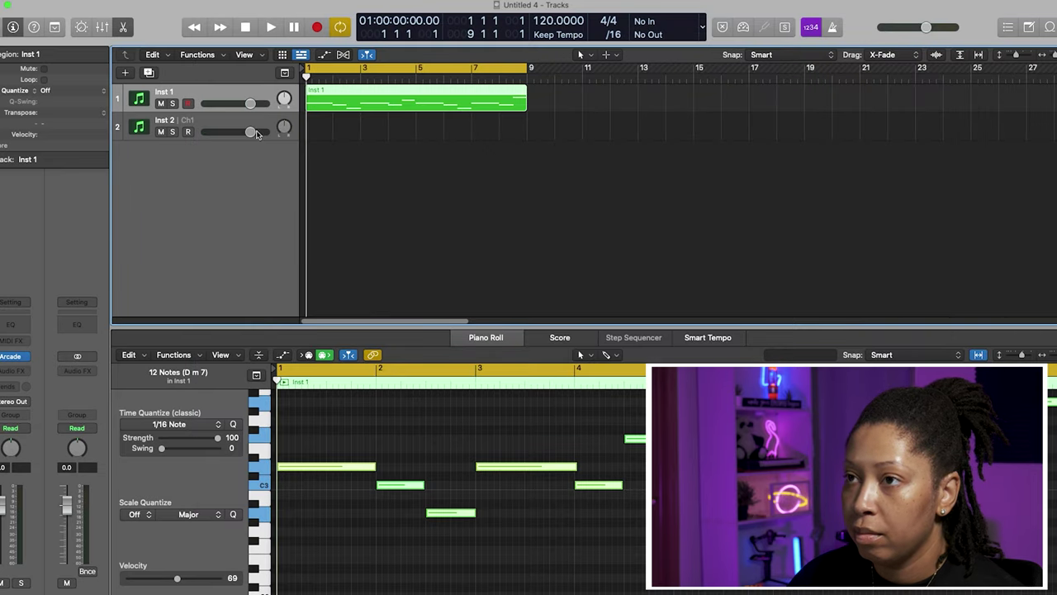
Lower the Inst 1 track's volume to about -5.6 dB and rehearse a guitar part on Inst 2 over playback.
left_click(209, 125)
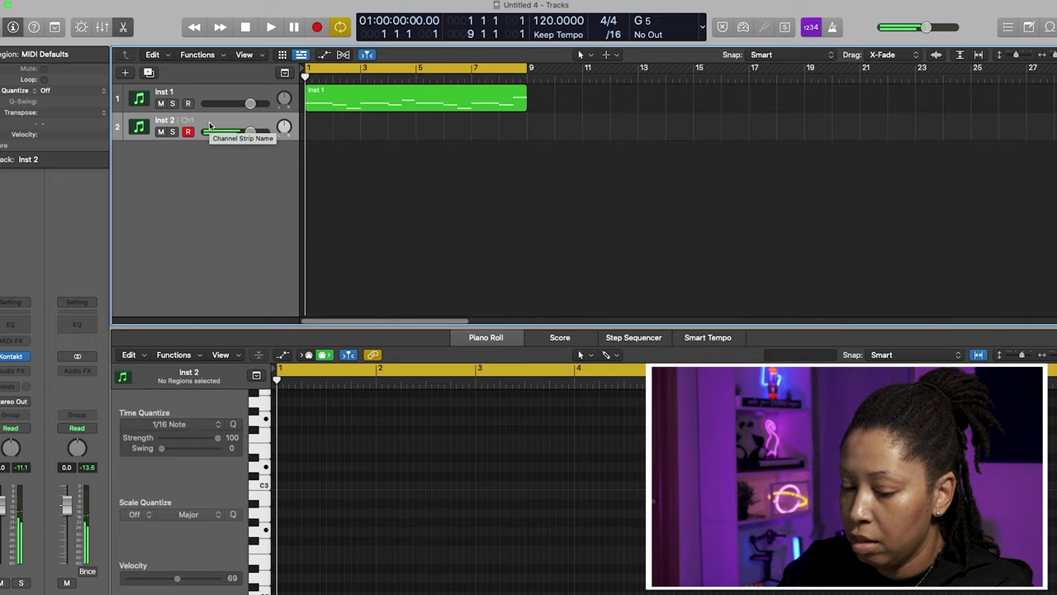
key("space")
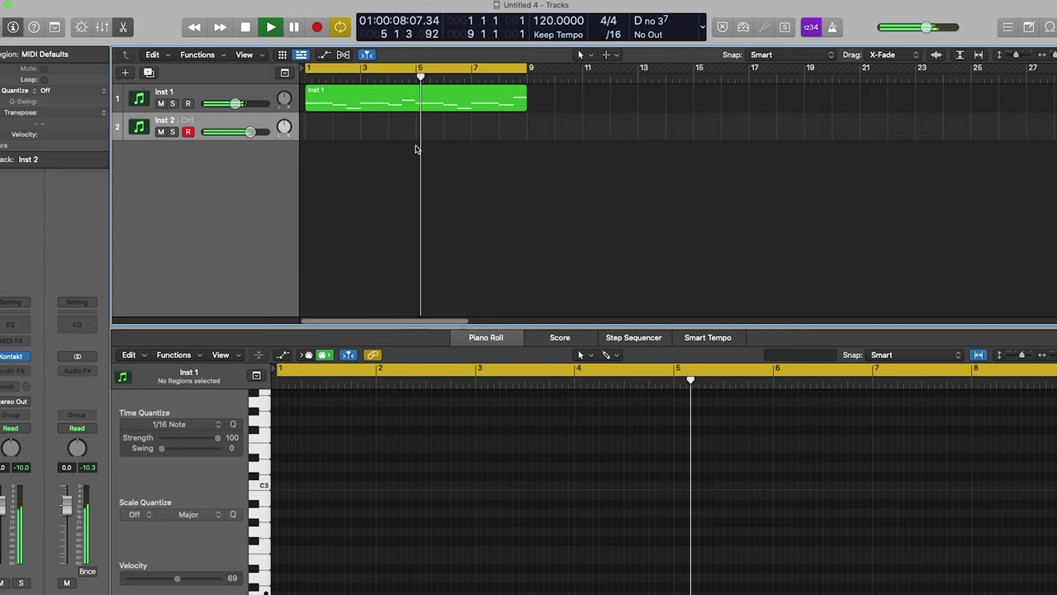
key("space")
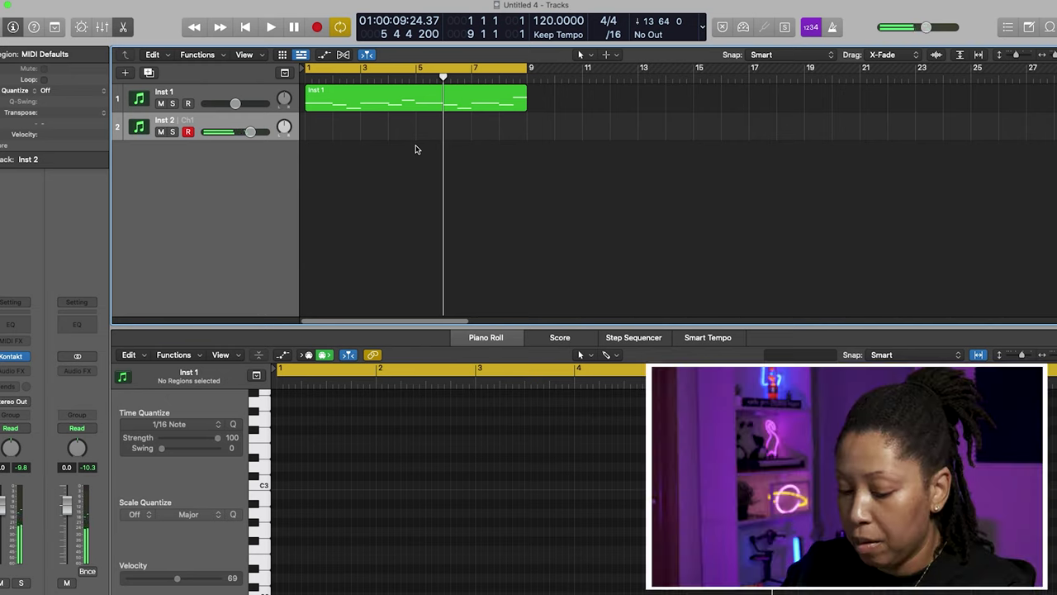
key("r")
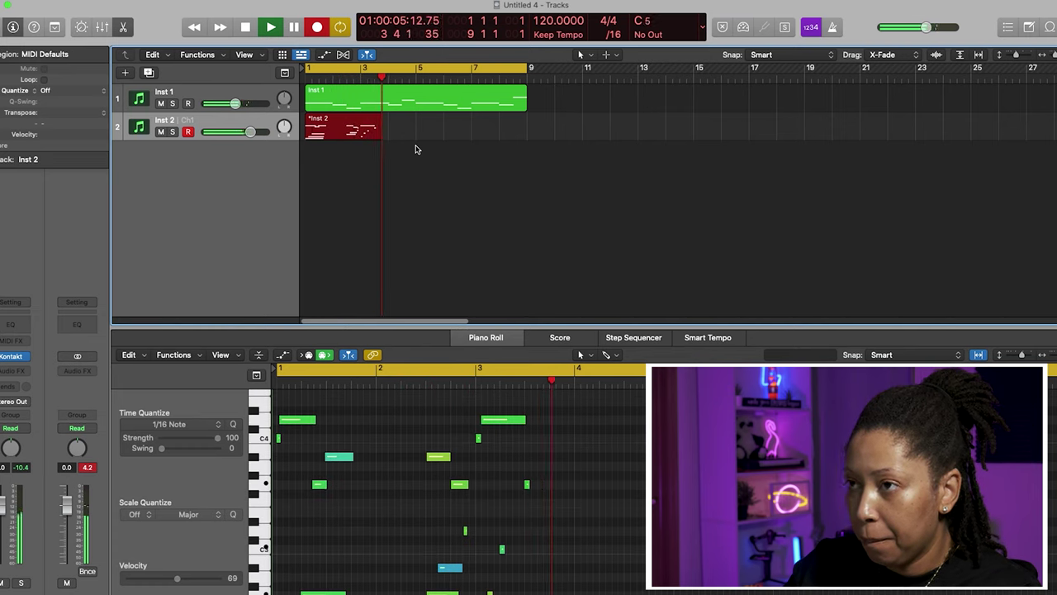
key("space")
key("super+z")
key("r")
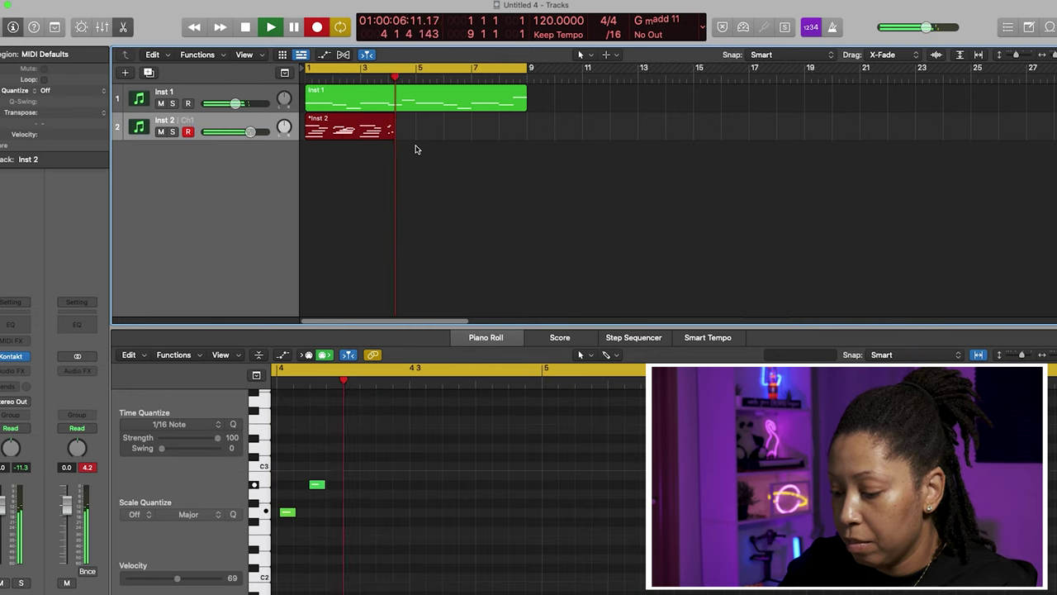
key("space")
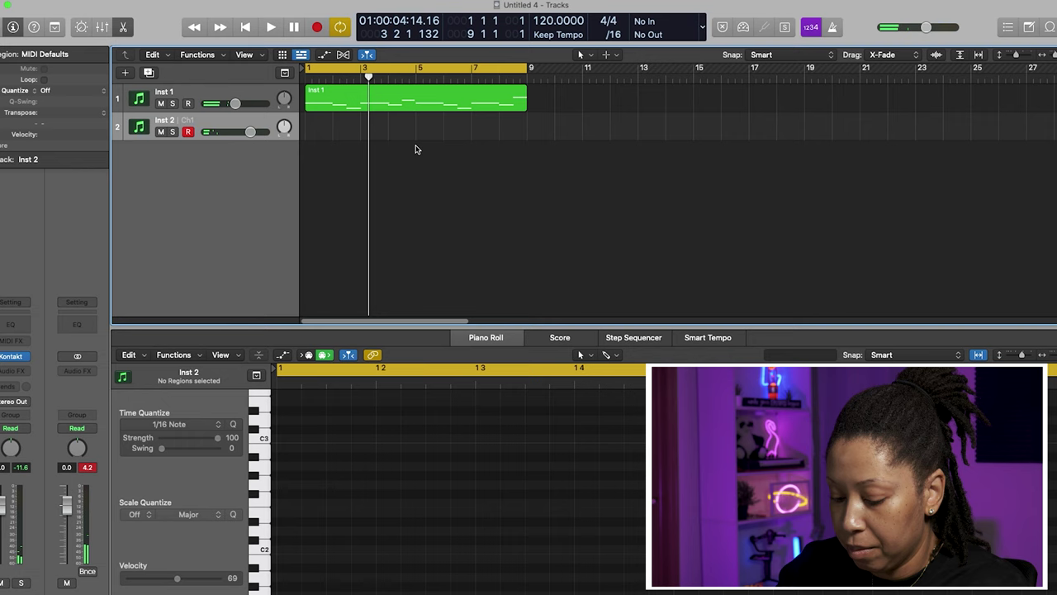
Record a four-bar guitar part on the Inst 2 track from bar 1.
key("r")
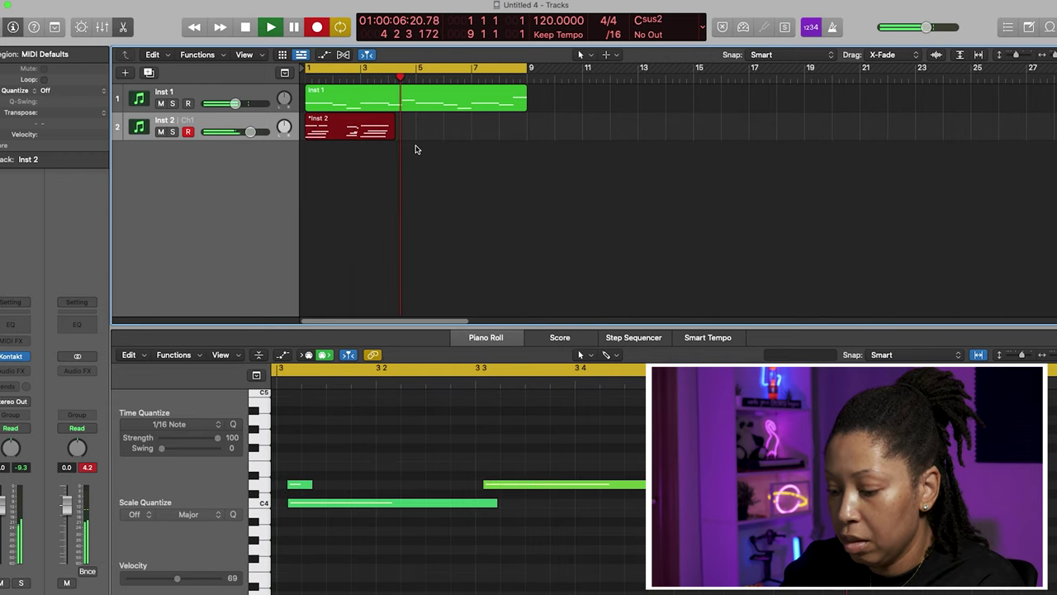
key("space")
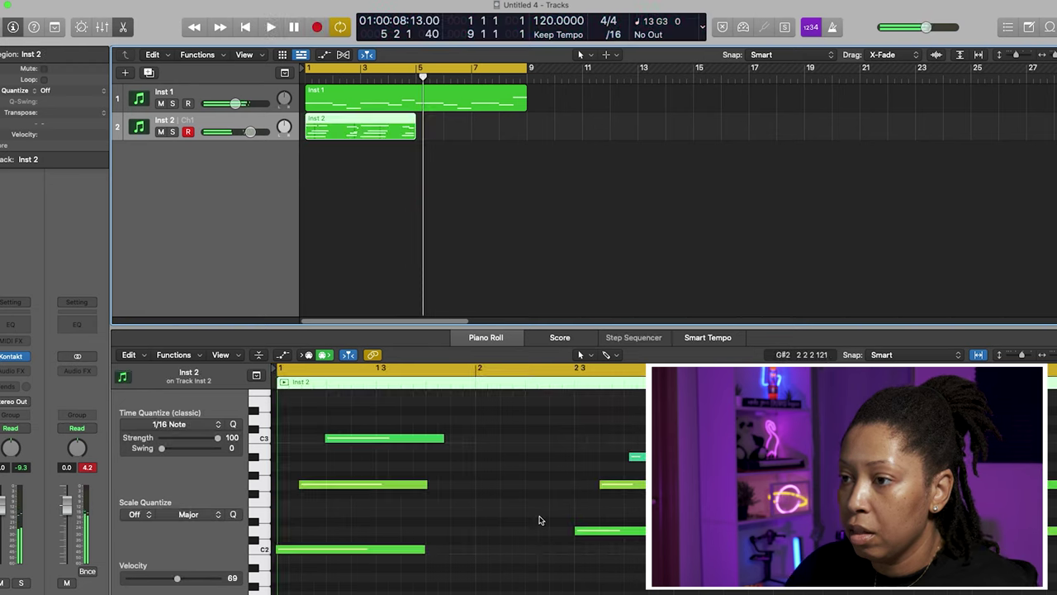
Quantize all notes of the Inst 2 region to 1/16 notes and play the result back.
left_click(533, 466)
key("super+a")
key("space")
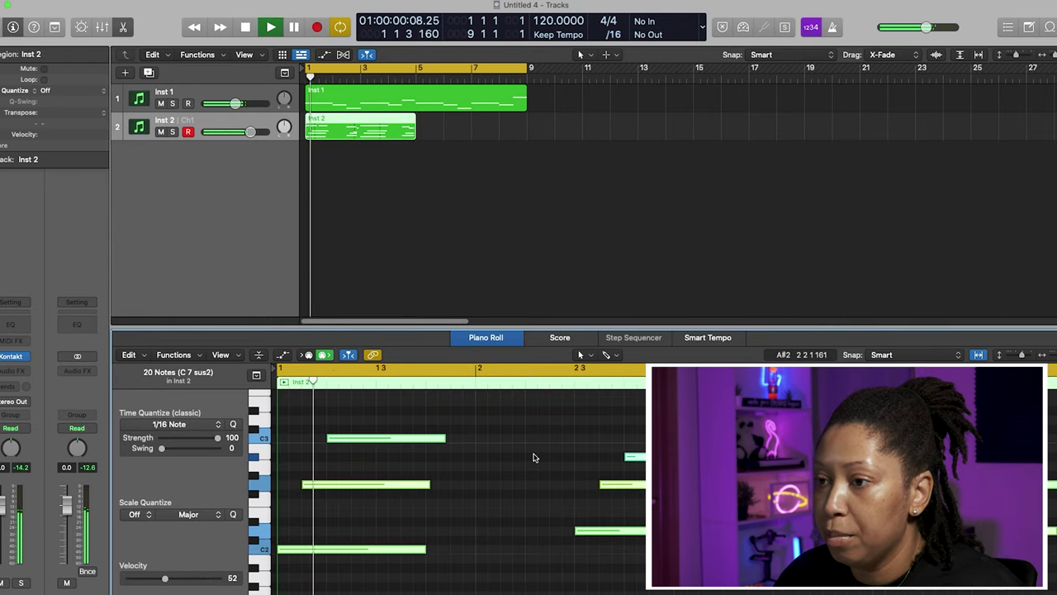
scroll(534, 458, "up", 3)
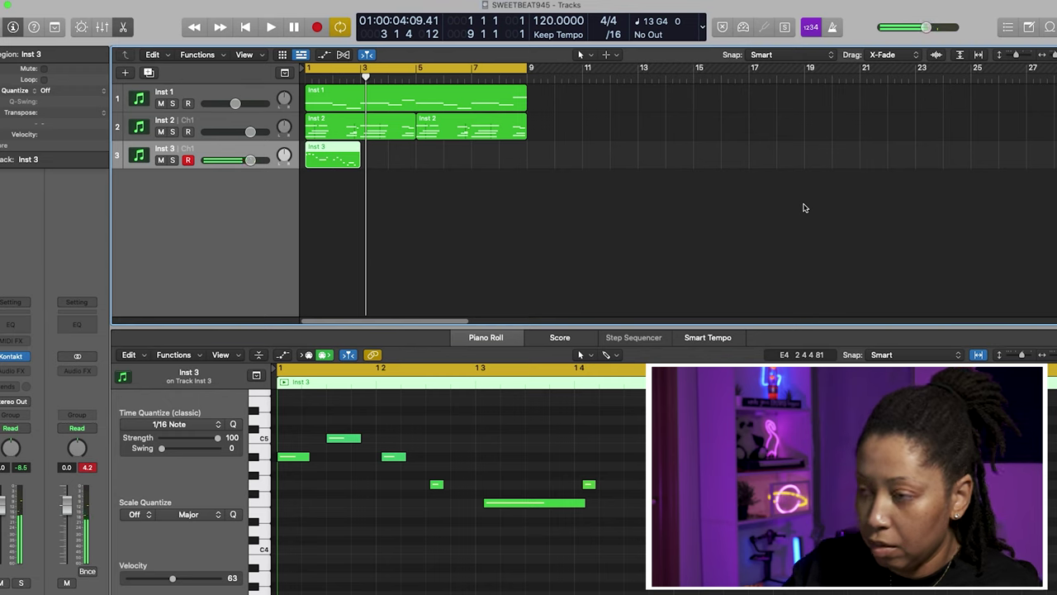
key("r")
key("space")
key("Delete")
key("r")
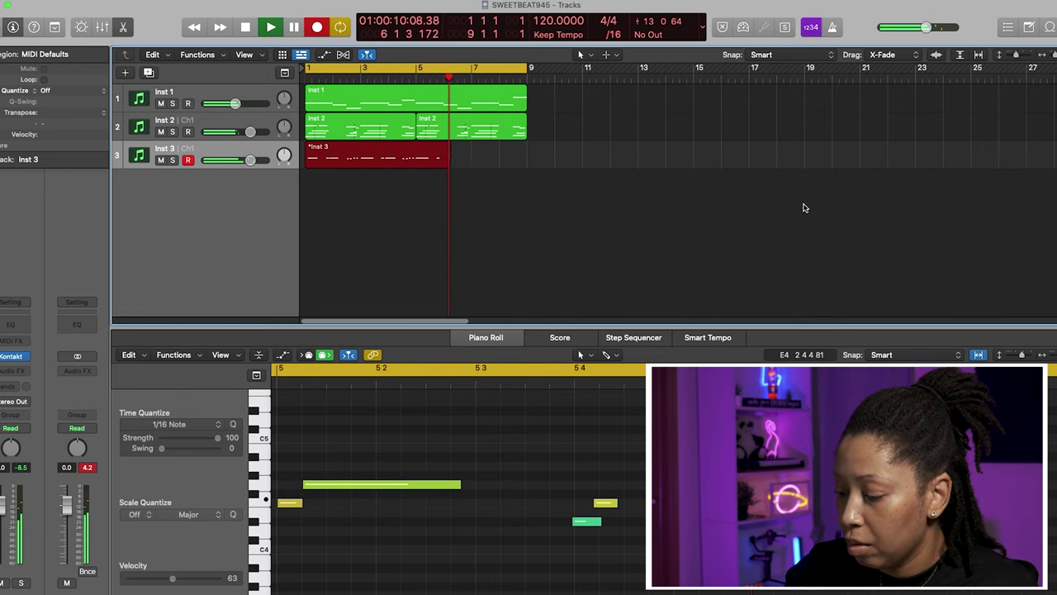
key("space")
key("Delete")
key("r")
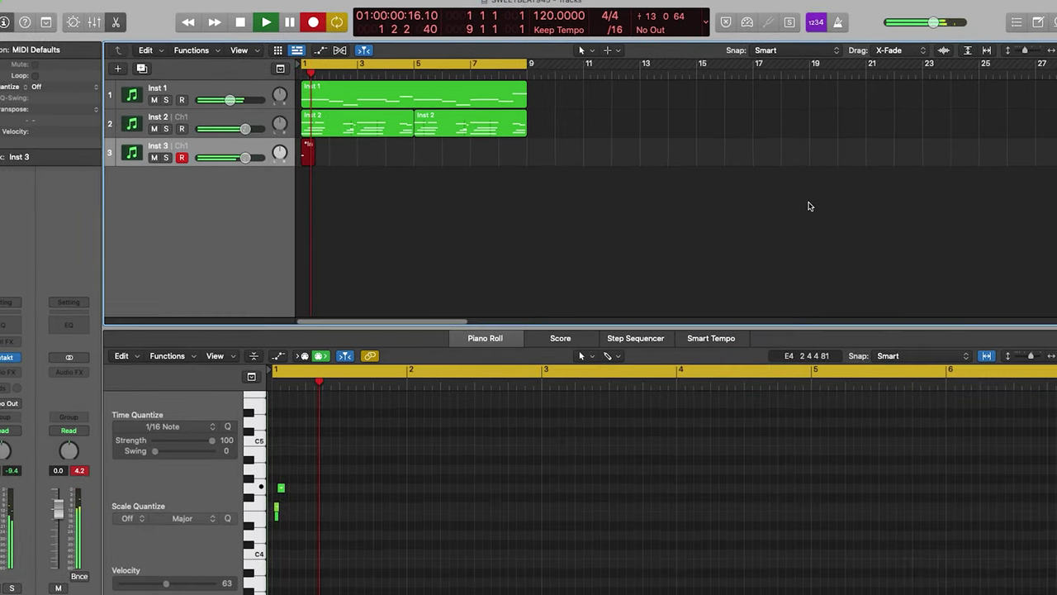
key("space")
key("x")
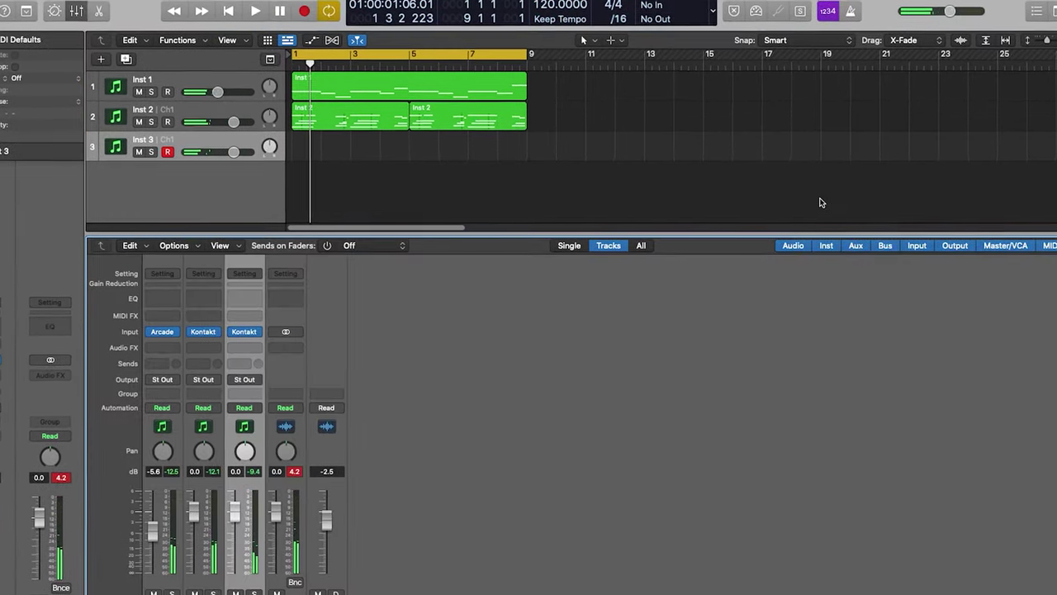
key("x")
key("r")
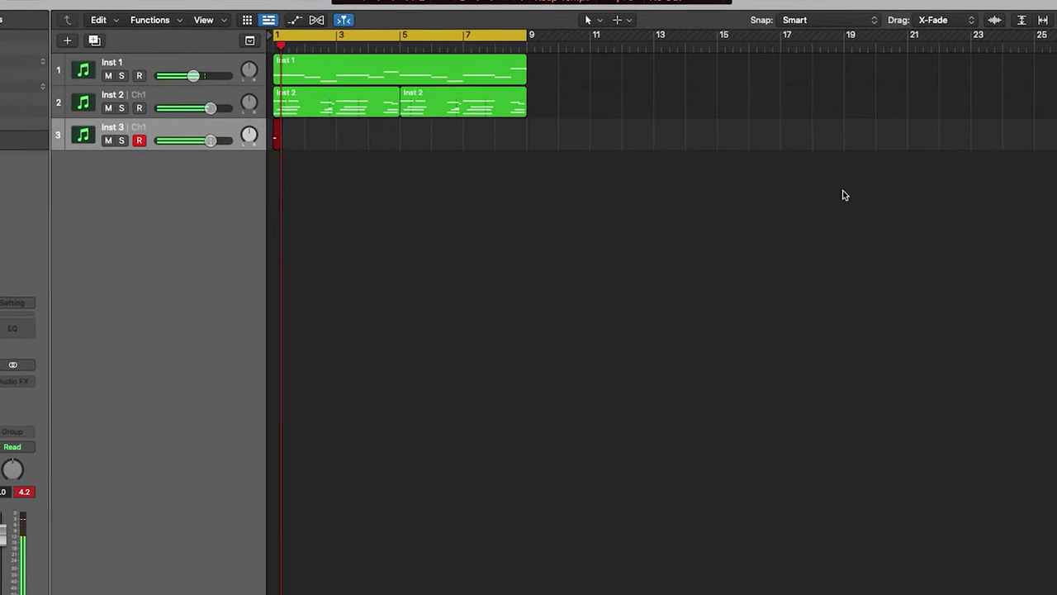
key("space")
key("BackSpace")
Record a part on the Inst 3 track over bars 1 to 8.
key("r")
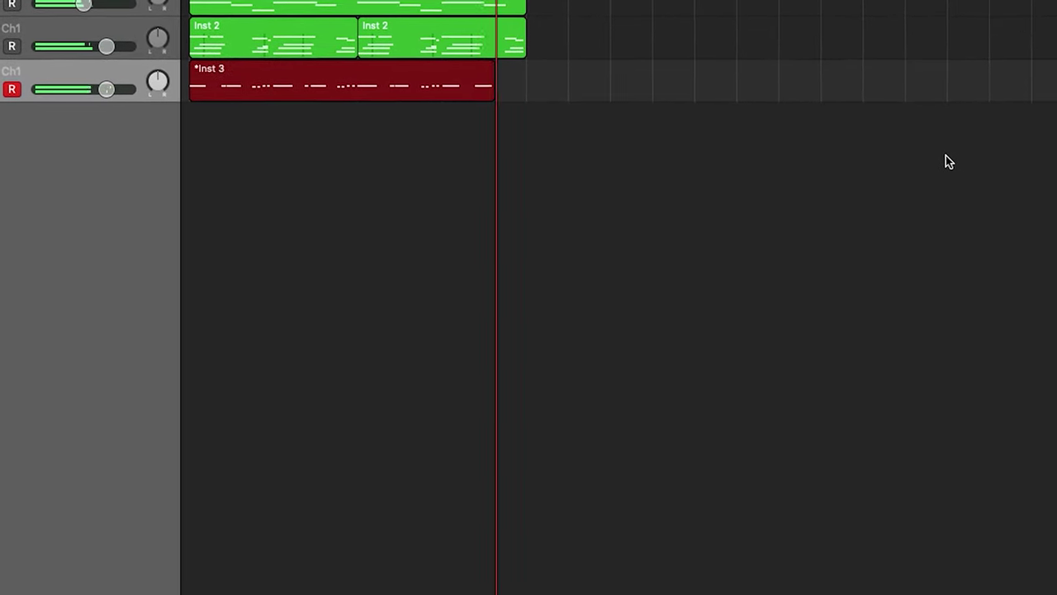
key("space")
Stop playback and insert the ValhallaSupermassive effect on the soloed Inst 1 track.
key("space")
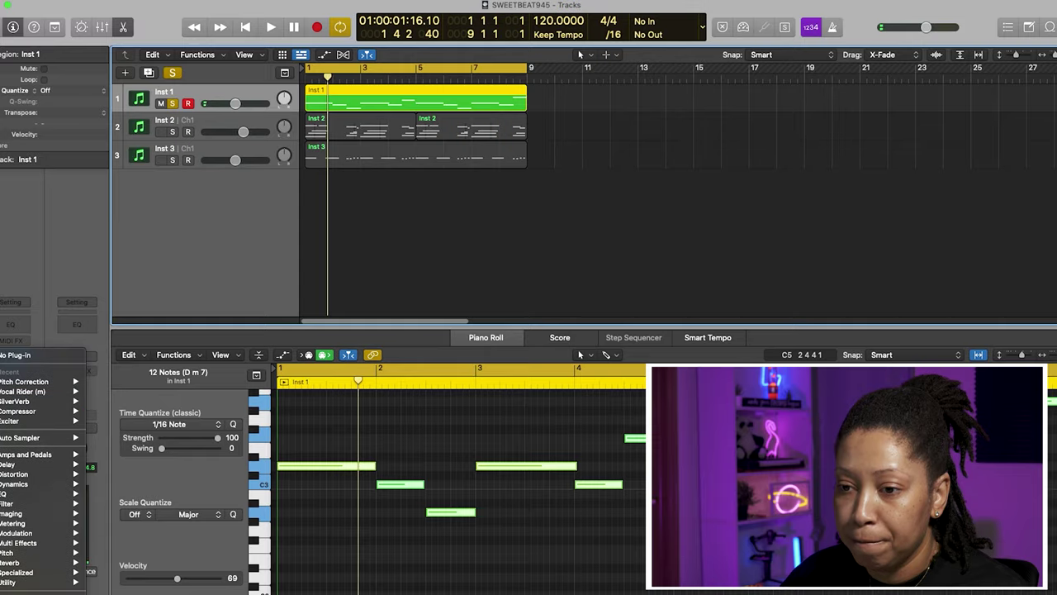
mouse_move(45, 585)
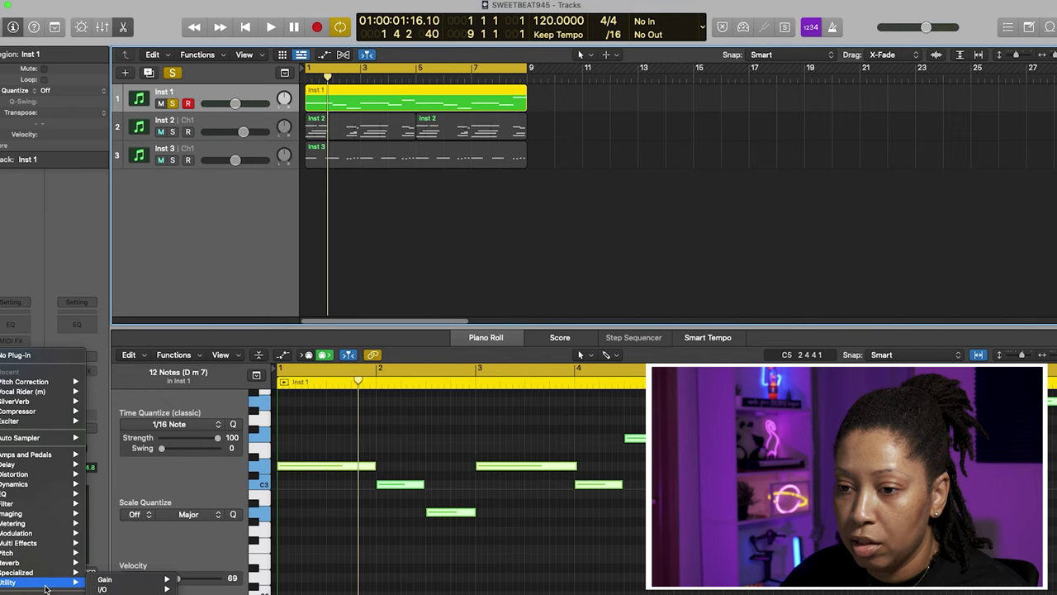
mouse_move(163, 573)
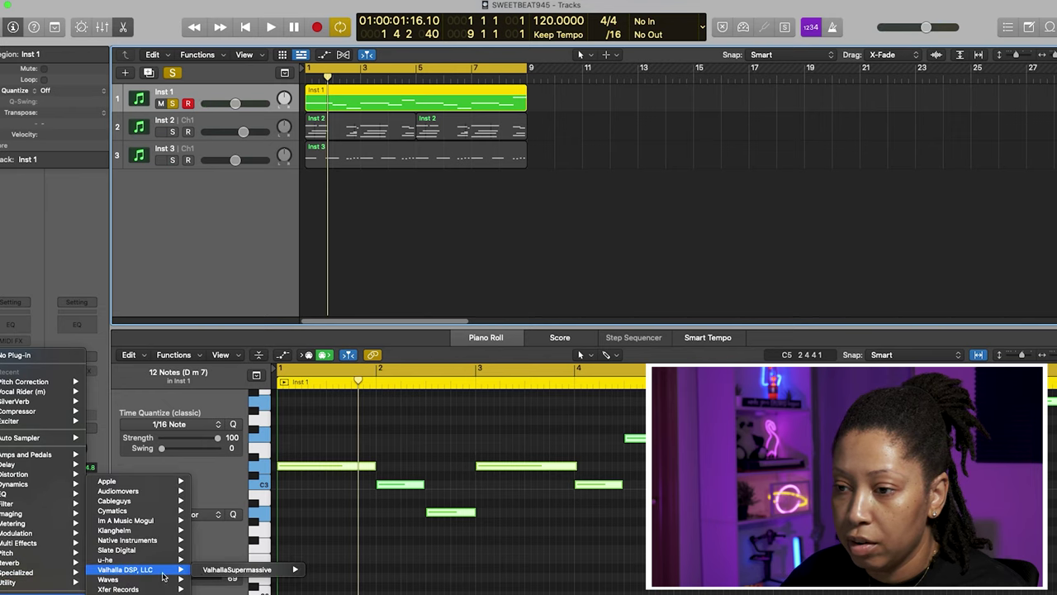
left_click(207, 572)
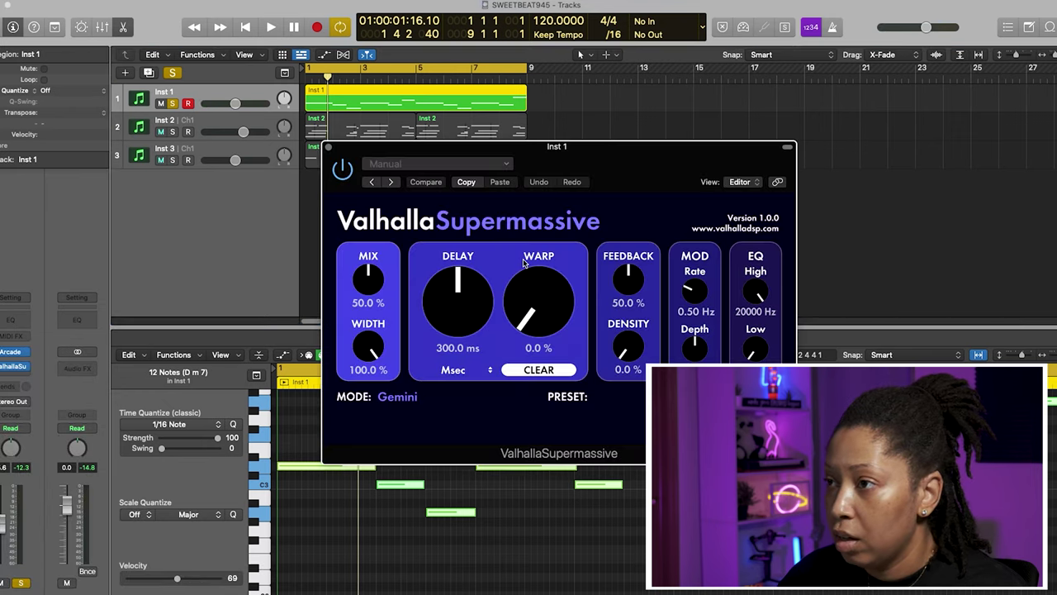
Try a 78 ms delay and a higher warp amount in ValhallaSupermassive during playback.
key("space")
left_click_drag(455, 300, 451, 311)
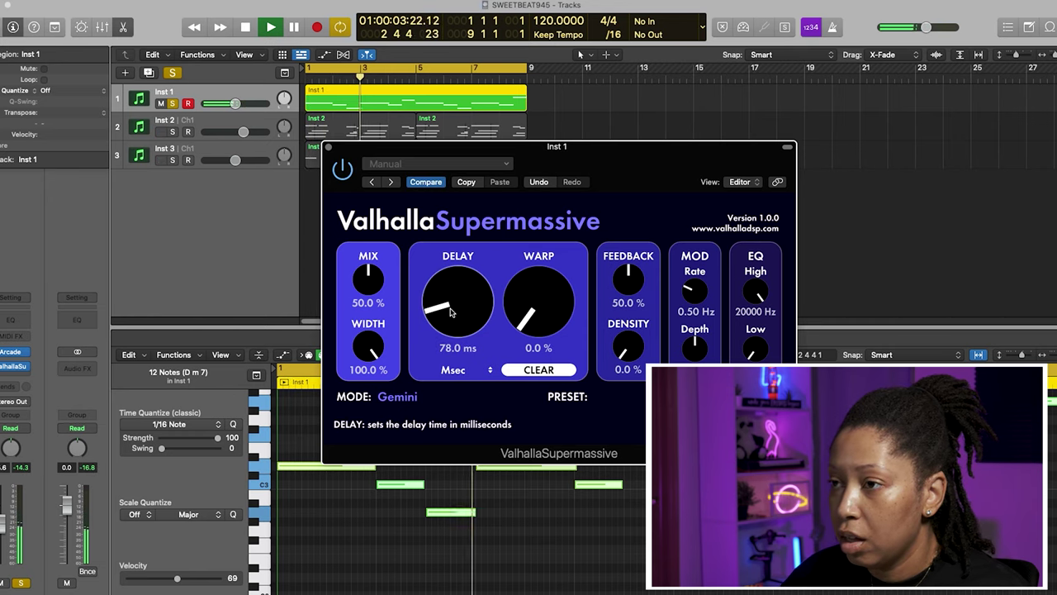
left_click_drag(544, 299, 549, 254)
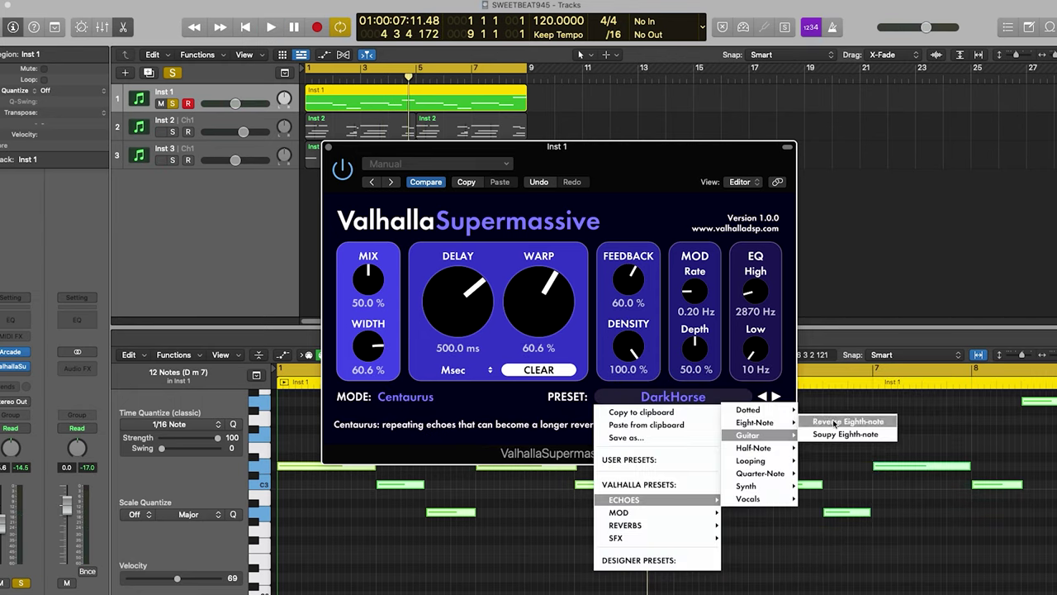
Load the Reverse Eighth-note echo preset in ValhallaSupermassive, audition it on Inst 1 and close the effect window.
left_click(834, 423)
key("space")
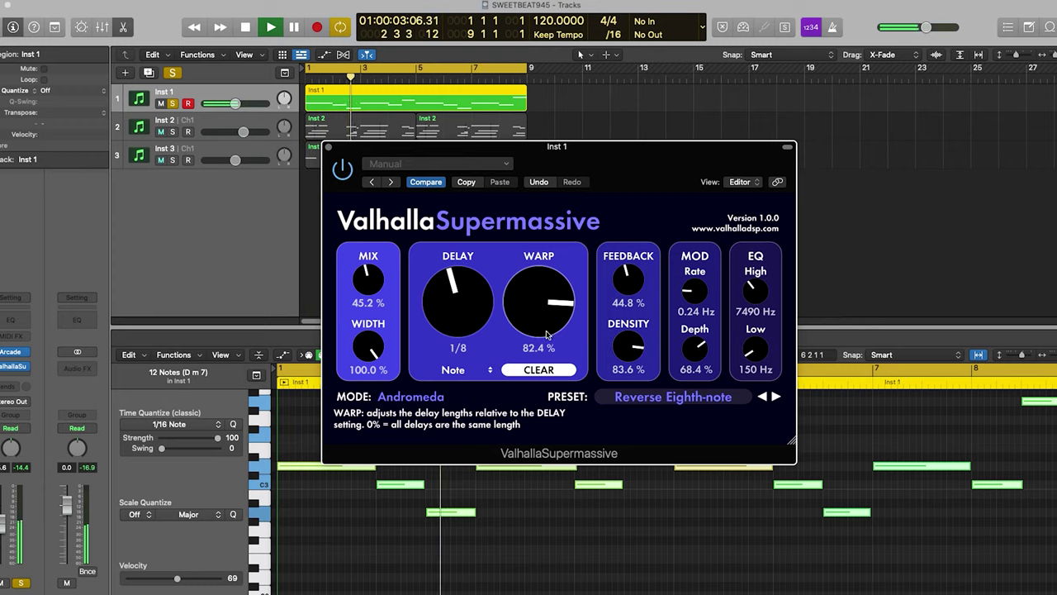
left_click(329, 147)
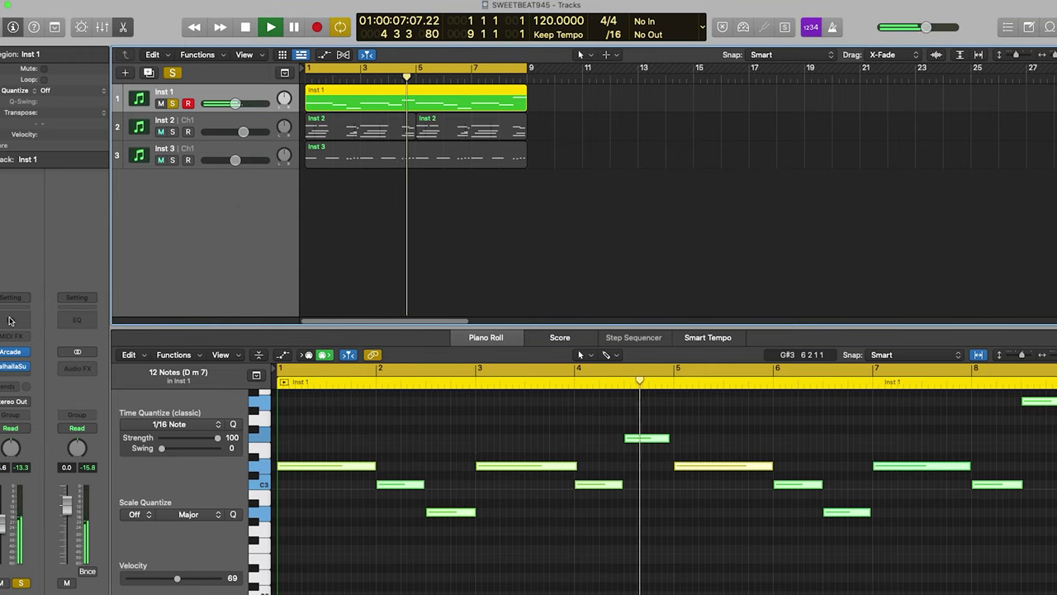
left_click(171, 103)
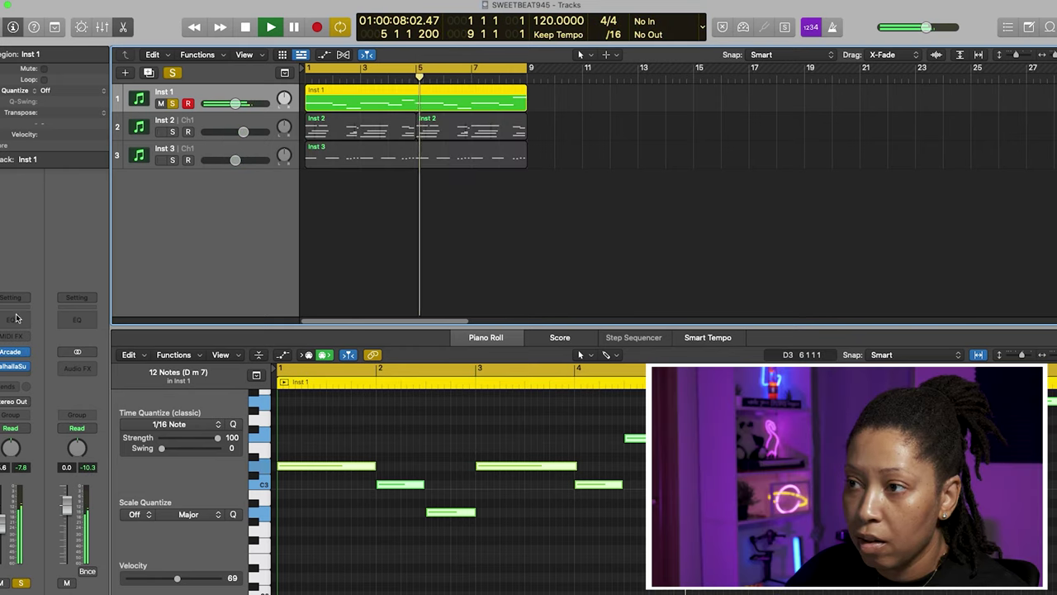
Add a Channel EQ to Inst 1 with a high-shelf cut near 965 Hz, a low cut near 394 Hz and a lowered high cut.
left_click(15, 318)
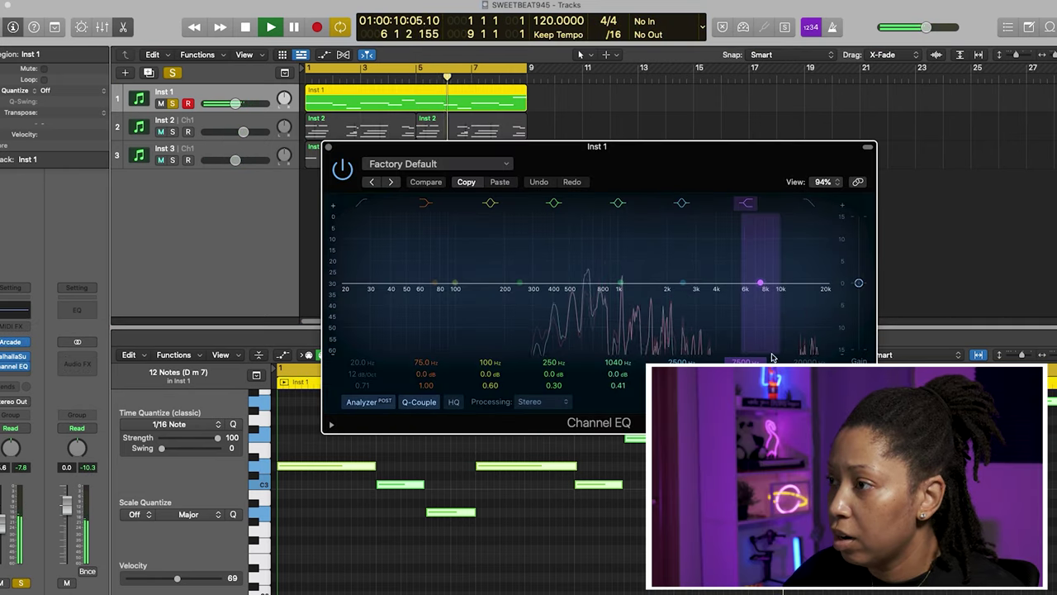
mouse_move(760, 283)
left_mouse_down()
mouse_move(760, 293)
mouse_move(637, 295)
left_mouse_up()
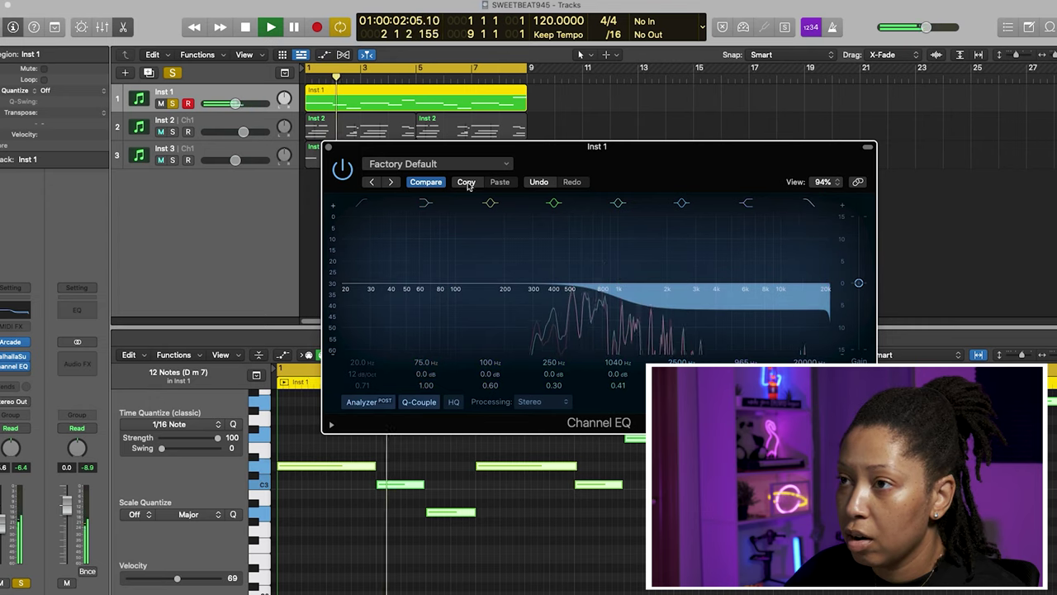
left_click(358, 202)
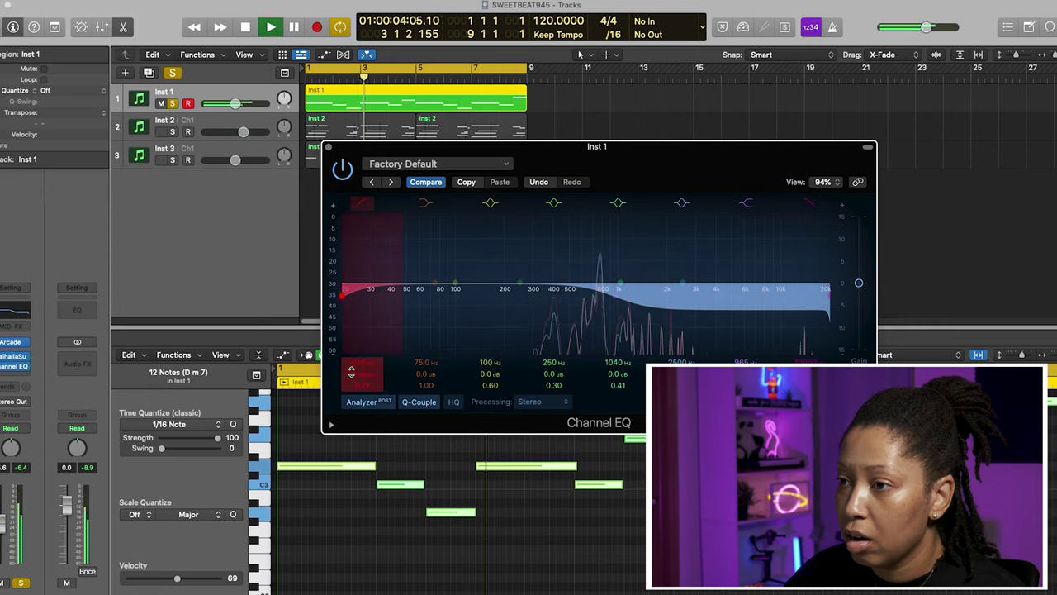
left_click_drag(358, 358, 357, 322)
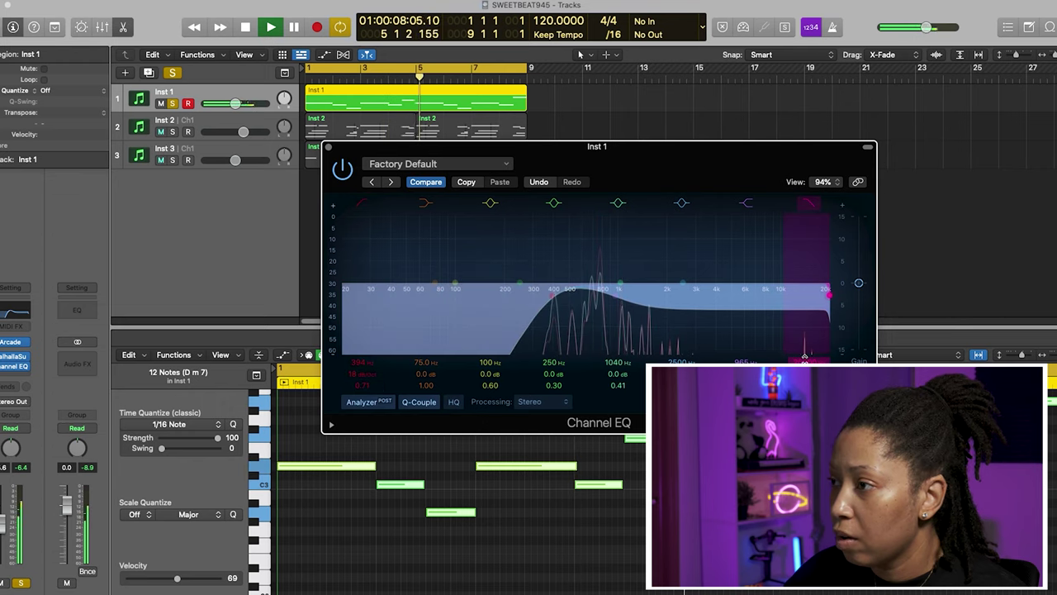
left_click_drag(808, 363, 808, 383)
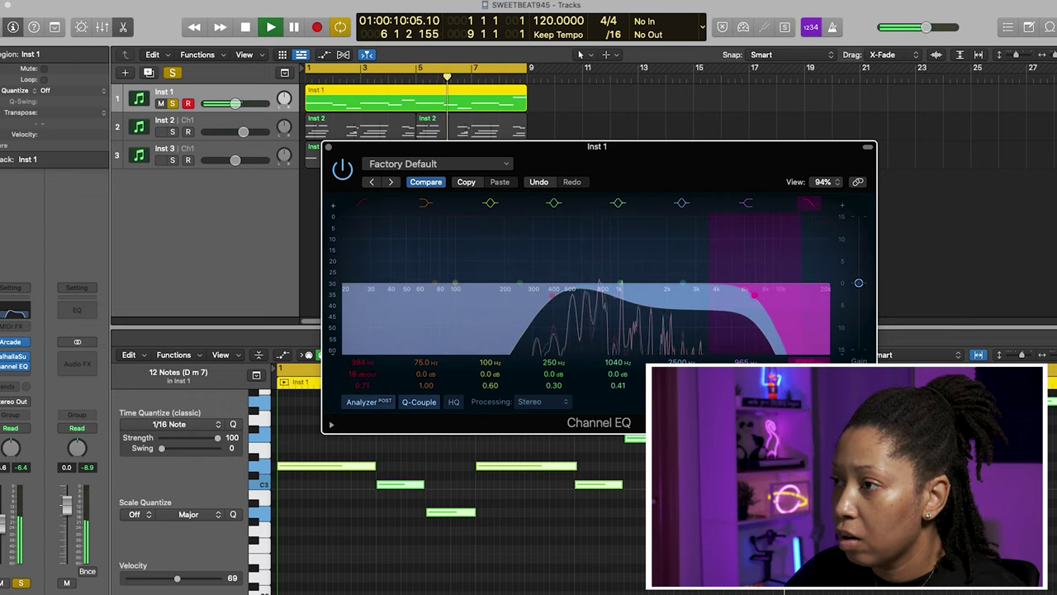
left_click(330, 147)
key("space")
Insert RC-20 Retro Color in stereo on Inst 1, choose Vinyl 2 noise, set Wobble to 17 % and switch on the Space module.
left_click(14, 378)
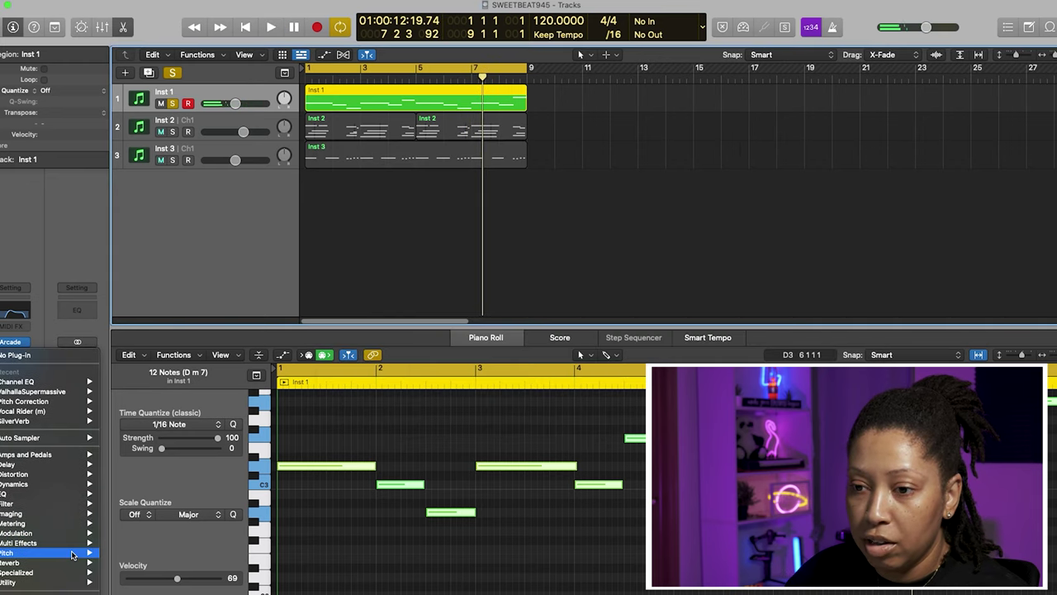
mouse_move(49, 593)
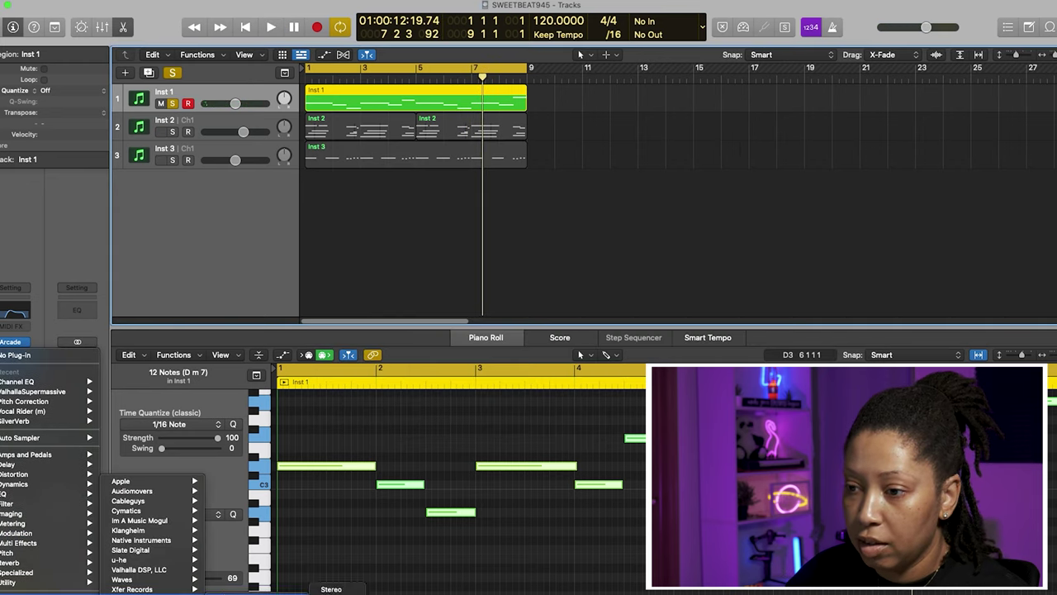
left_click(332, 589)
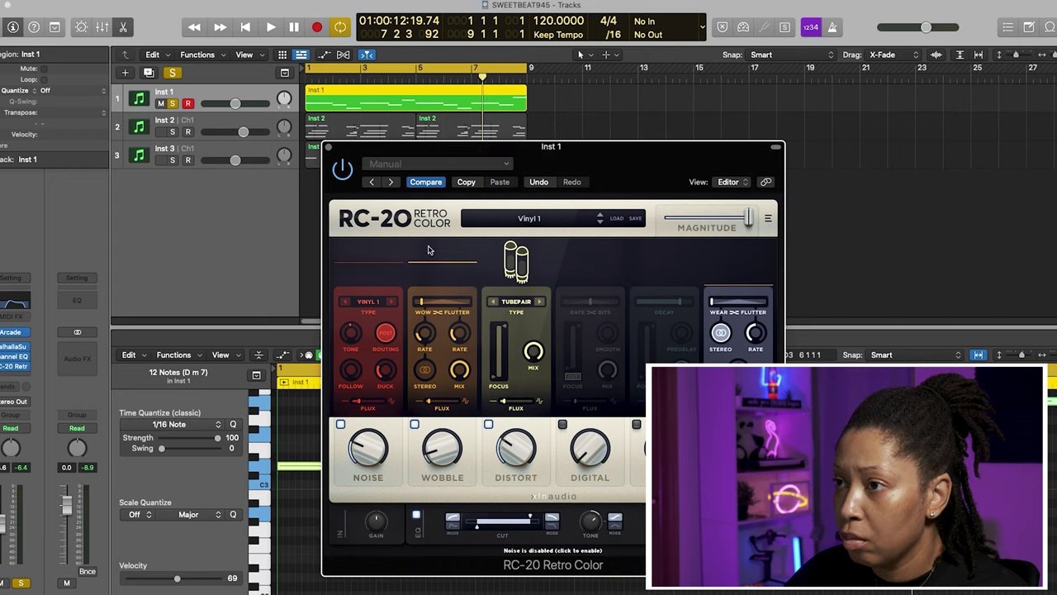
key("space")
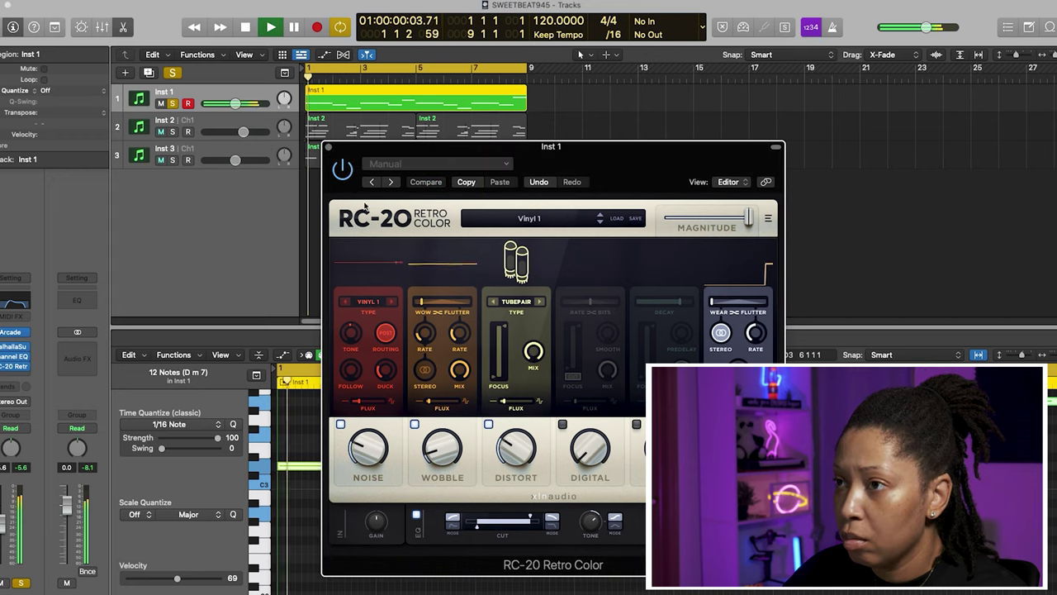
left_click(393, 303)
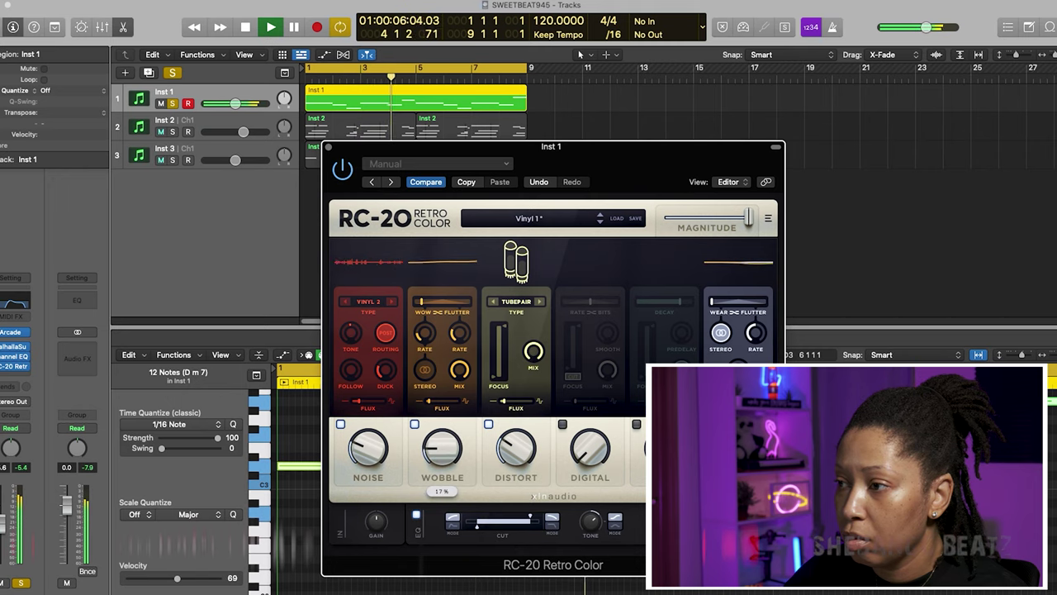
left_click(637, 425)
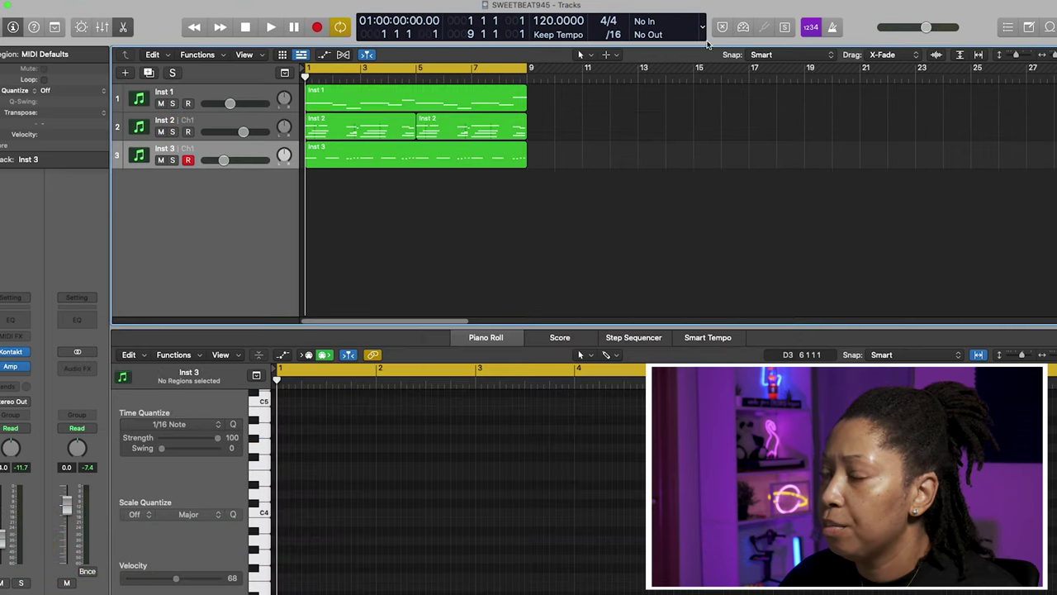
Add a Channel EQ to Inst 3 during playback, with a high-shelf cut near 3260 Hz.
key("space")
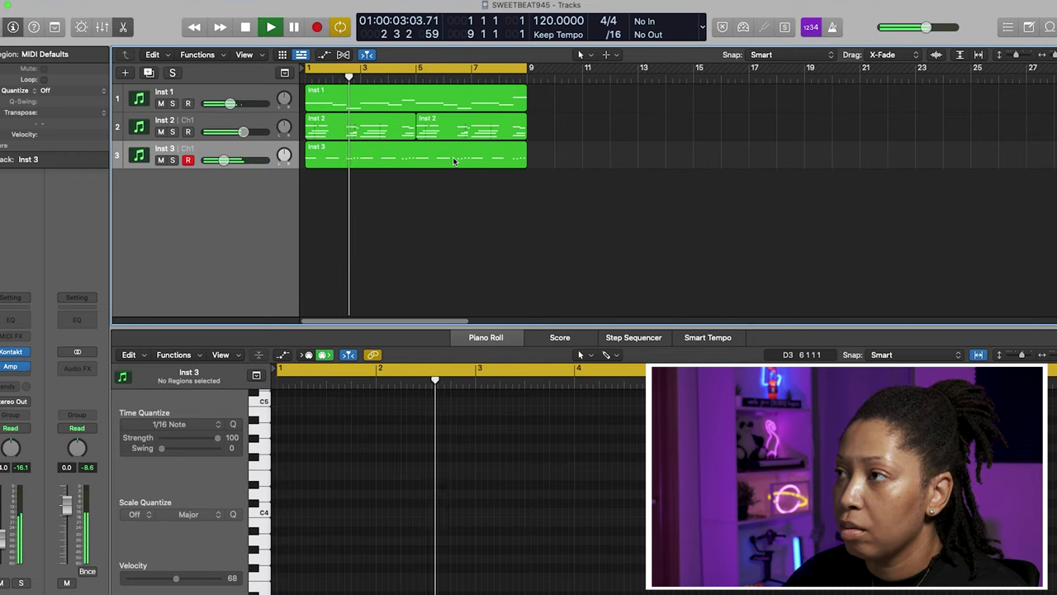
left_click(3, 316)
left_click_drag(760, 282, 702, 291)
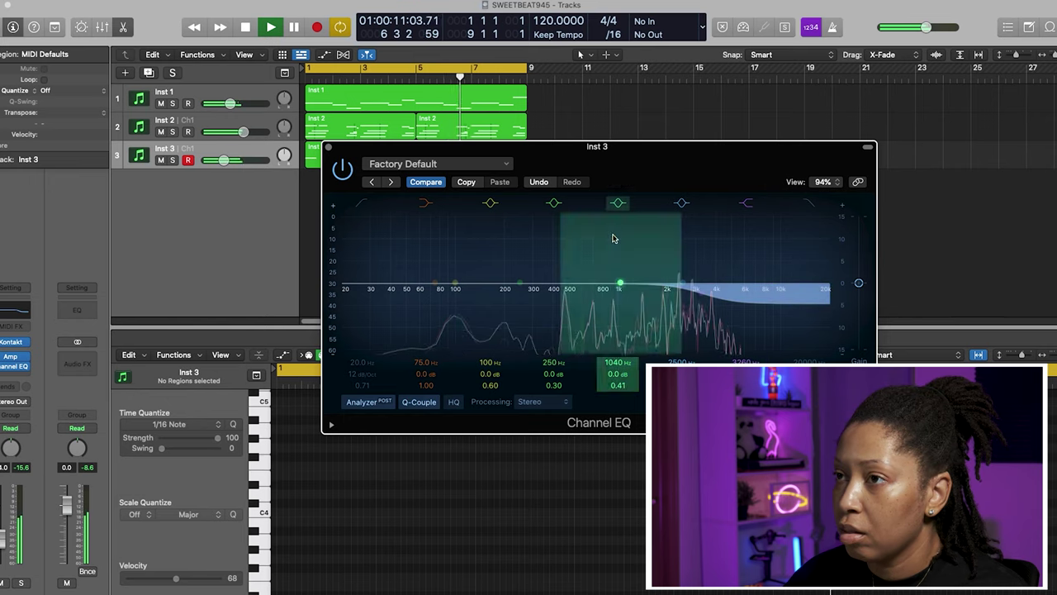
left_click(329, 147)
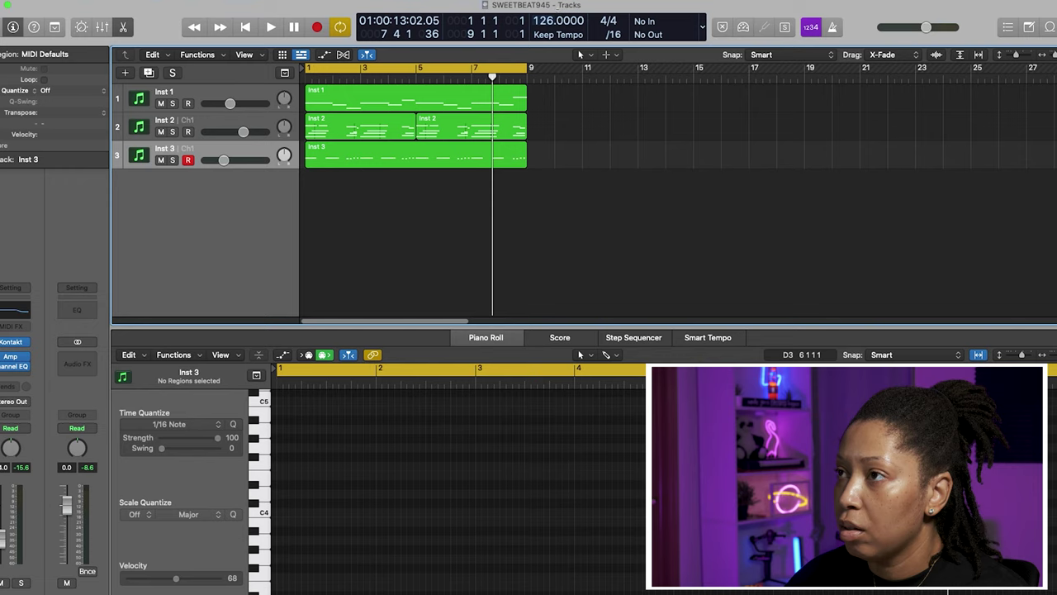
Raise the project tempo to 136 BPM and play the loop from the start.
left_click_drag(547, 23, 546, 17)
key("space")
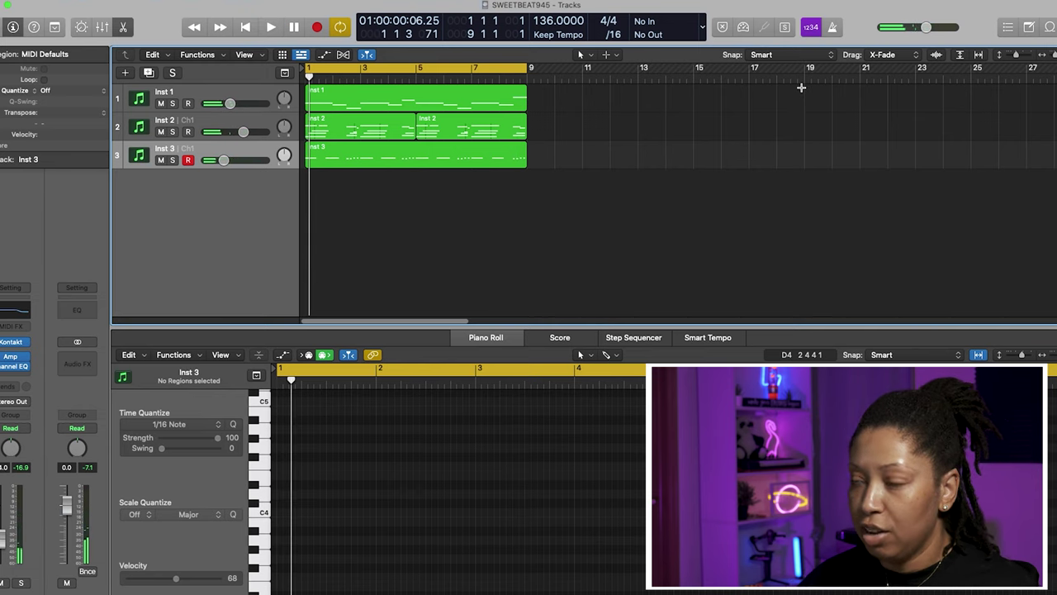
Bounce the four regions on Inst 1, Inst 2 and Inst 3 in place to one new audio track.
left_click_drag(606, 174, 358, 108)
right_click(356, 107)
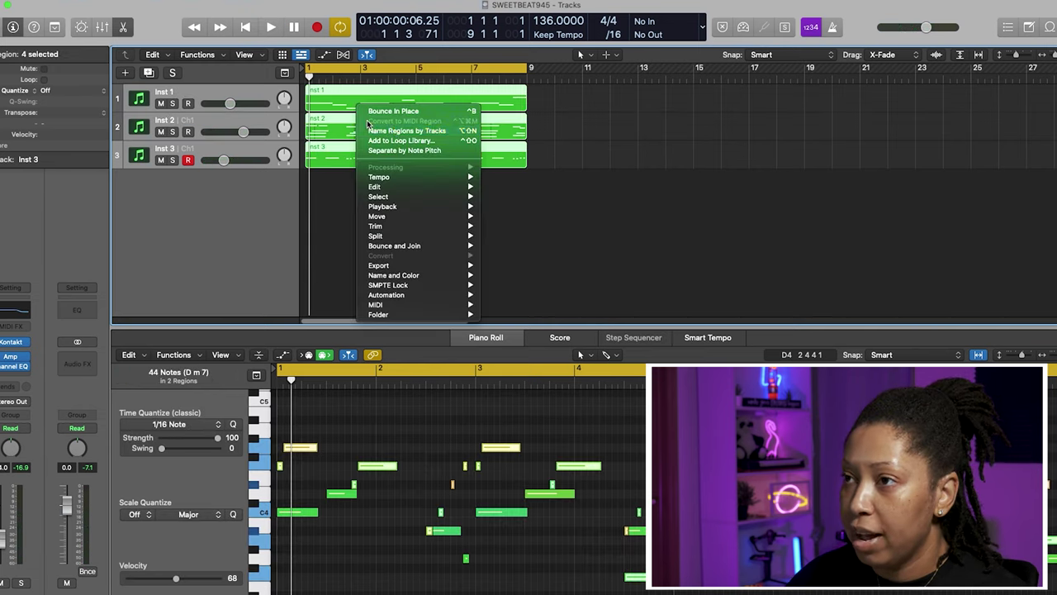
left_click(975, 77)
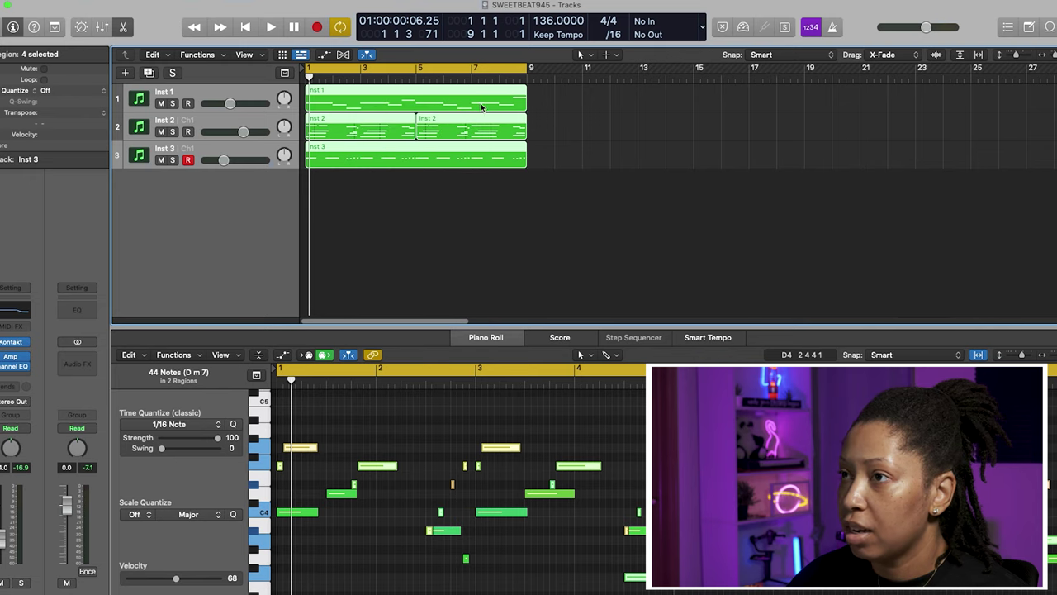
right_click(492, 102)
left_click(560, 106)
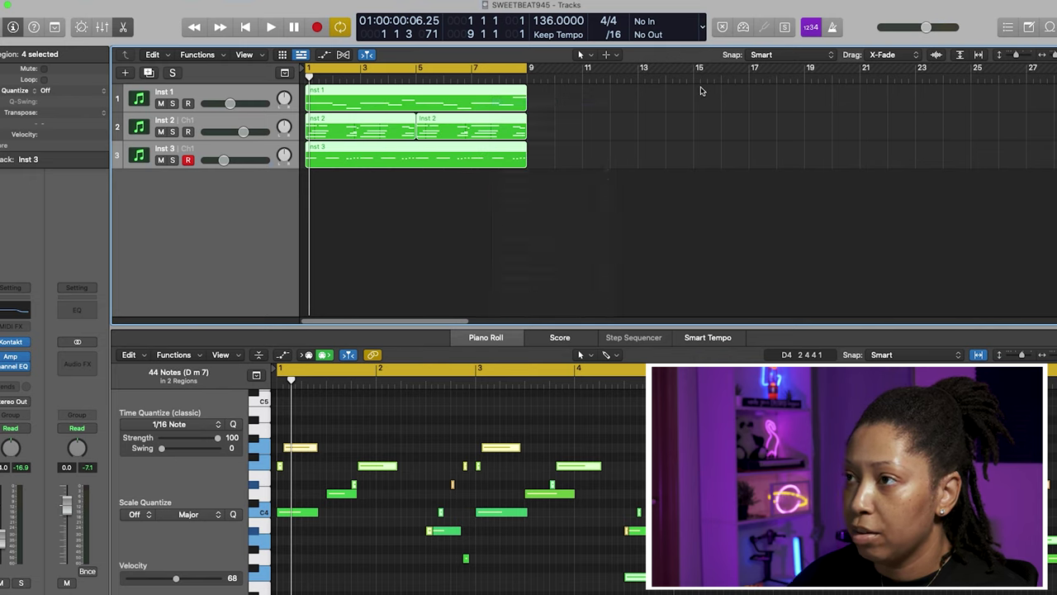
key("Return")
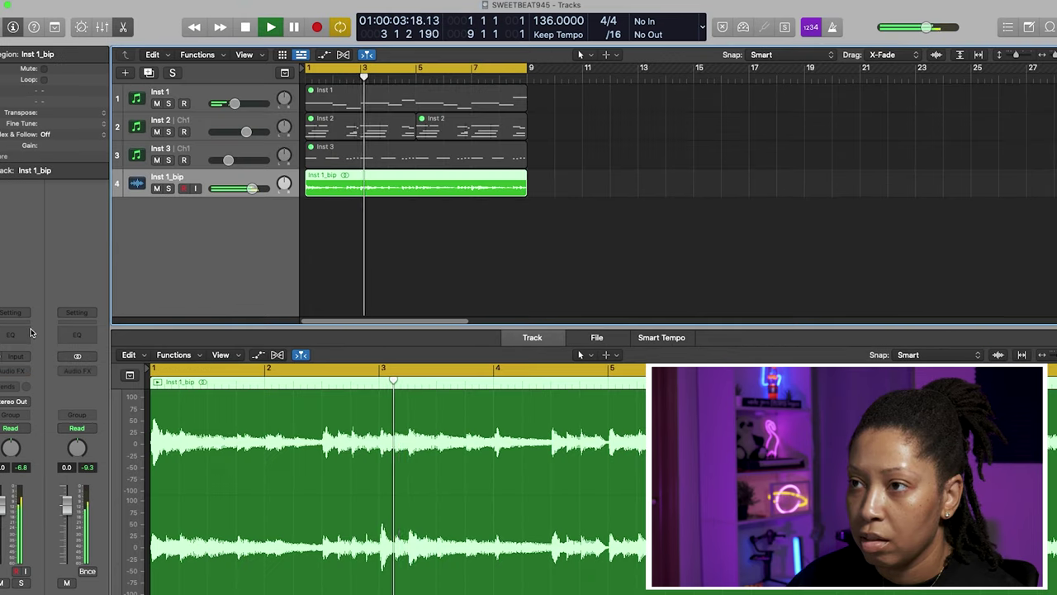
Insert the Cableguys HalfTime effect and a Channel EQ on the bounced Inst 1_bip track.
left_click(22, 371)
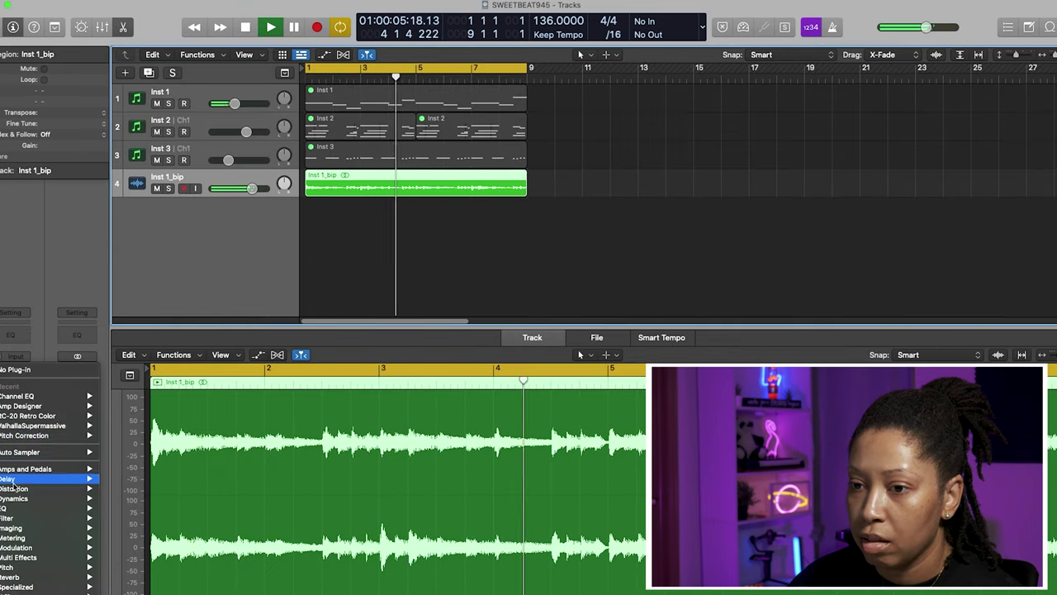
mouse_move(25, 483)
mouse_move(129, 500)
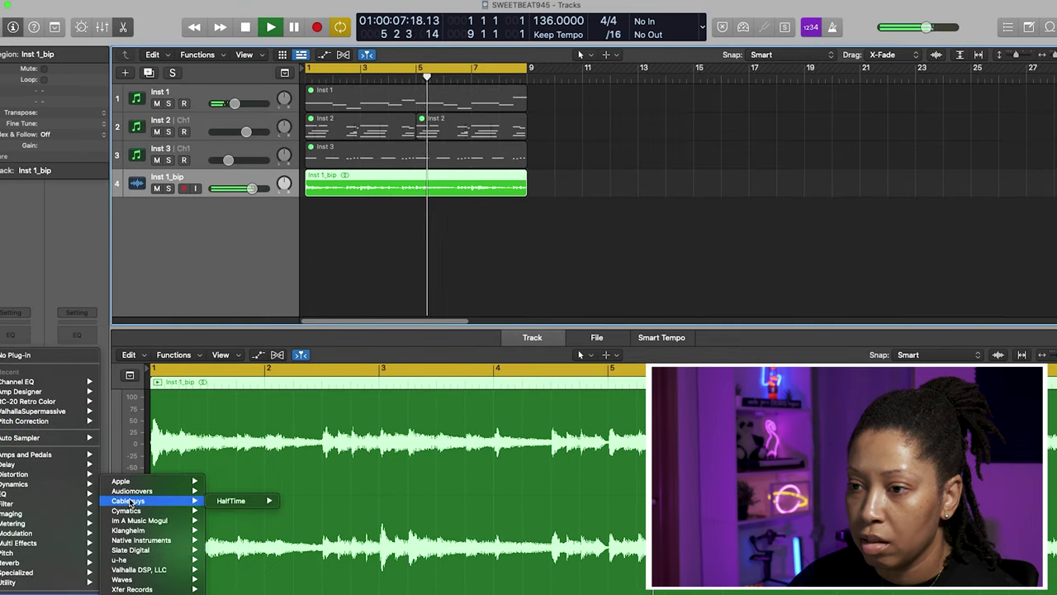
left_click(225, 500)
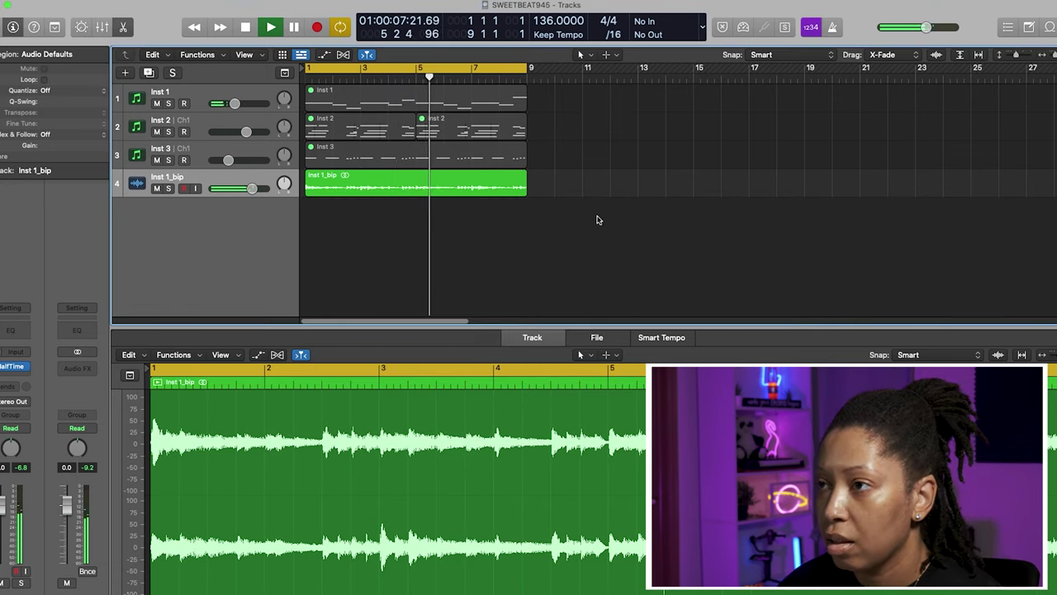
left_click(12, 330)
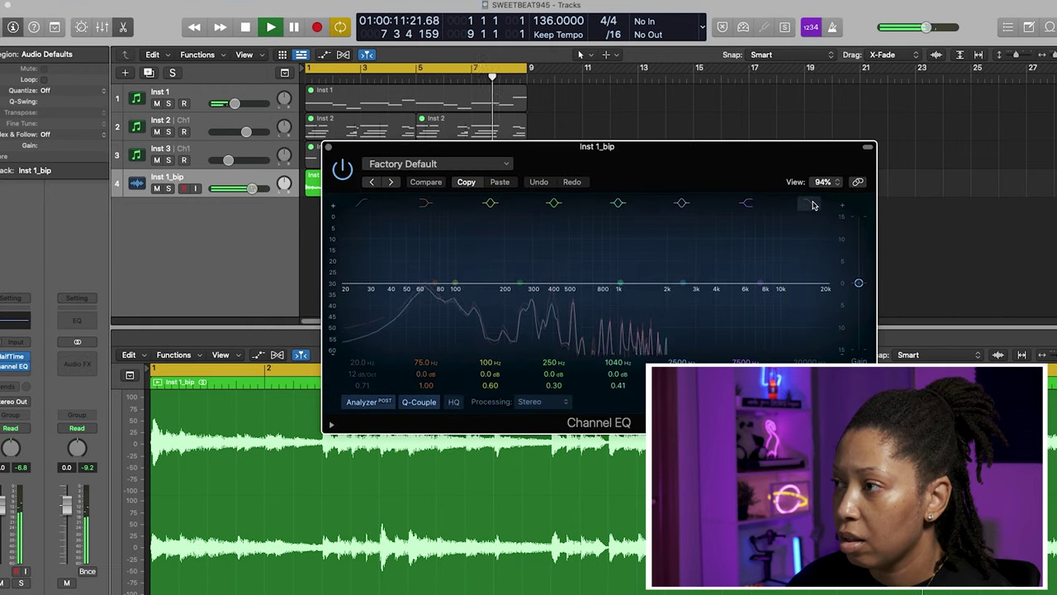
left_click(332, 148)
key("space")
Insert a Chorus on Inst 1_bip, set its mix to 46 % and rate to 0.533 Hz, and adjust the intensity.
left_click(16, 369)
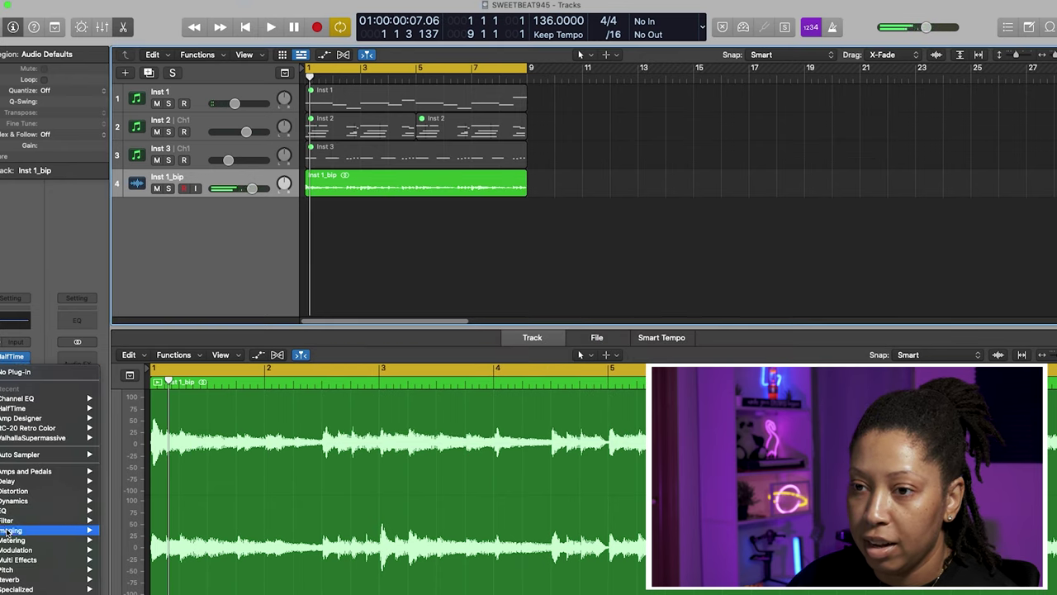
mouse_move(26, 500)
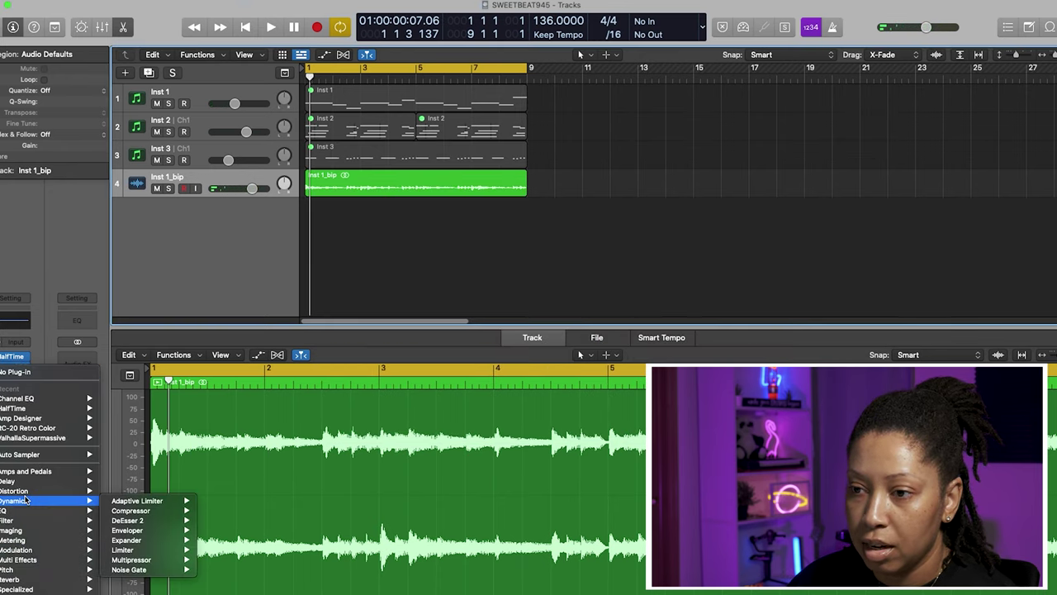
mouse_move(27, 551)
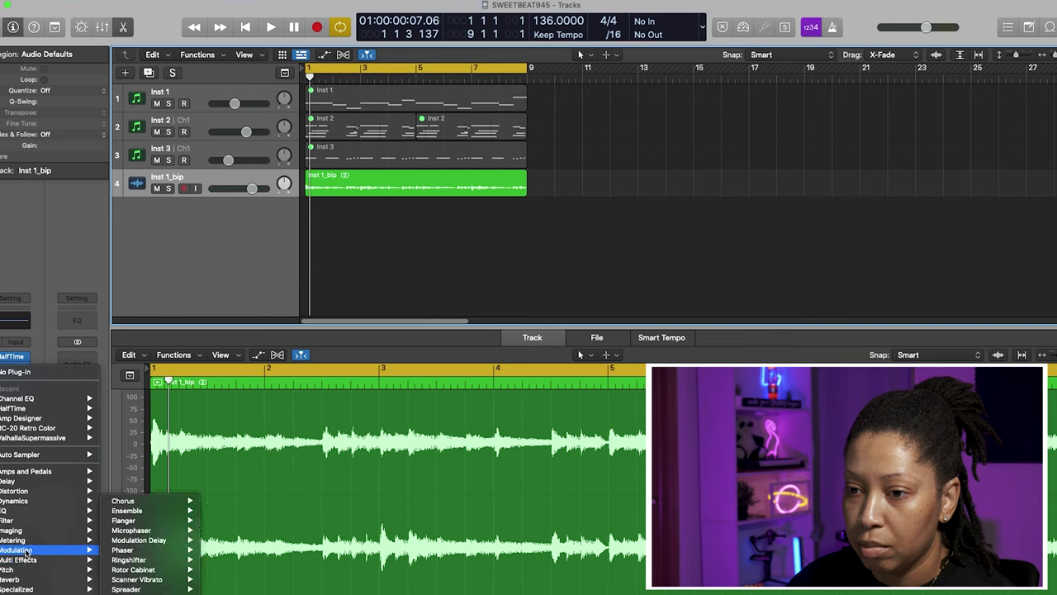
left_click(139, 502)
key("space")
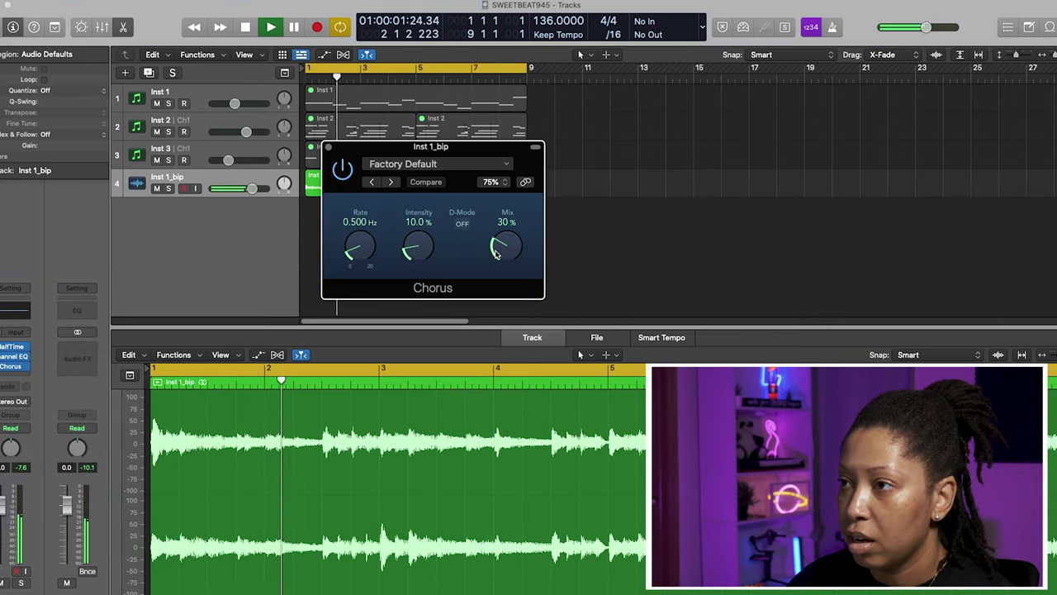
left_click_drag(500, 246, 507, 219)
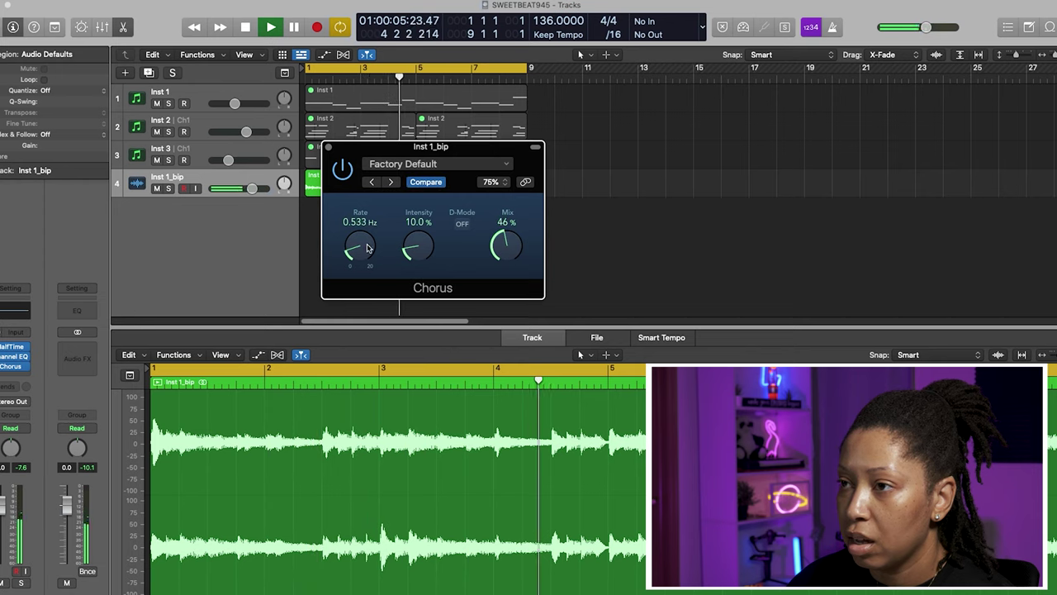
left_click_drag(403, 250, 419, 244)
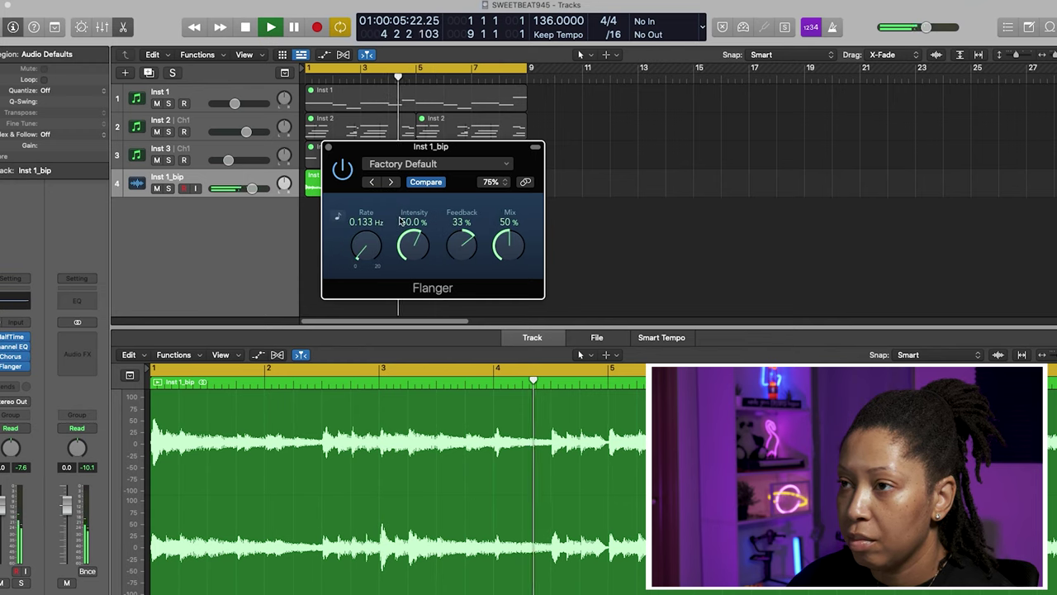
Sync the Flanger's rate to the tempo at 1 bar, set its intensity to 13.5 % and lower the mix on Inst 1_bip.
left_click(338, 217)
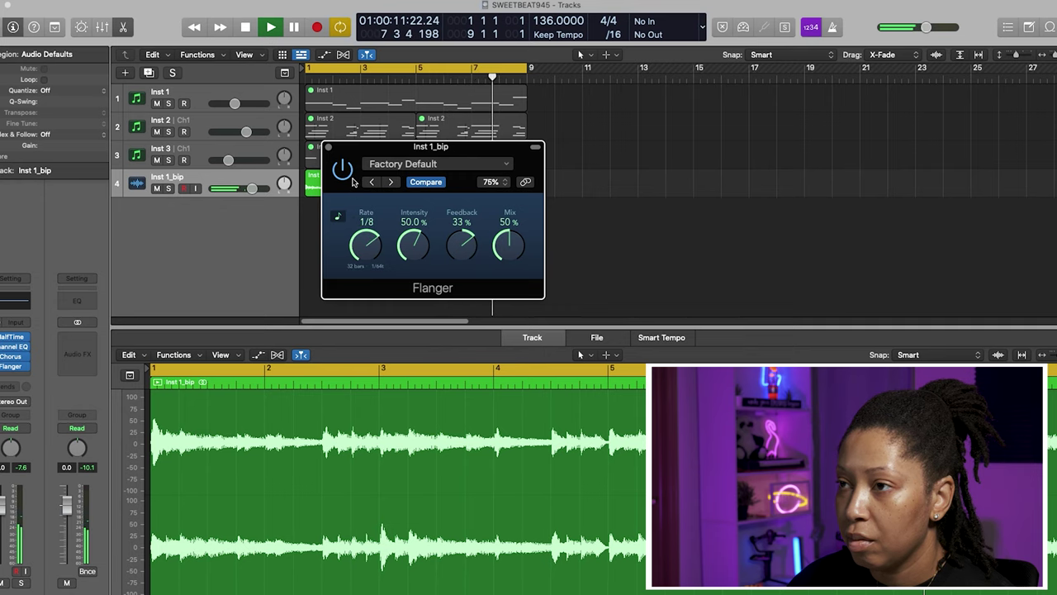
left_click_drag(366, 244, 365, 287)
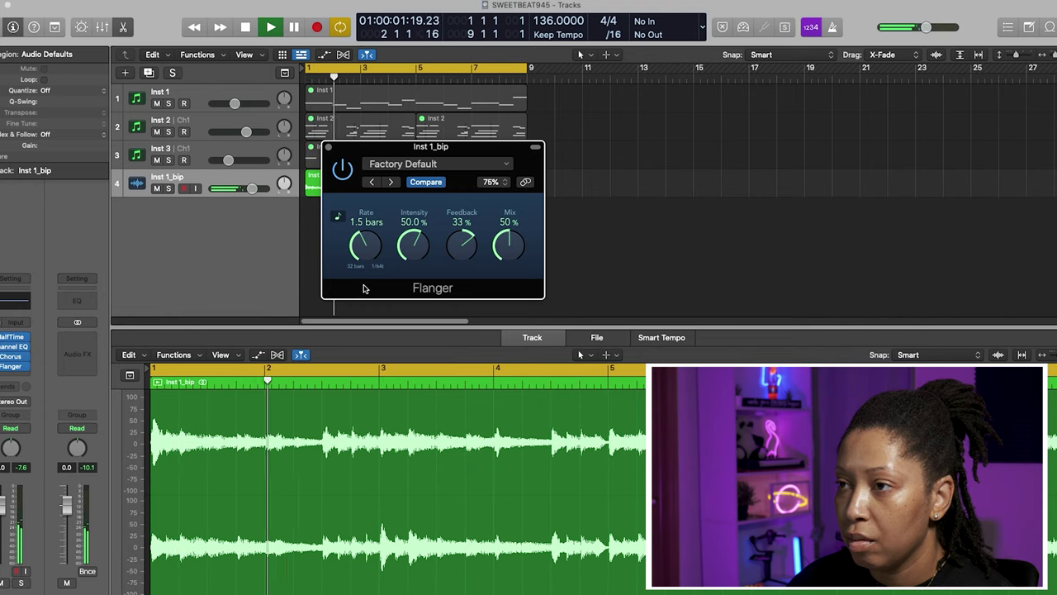
left_click_drag(413, 244, 414, 301)
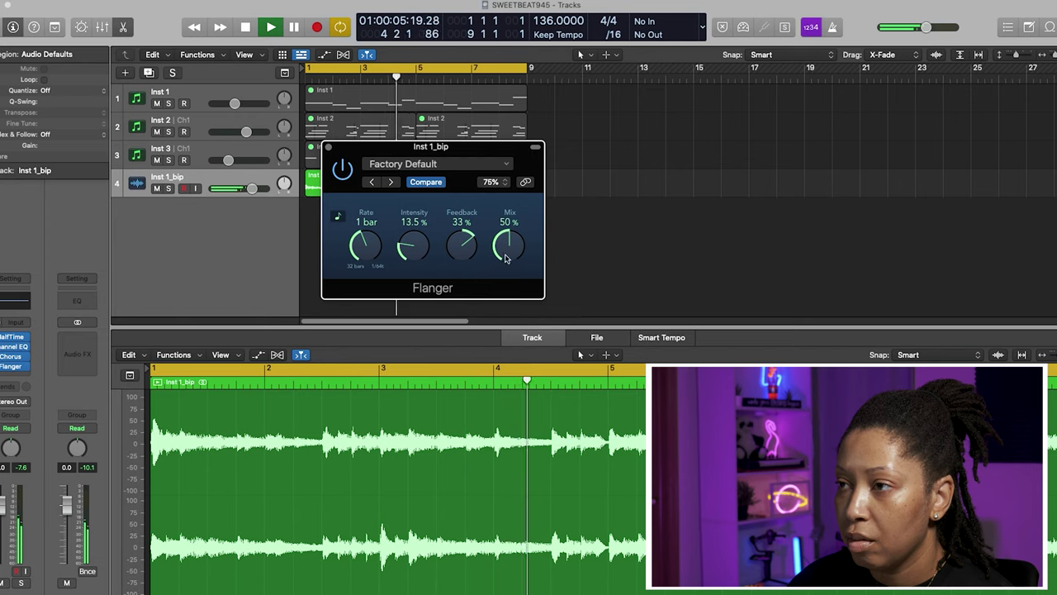
left_click_drag(507, 245, 502, 272)
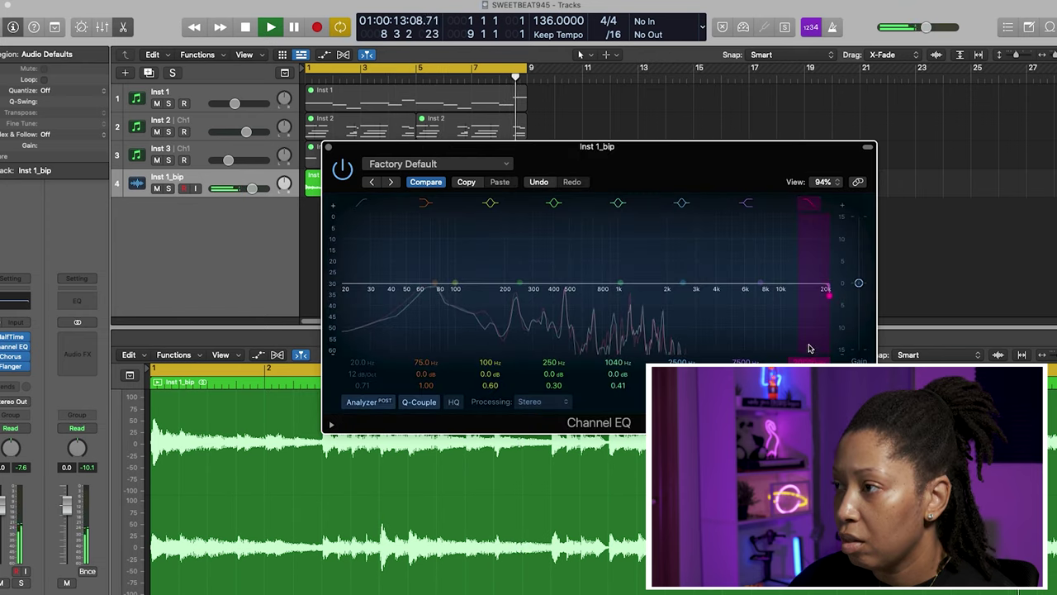
Lower the high-cut frequency in the Channel EQ on Inst 1_bip, and select the Inst 3 track.
left_click_drag(813, 247, 654, 248)
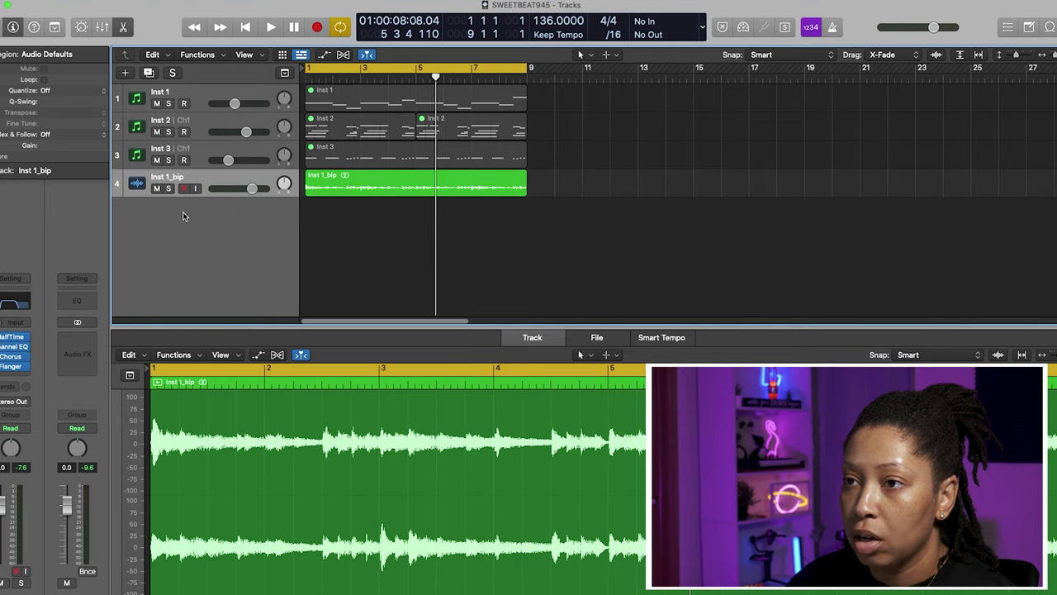
left_click(196, 146)
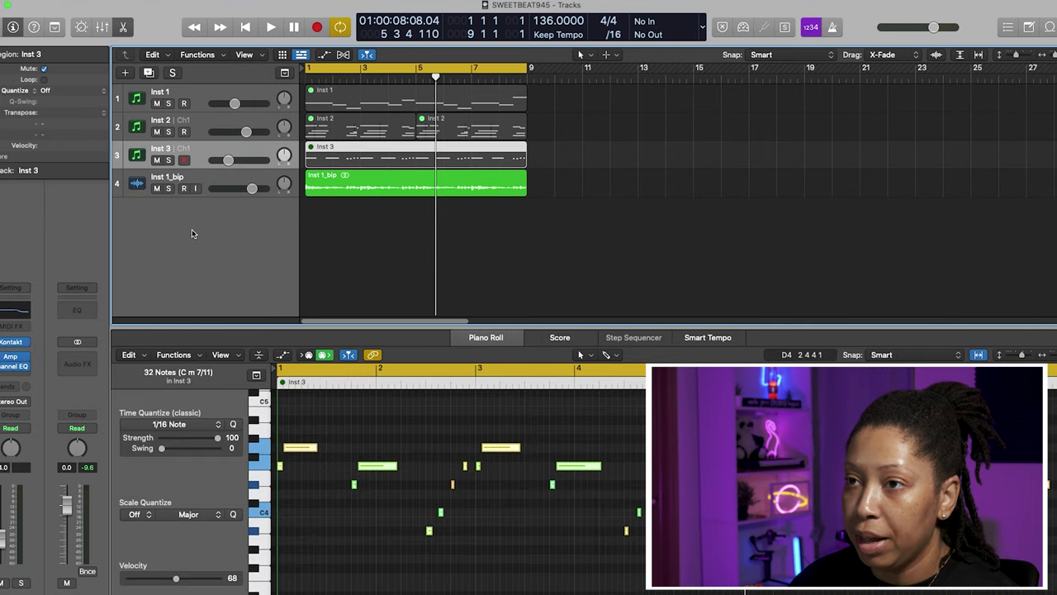
Add a new Omnisphere instrument track, search its patches for TAURUS and load the Green Taurus Bass patch.
double_click(196, 225)
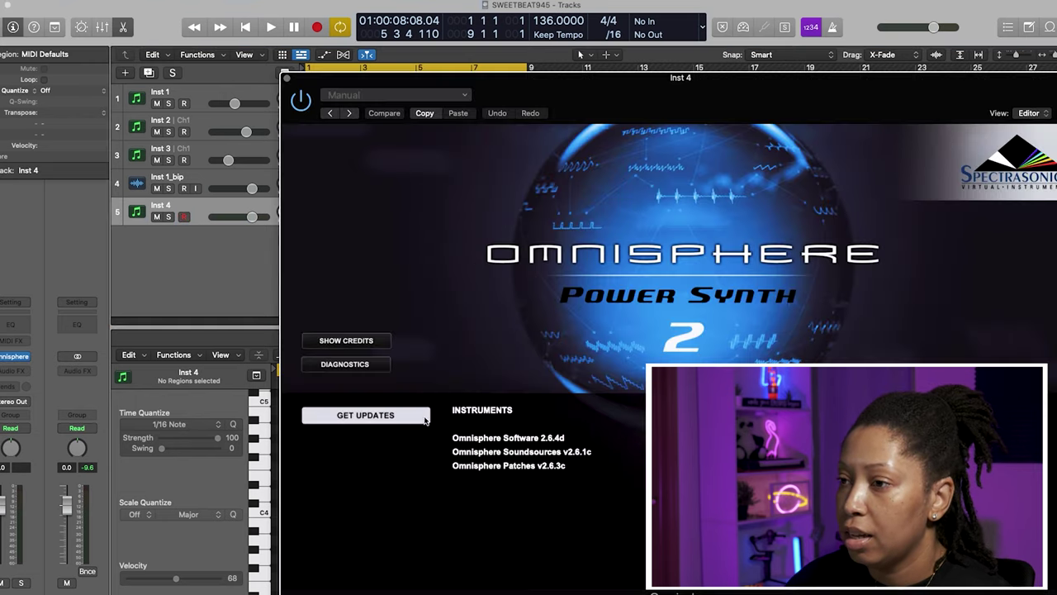
left_click(426, 421)
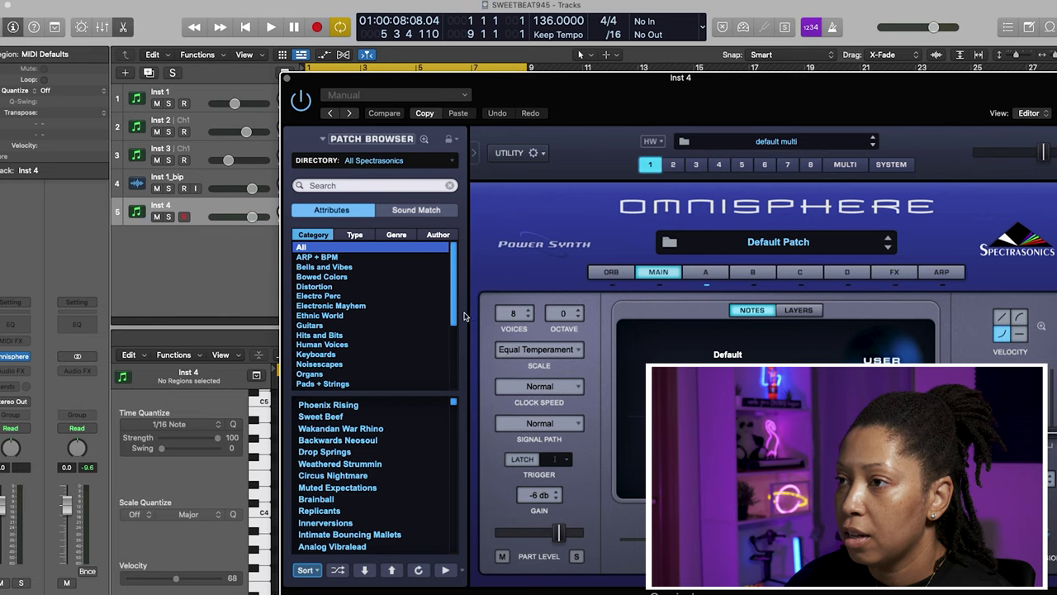
left_click(326, 186)
type("TAURUS")
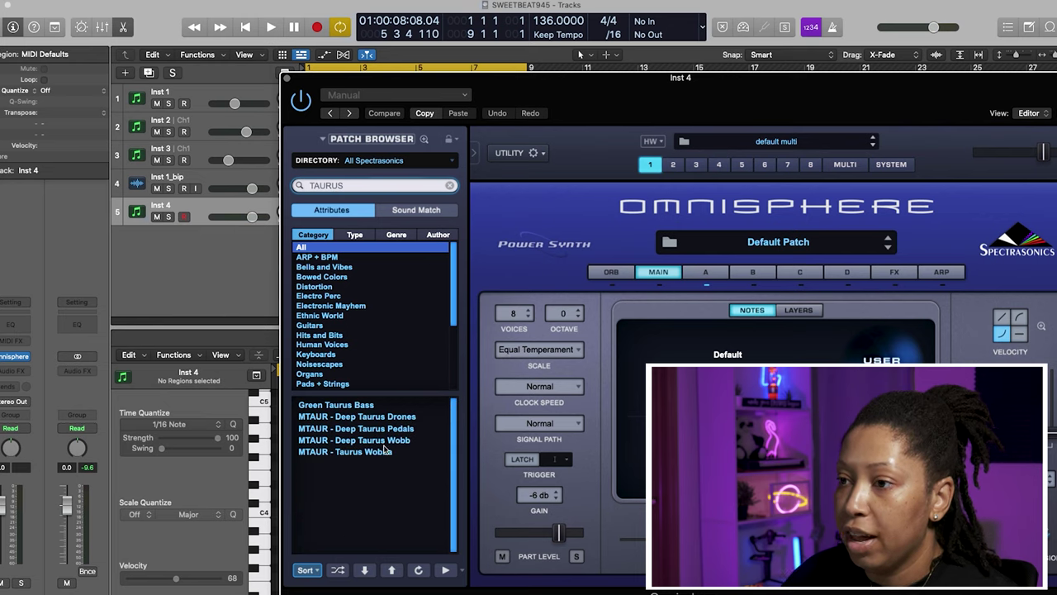
left_click(357, 405)
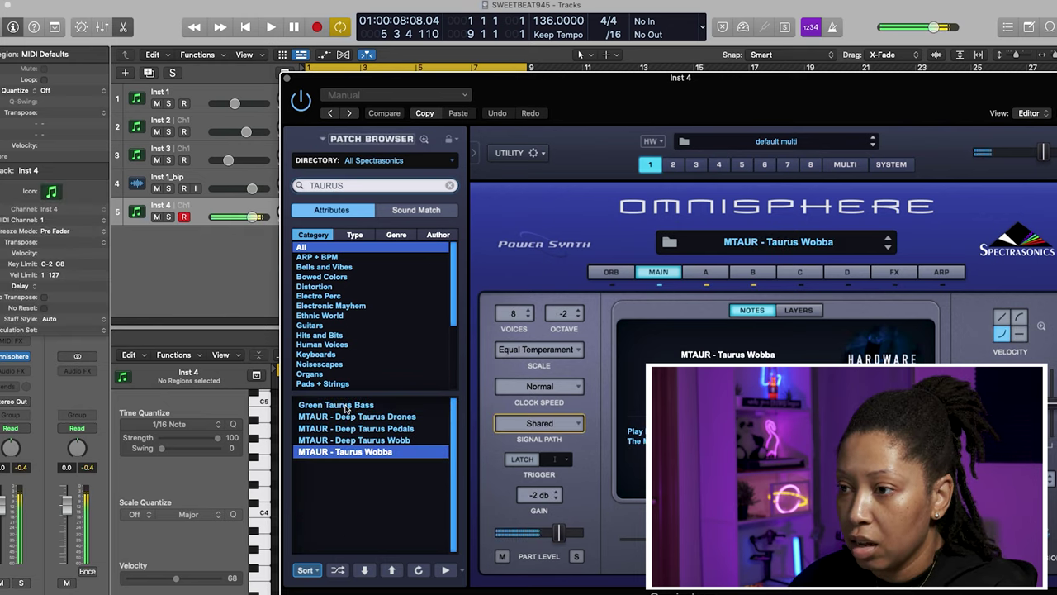
left_click(343, 406)
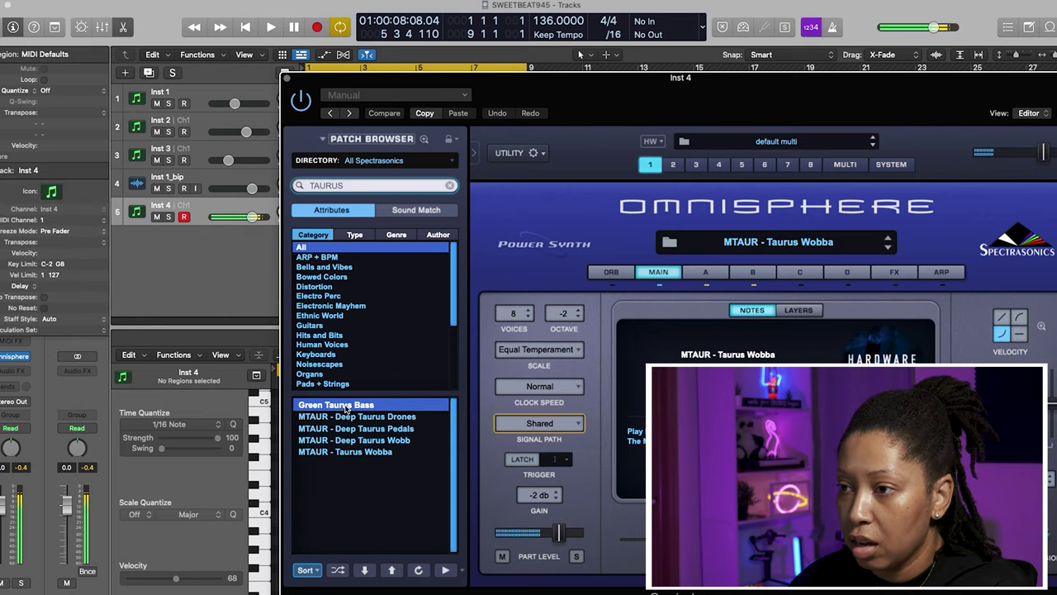
left_click(286, 77)
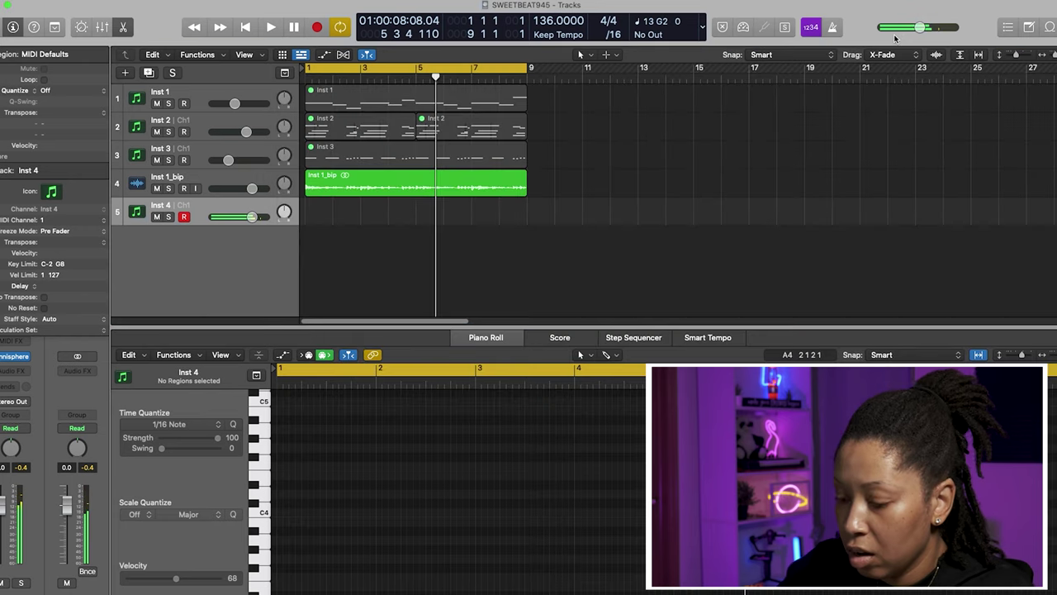
Rehearse a bass line over the loop, lower the Inst 4 track's volume and record an eight-bar bass part on it.
key("Return")
key("space")
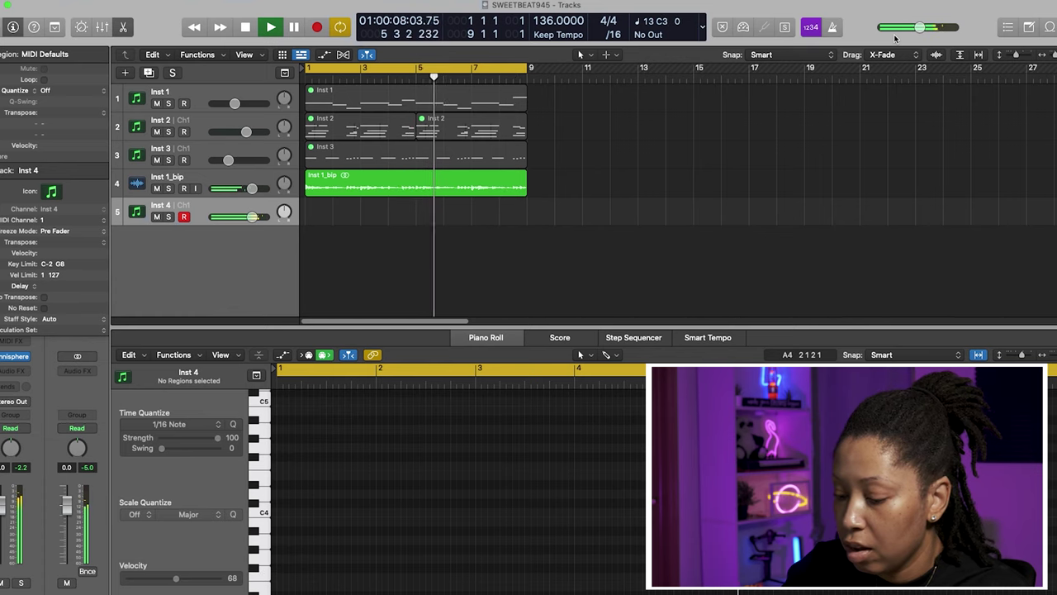
key("space")
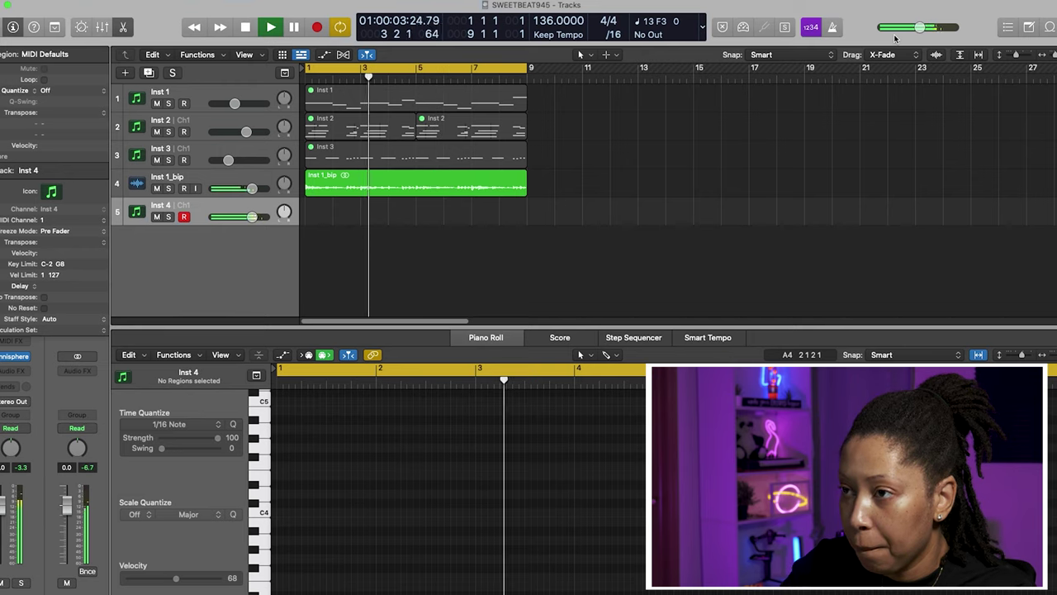
key("space")
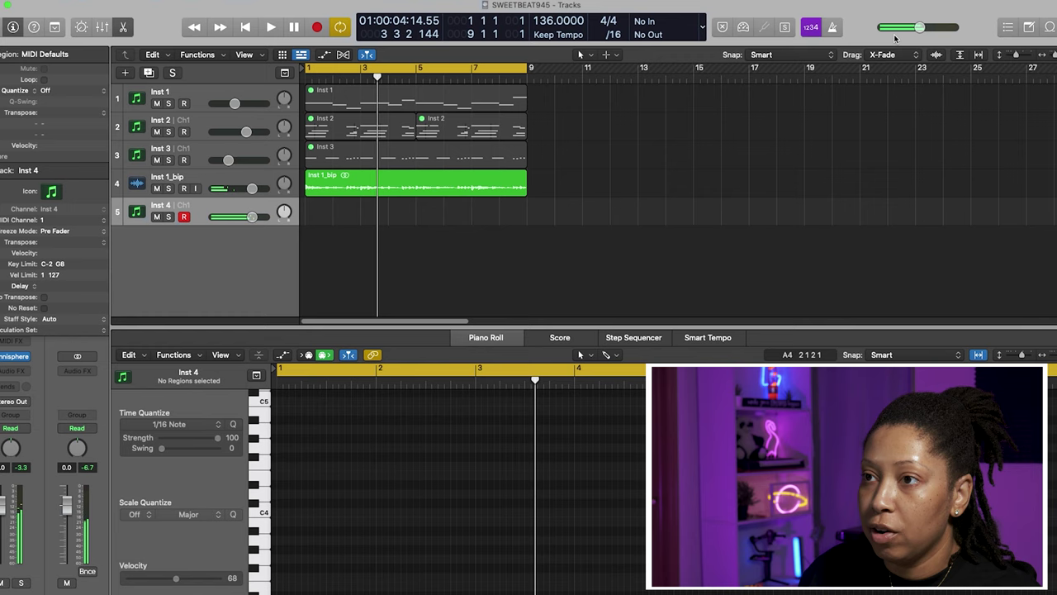
left_click_drag(250, 223, 238, 221)
key("space")
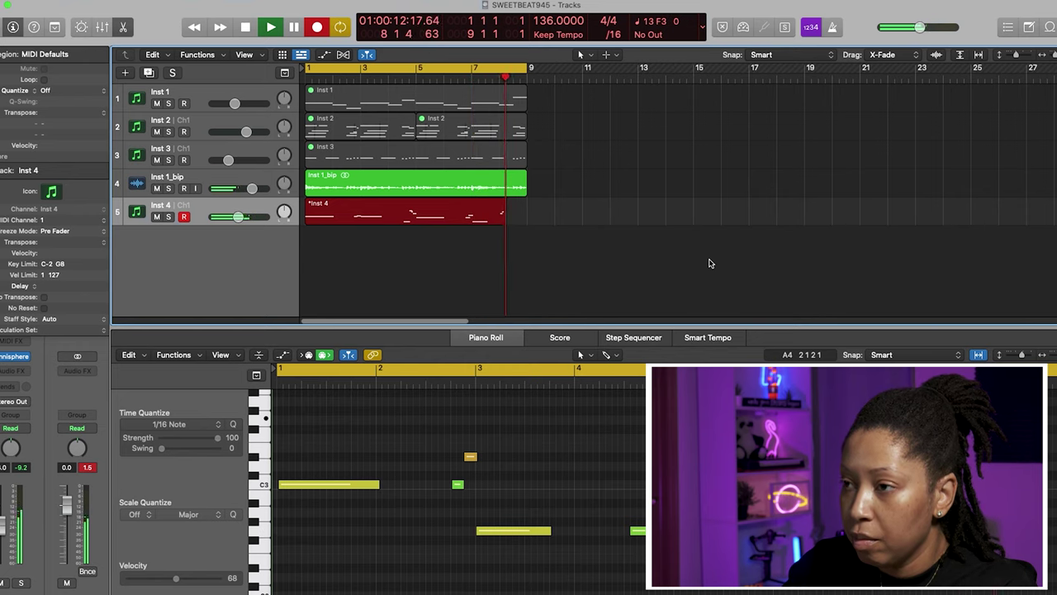
key("space")
Insert Bass Amp Designer on Inst 4, step through its presets to Clean DI and slightly lower the track's volume.
left_click(16, 356)
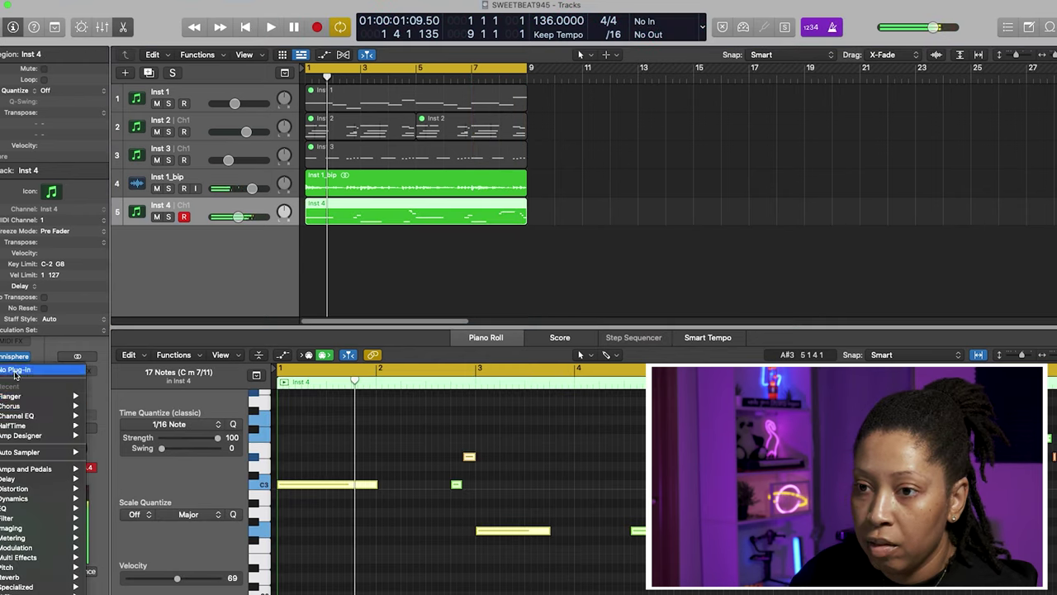
mouse_move(38, 468)
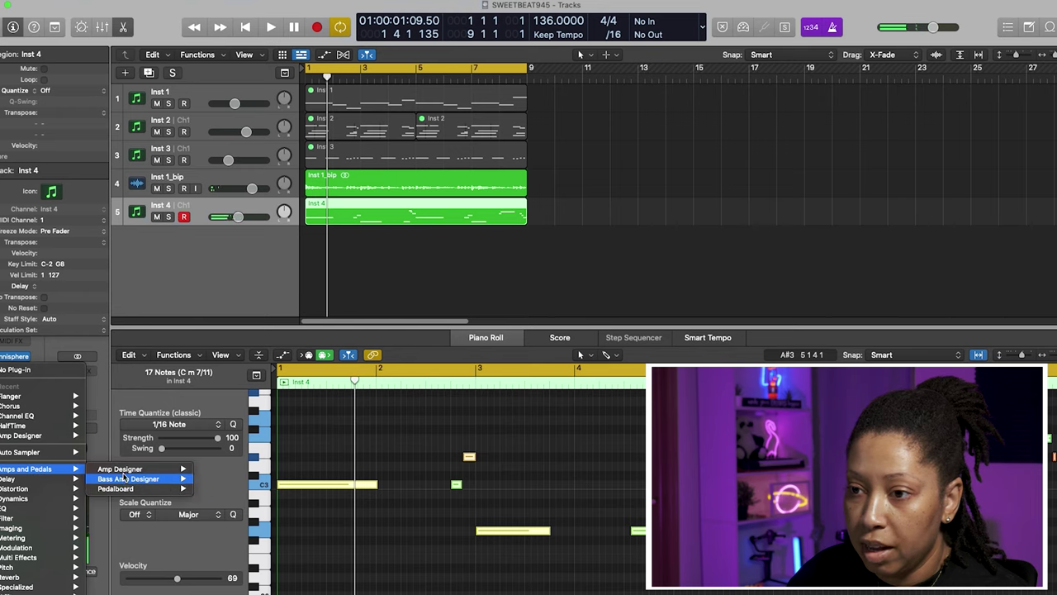
left_click(153, 479)
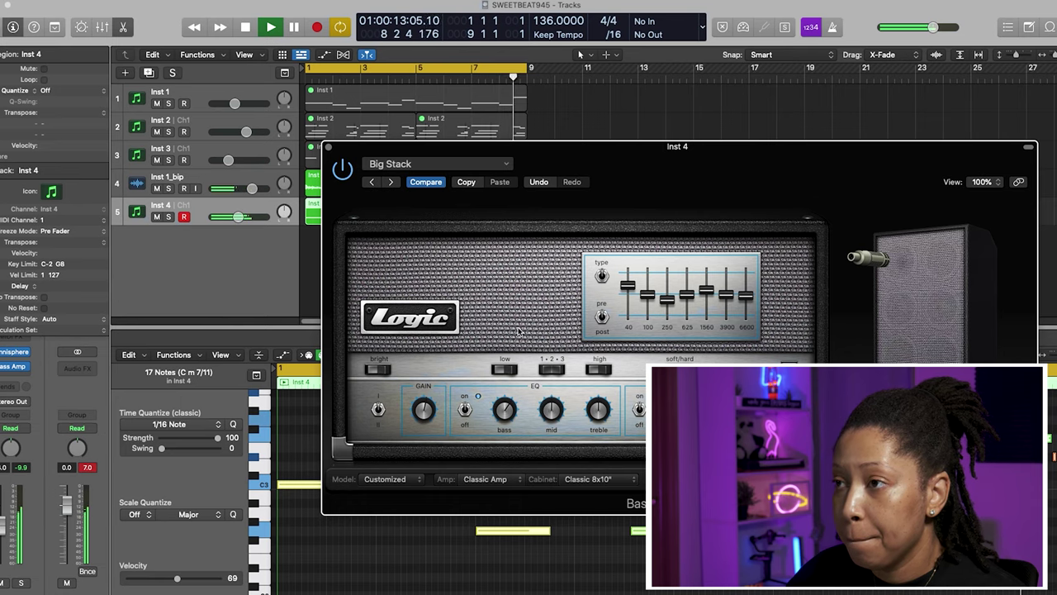
left_click(392, 183)
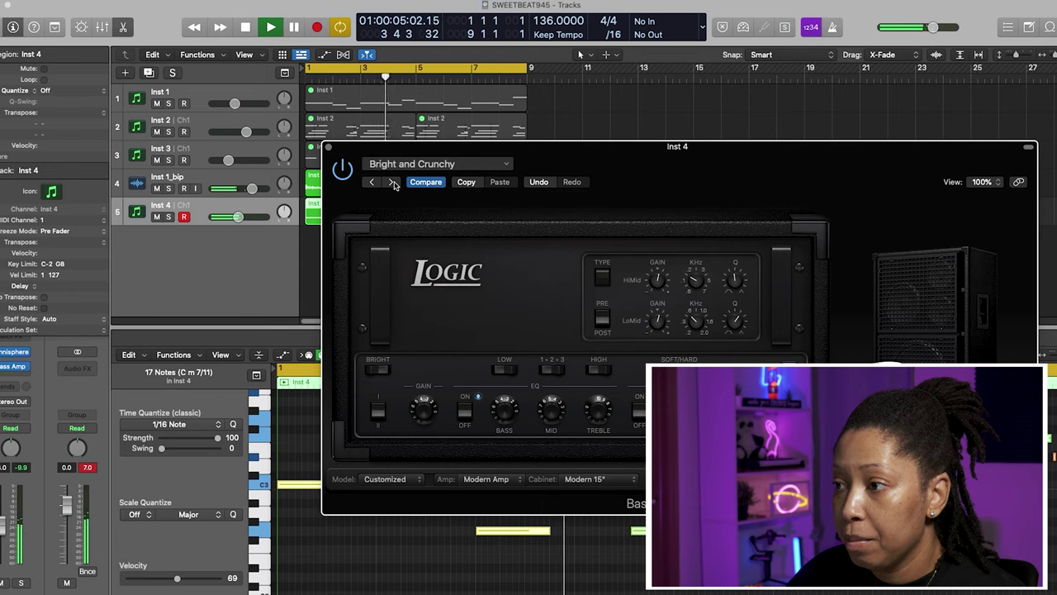
left_click(392, 183)
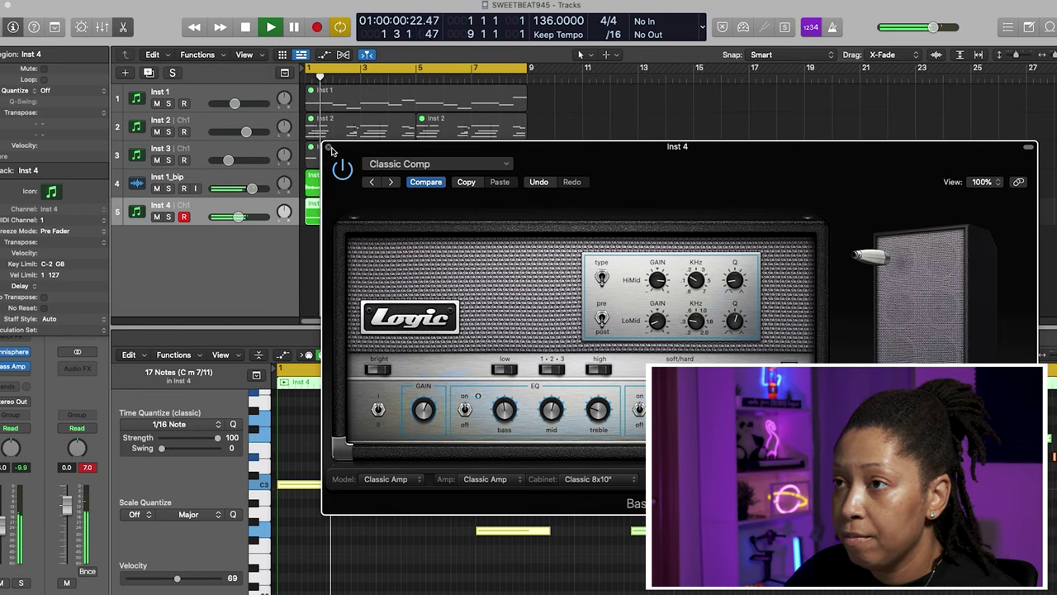
left_click(390, 182)
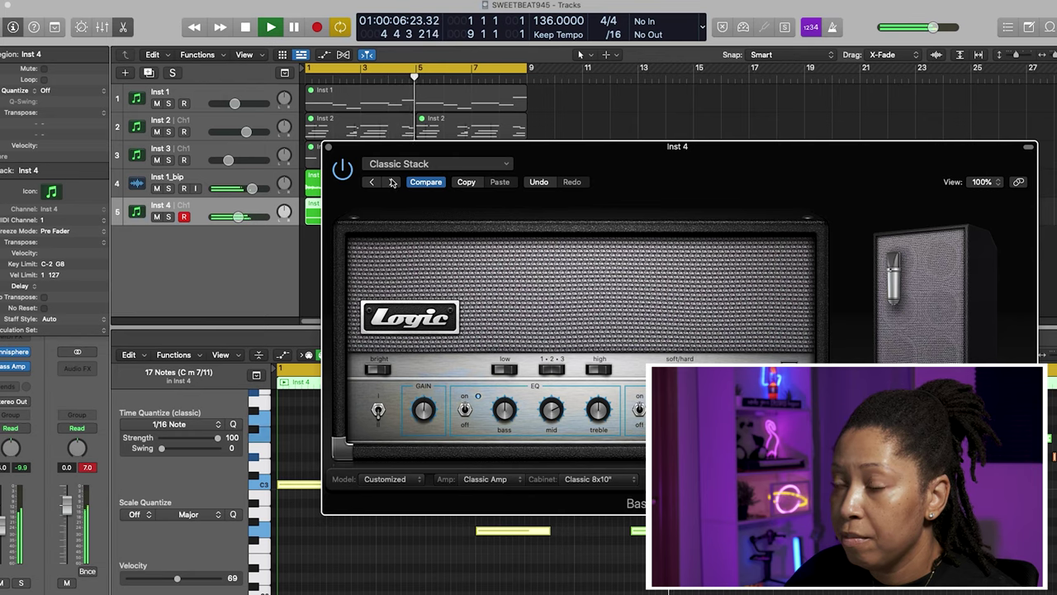
left_click(391, 183)
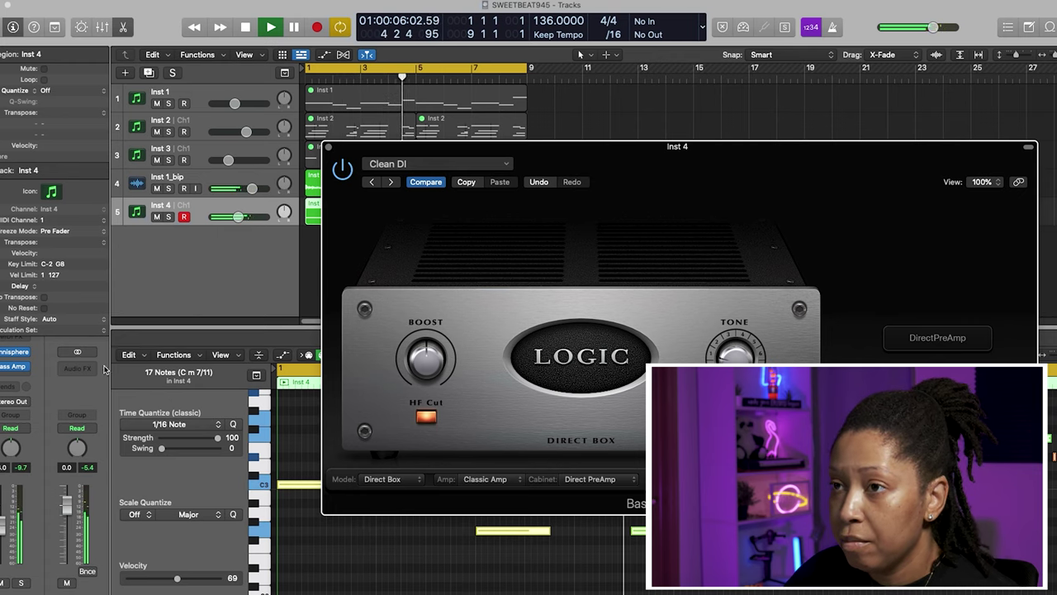
left_click_drag(240, 219, 232, 217)
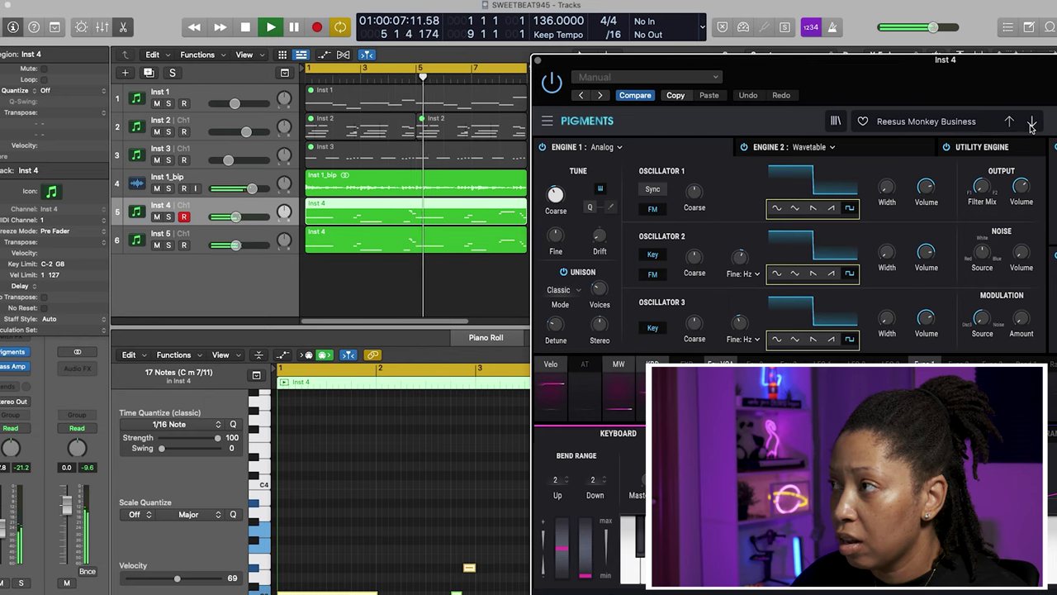
Check the layered Inst 4 and Inst 5 bass parts in playback, and record a melody part on the Inst 6 Omnisphere track.
left_click(395, 417)
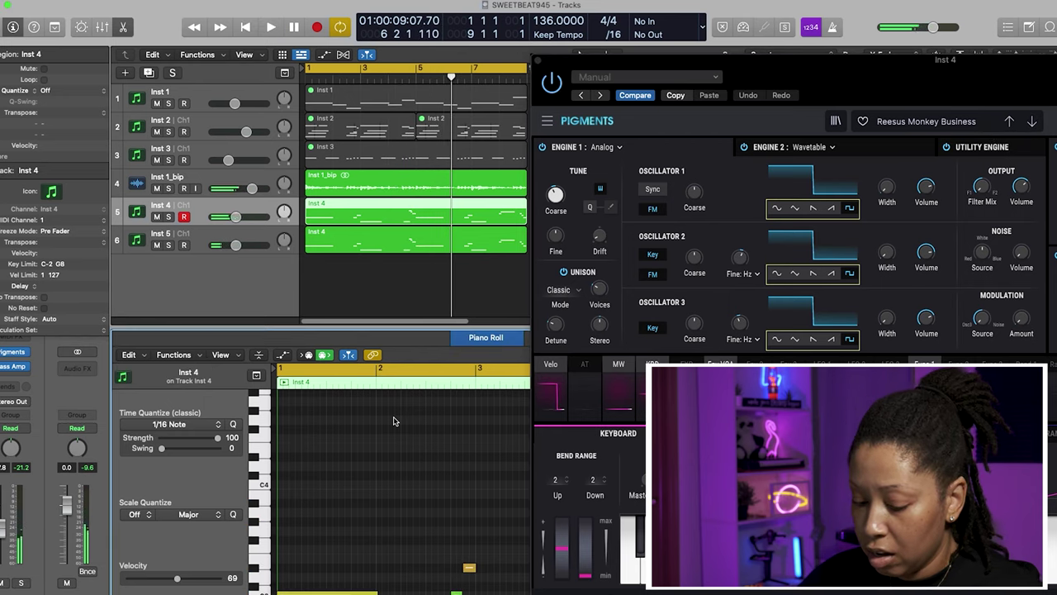
key("space")
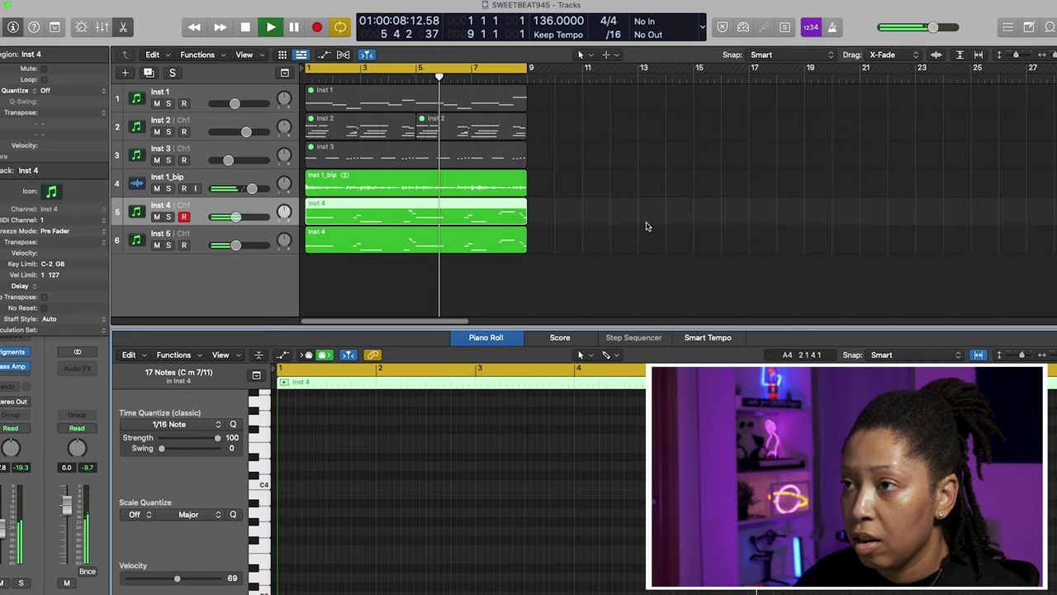
left_click(645, 226)
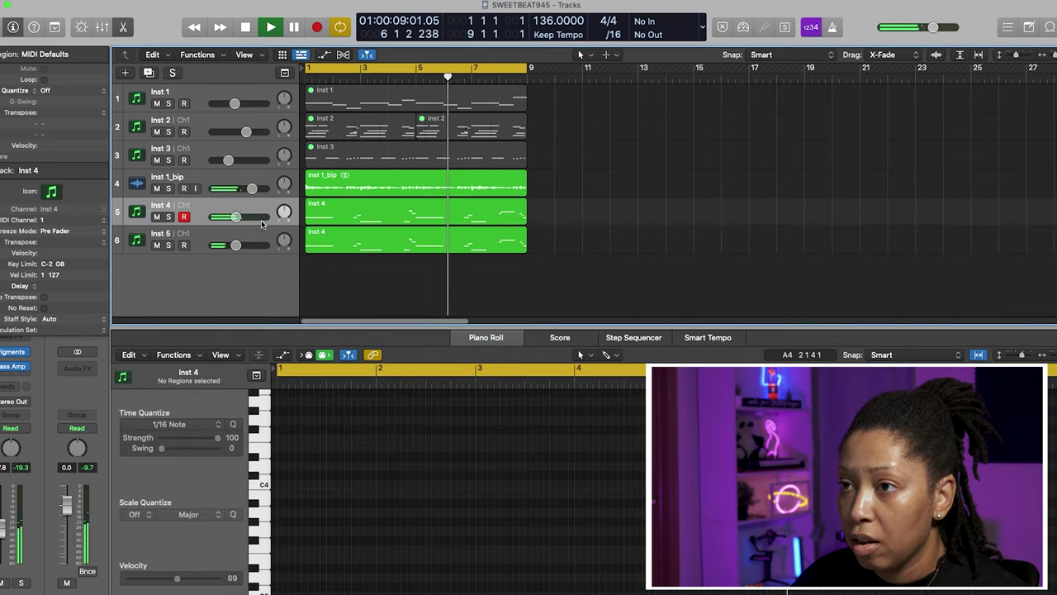
key("space")
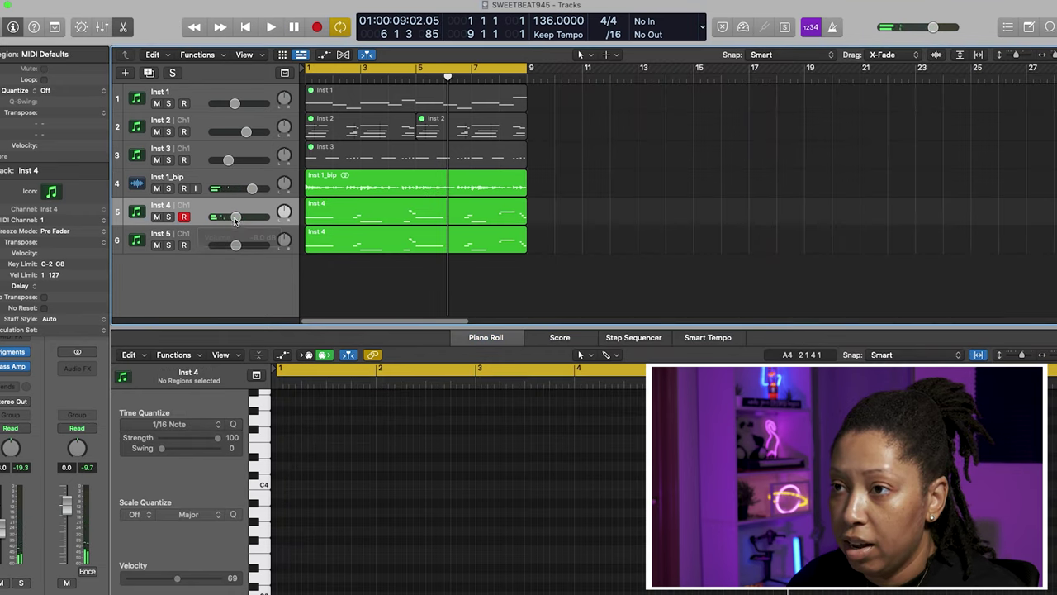
key("Down")
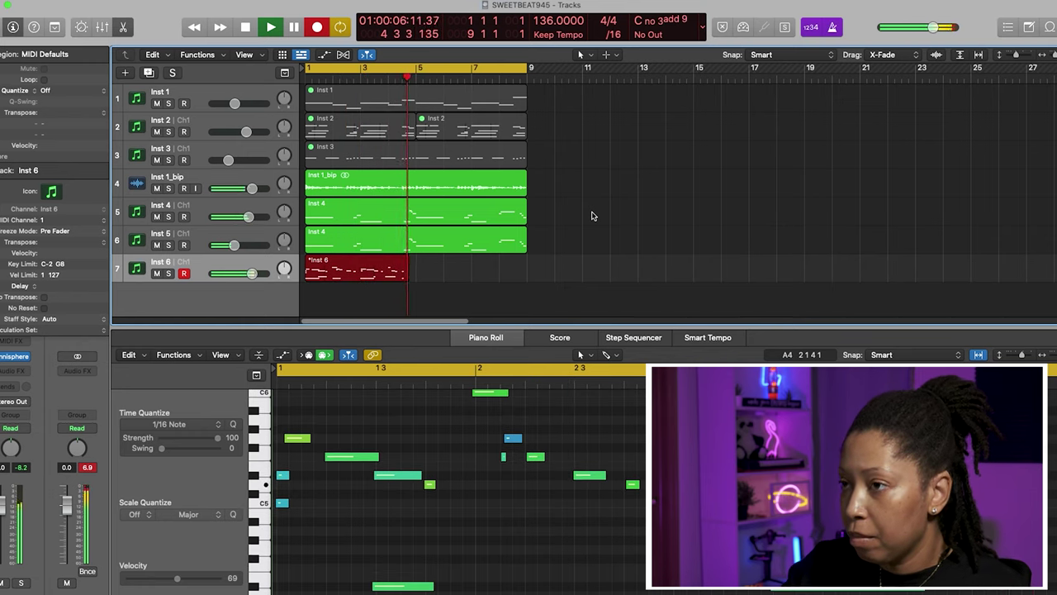
key("space")
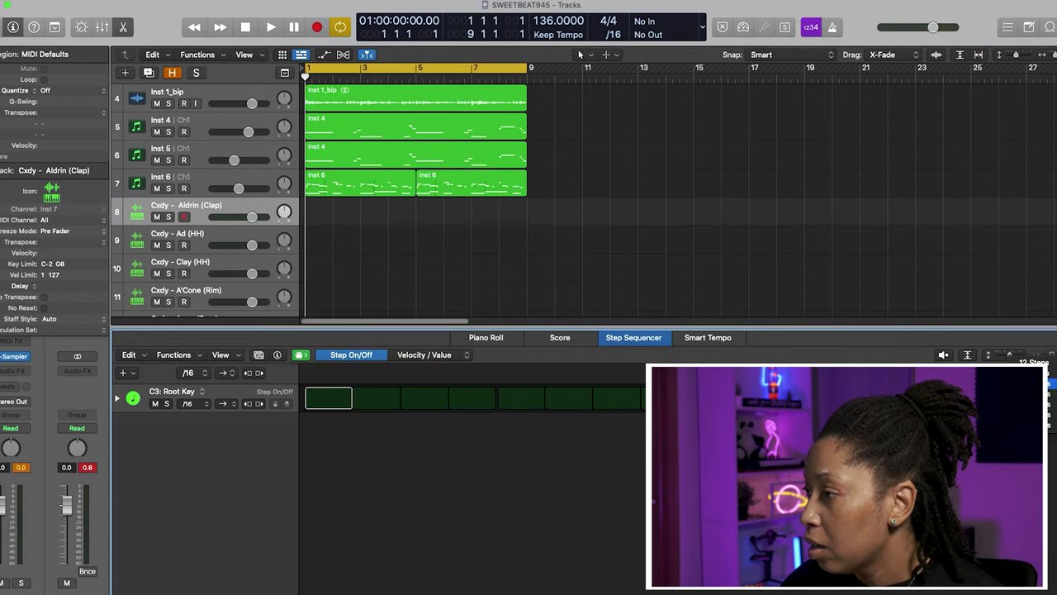
Create a four-bar step pattern on Cxdy - Aldrin (Clap) with a clap on beat 3 of every bar.
left_click(524, 435)
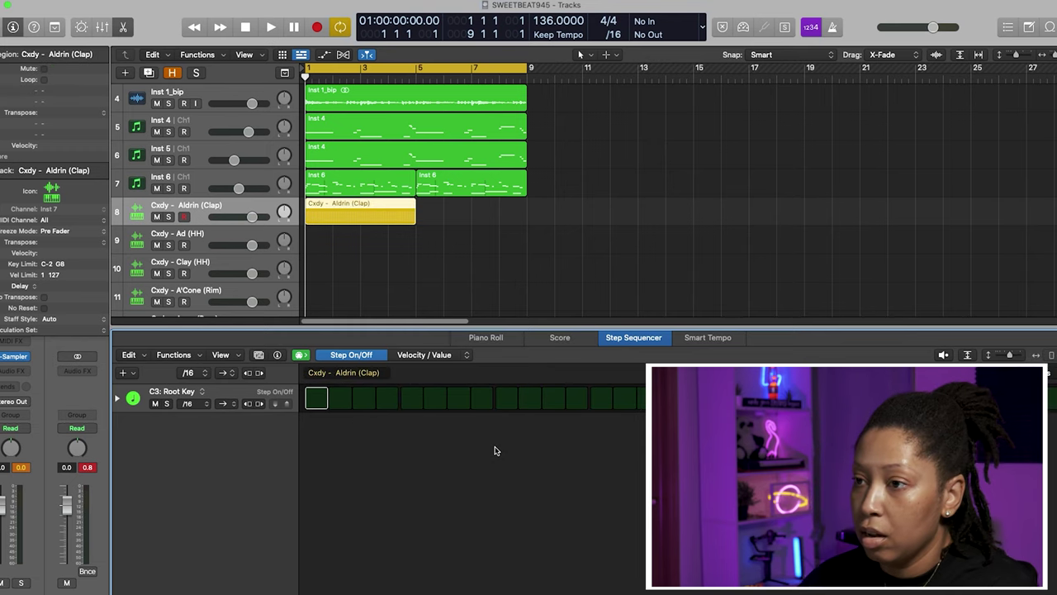
key("space")
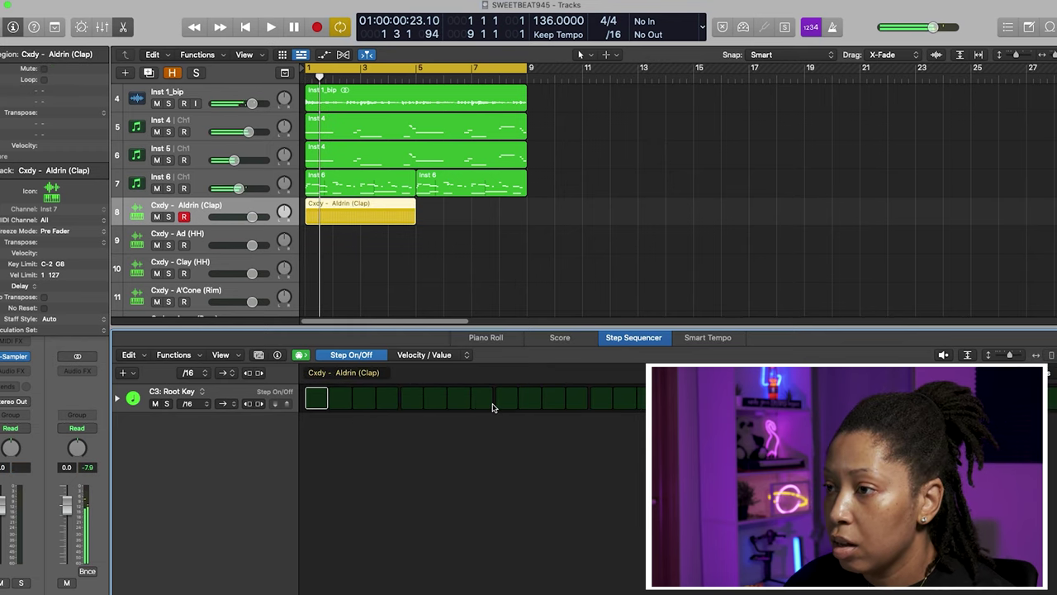
key("space")
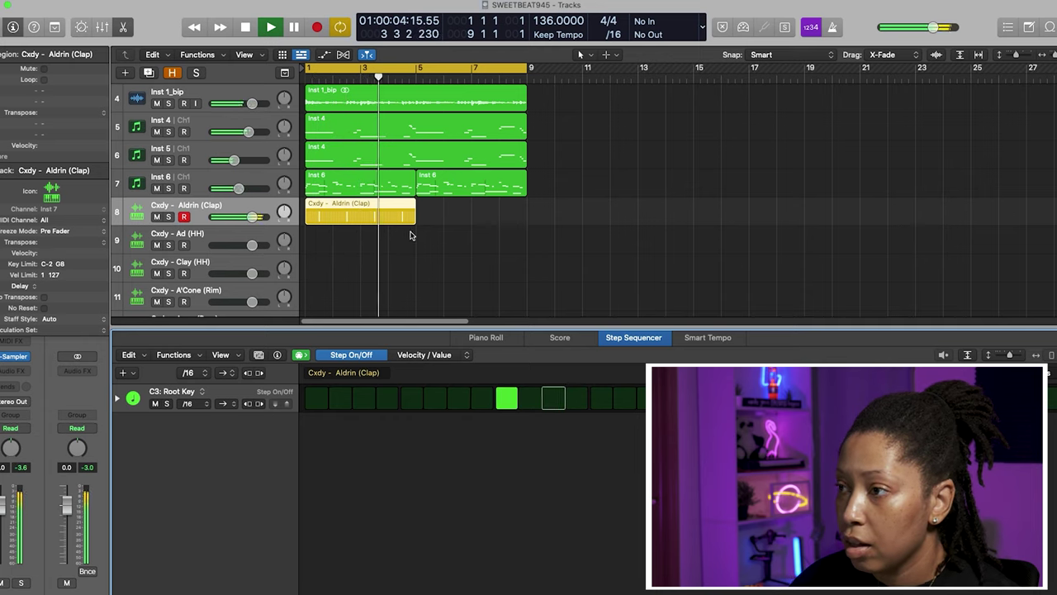
key("space")
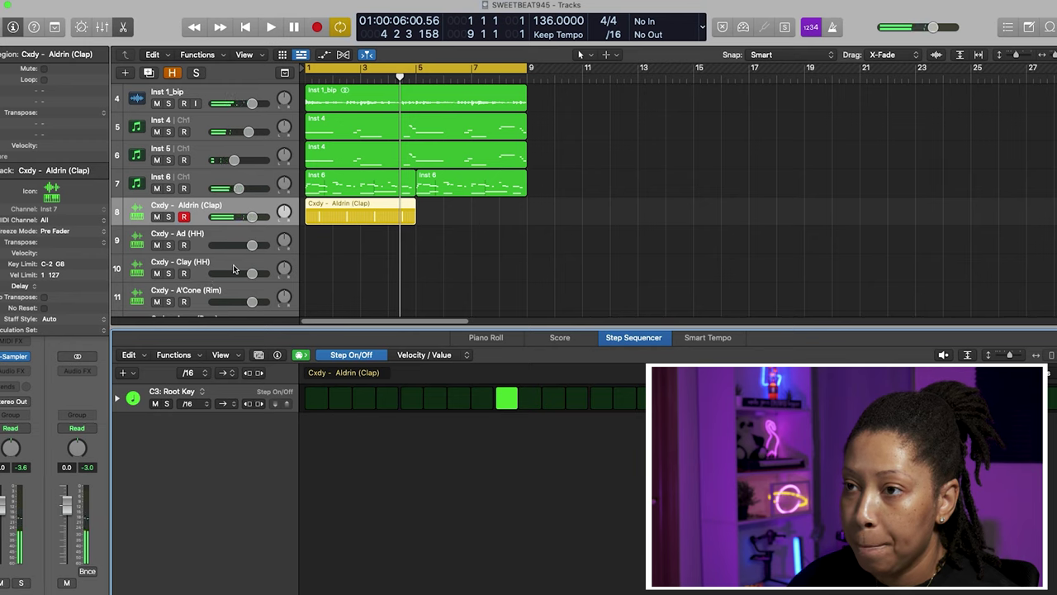
Program a four-bar pattern on Cxdy - A'Cone (Rim), placed below the clap track, and duplicate the rim and clap patterns at bar 5.
scroll(233, 269, "down", 2)
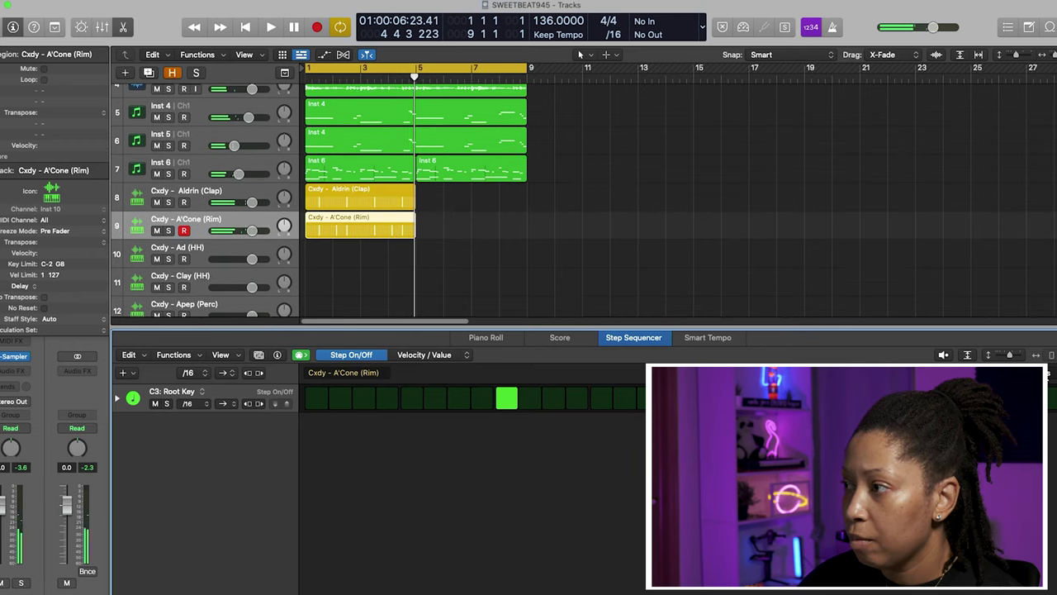
left_click(1047, 375)
left_click_drag(346, 229, 470, 229)
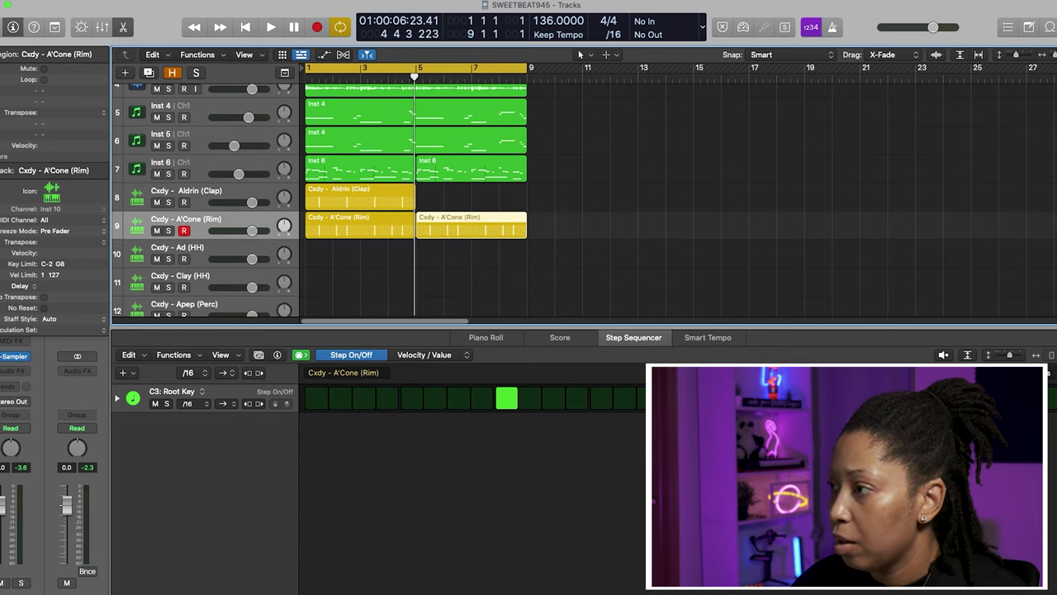
key("space")
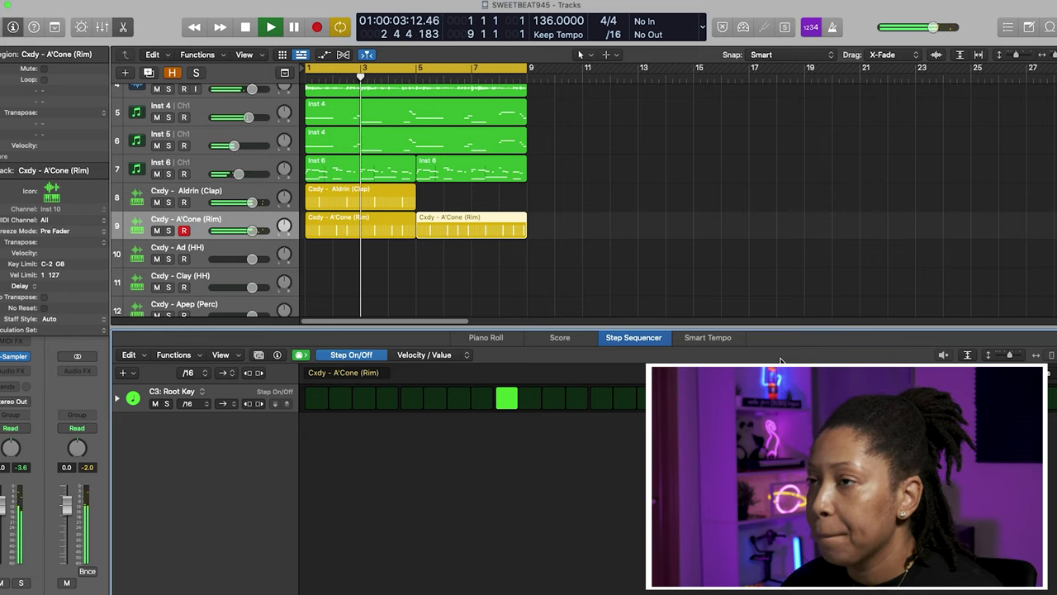
left_click(392, 200)
key("super+r")
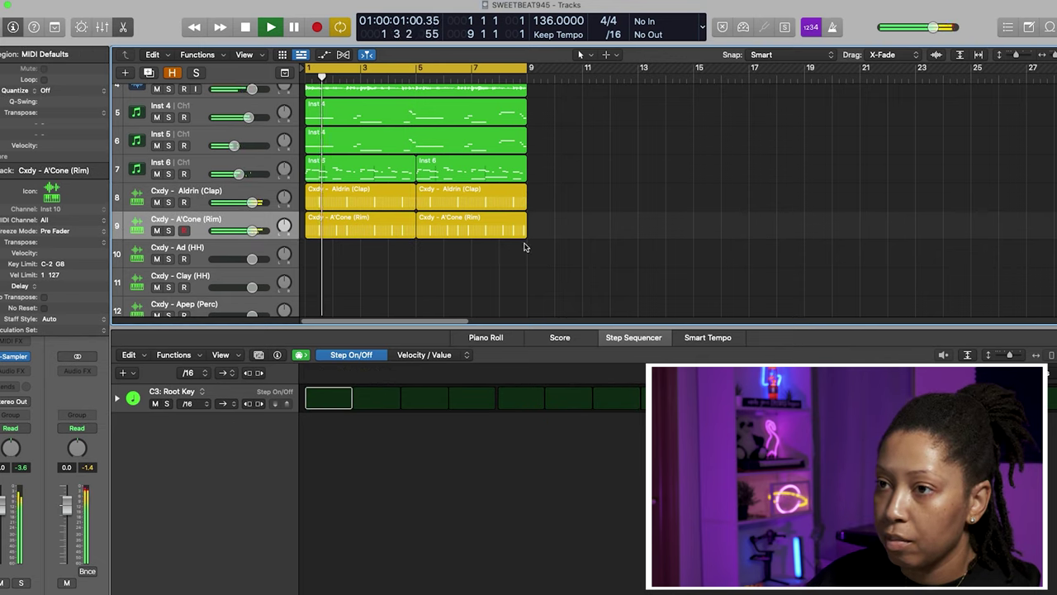
Move the Cxdy - Apep (Perc) and Cxdy - Prime (Perc) tracks directly below the A'Cone (Rim) track, in that order.
scroll(252, 287, "down", 3)
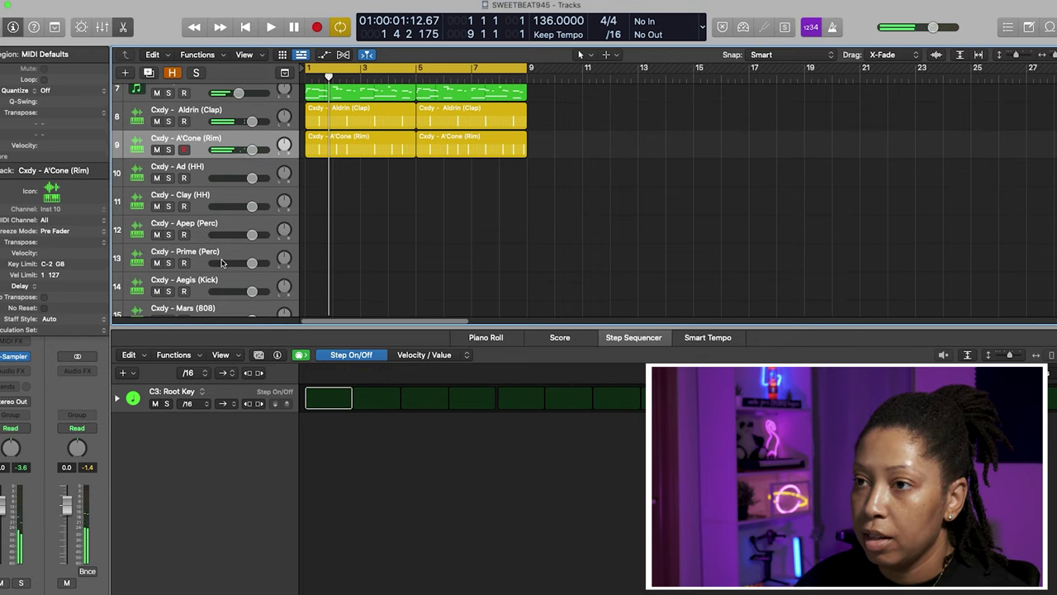
left_click_drag(207, 226, 198, 171)
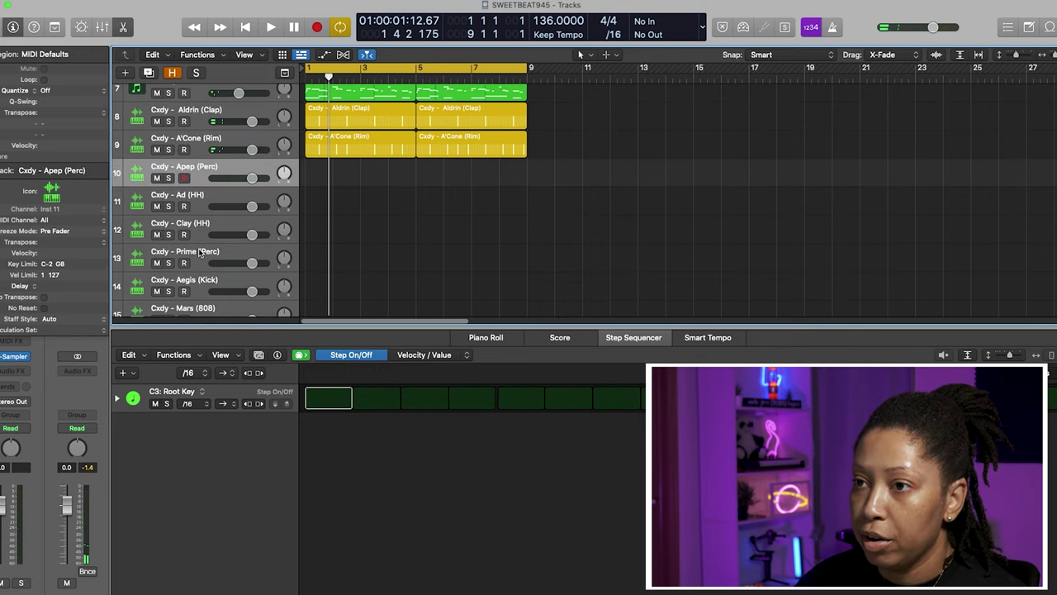
left_click_drag(221, 258, 235, 185)
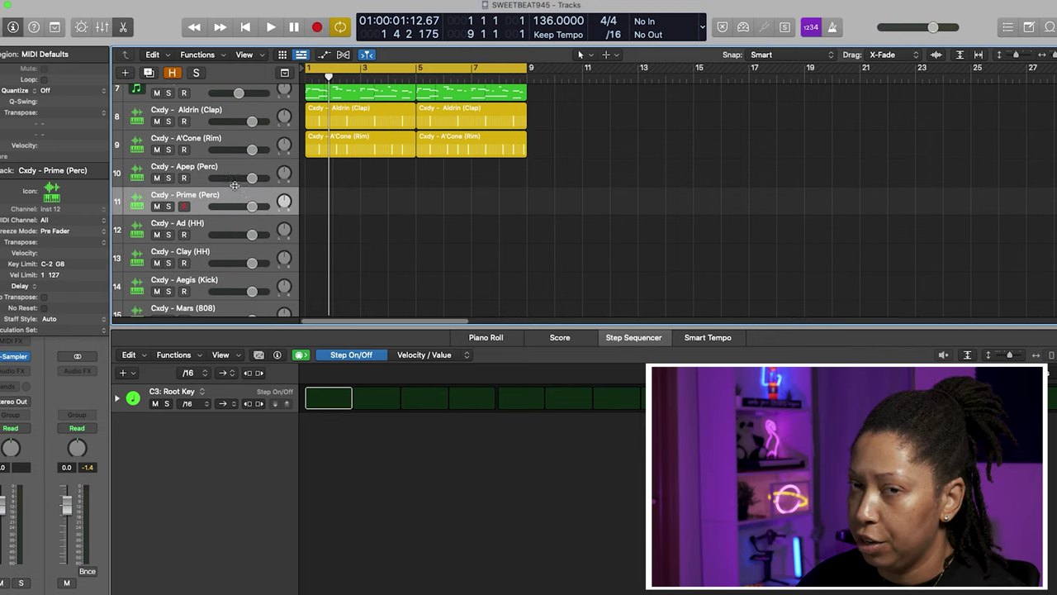
Program a four-bar step pattern on Cxdy - Apep (Perc) with hits on beat 4 of bars 1 and 3.
scroll(208, 282, "down", 3)
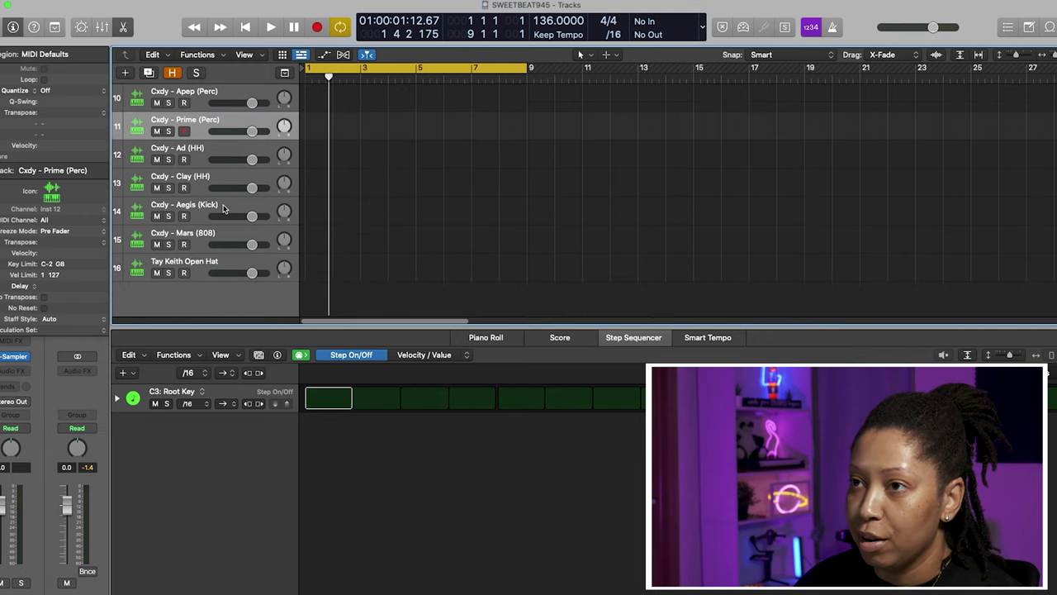
left_click(615, 403)
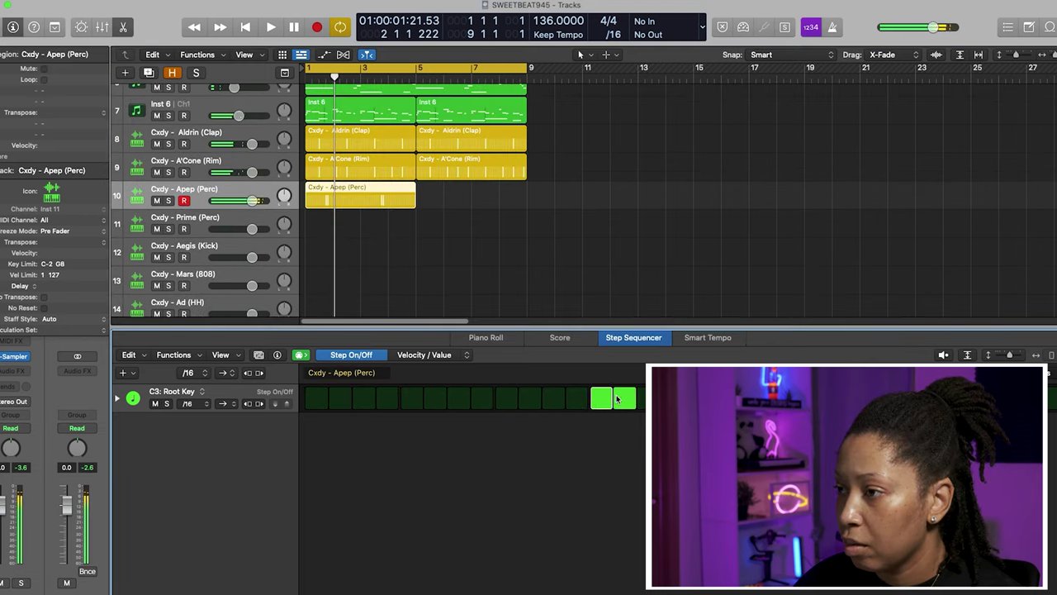
left_click(616, 399)
key("space")
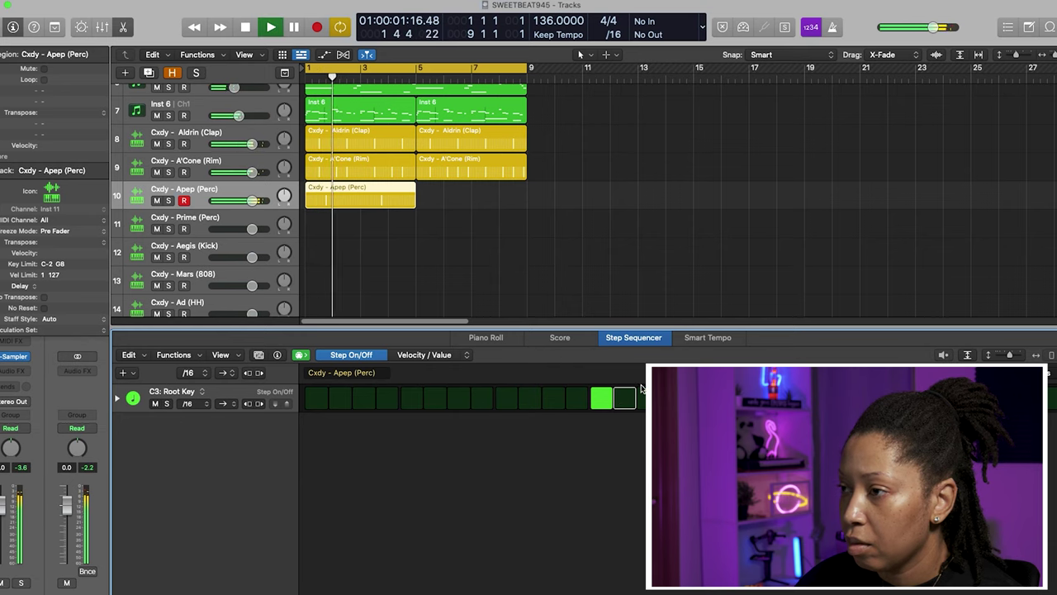
key("space")
Change the Apep pattern's Gate row to Note Repeat, set 2 repeats on bar 1's hit, and duplicate the pattern at bar 5.
left_click(117, 398)
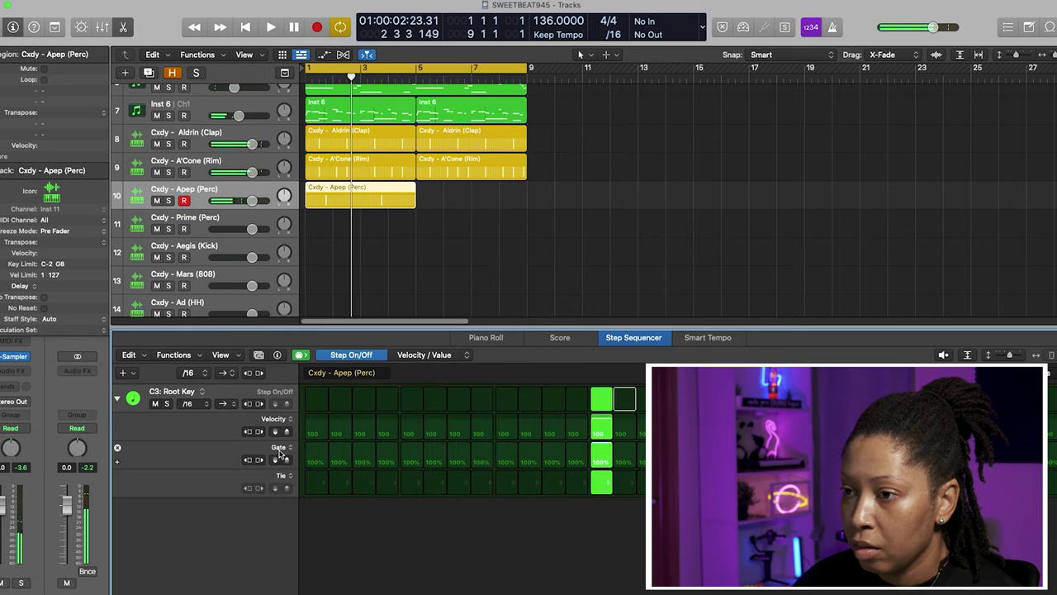
left_click(280, 451)
left_click(296, 493)
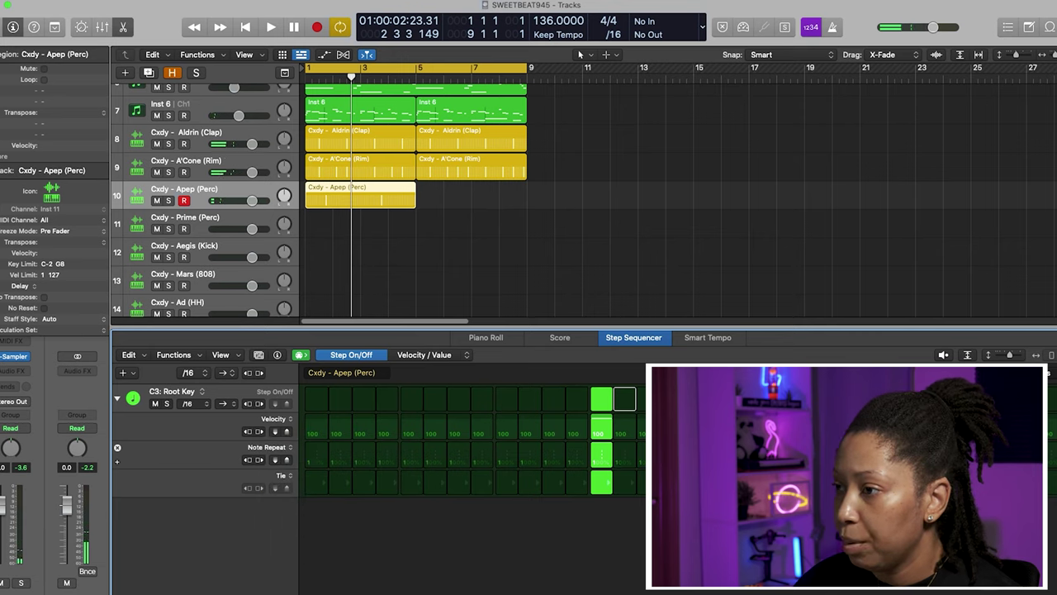
key("space")
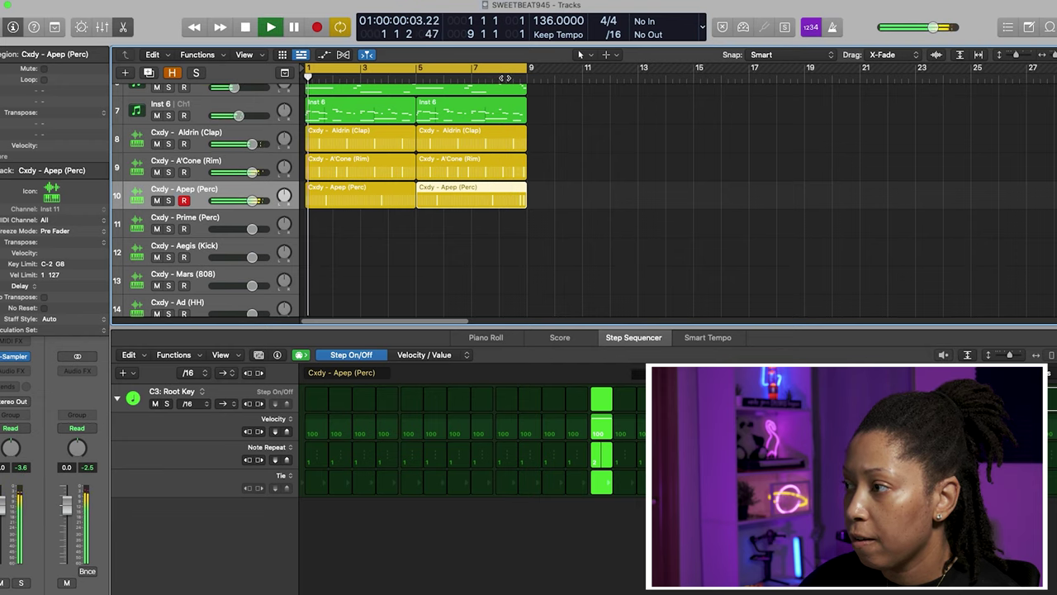
Record percussion hits on the Cxdy - Prime (Perc) track in bars 2 and 6.
key("space")
left_click(275, 236)
key("space")
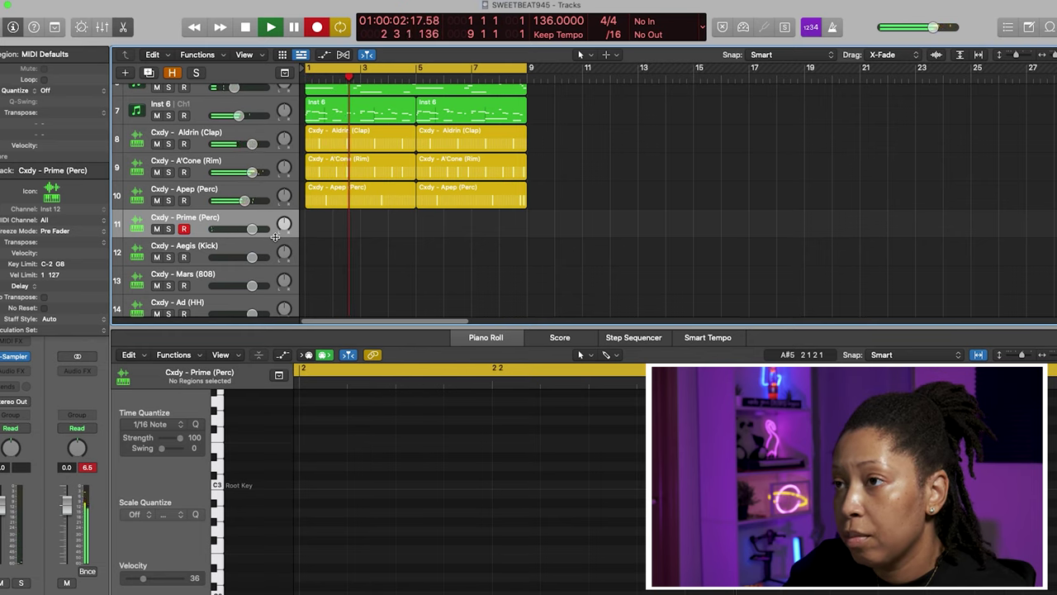
key("space")
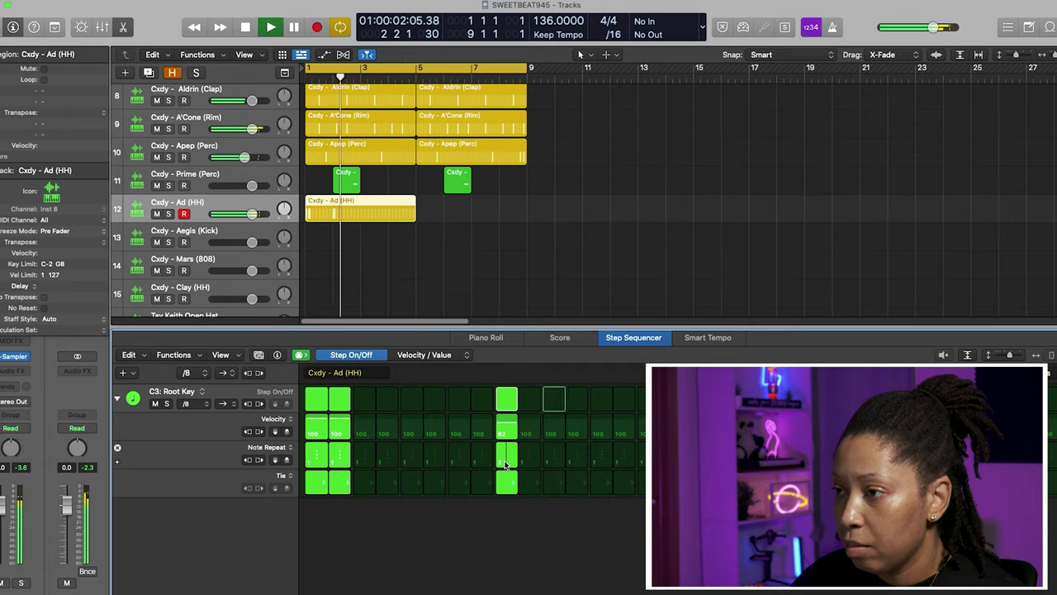
Program a four-bar /8 hi-hat pattern on Cxdy - Ad (HH) and lower the velocity of its first step.
key("space")
key("space")
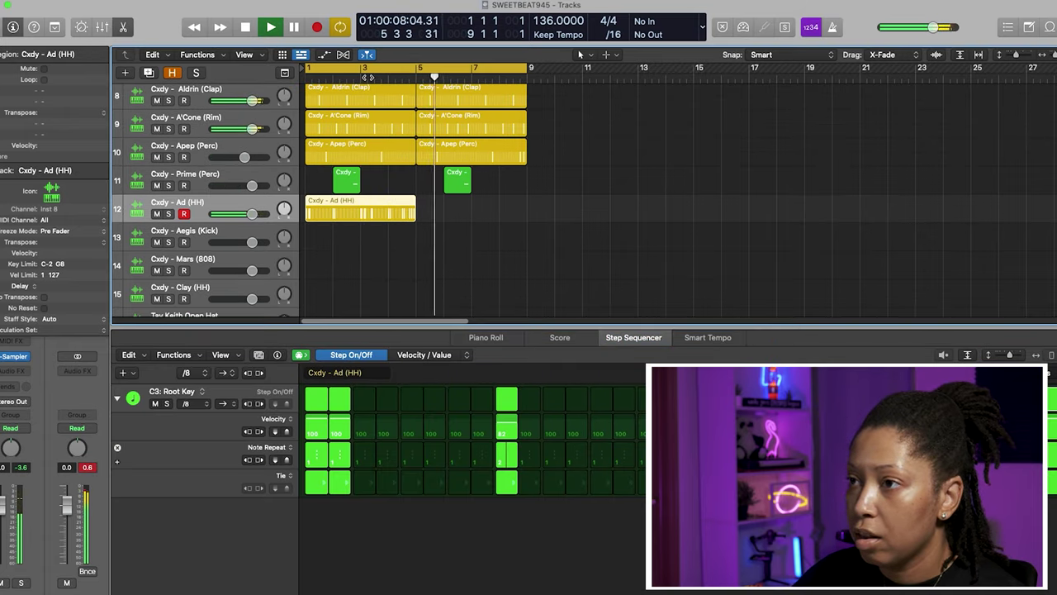
left_click(626, 261)
left_click(355, 210)
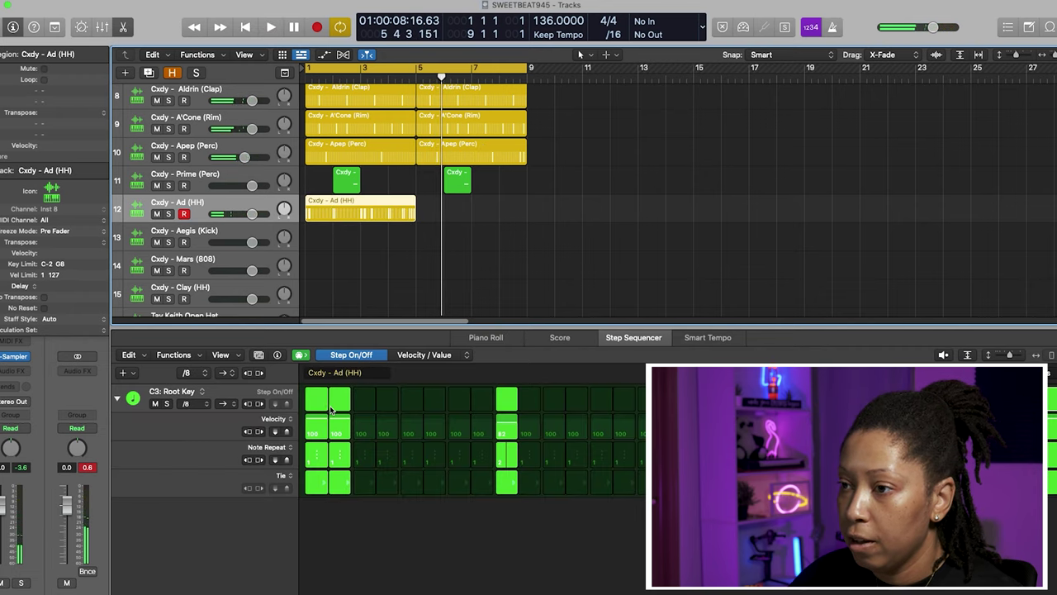
left_click_drag(324, 430, 343, 431)
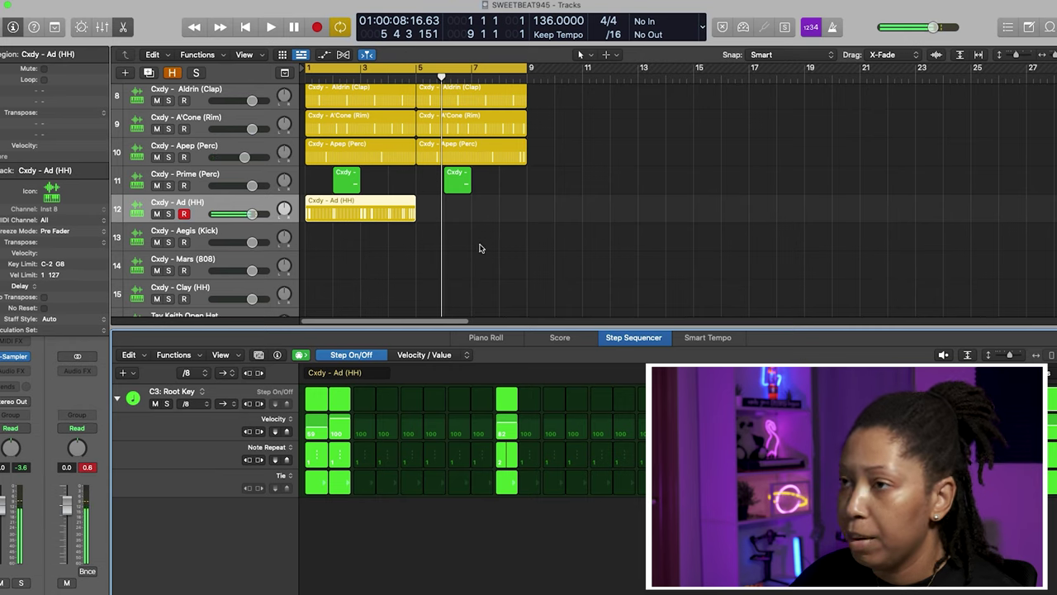
Duplicate the four-bar Cxdy - Ad (HH) pattern at bar 5.
left_click(530, 213)
left_click(380, 216)
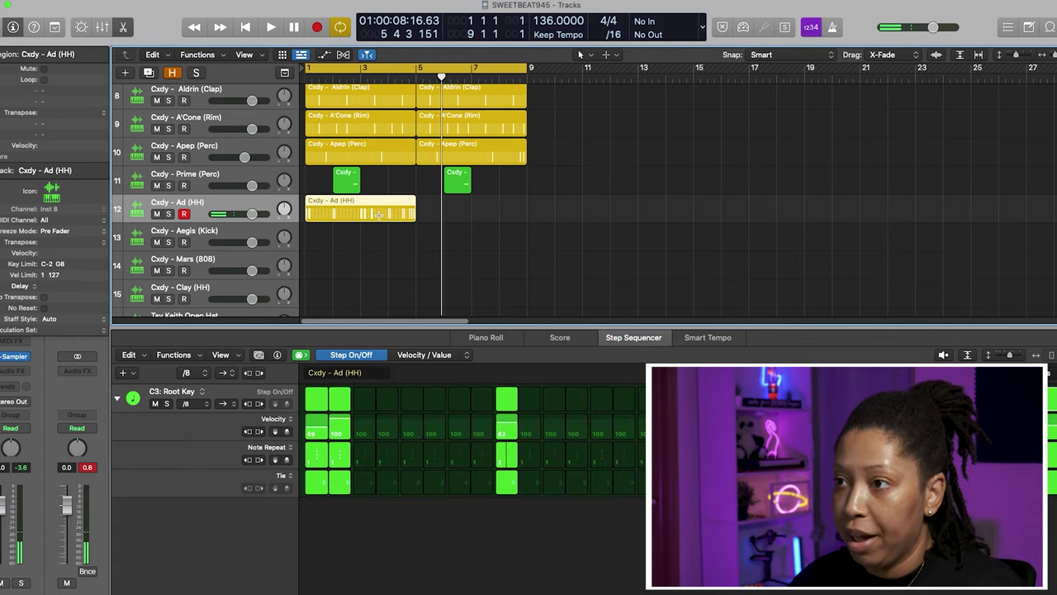
key("super+r")
Move the Cxdy - Clay (HH) track directly below Cxdy - Ad (HH) and set its step pattern's rate to /8.
left_click(518, 232)
left_click_drag(207, 291, 350, 243)
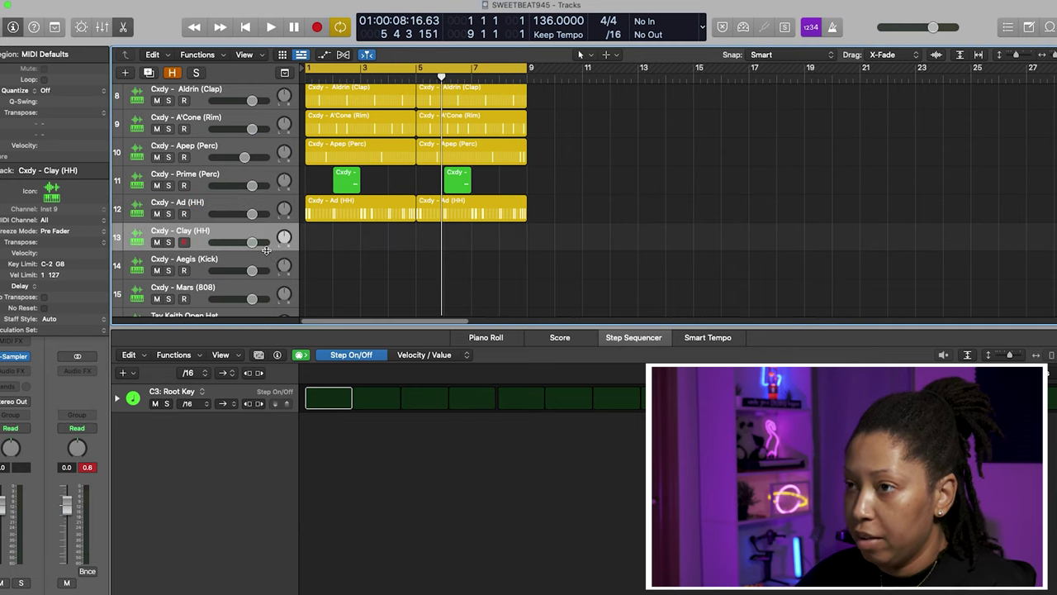
key("space")
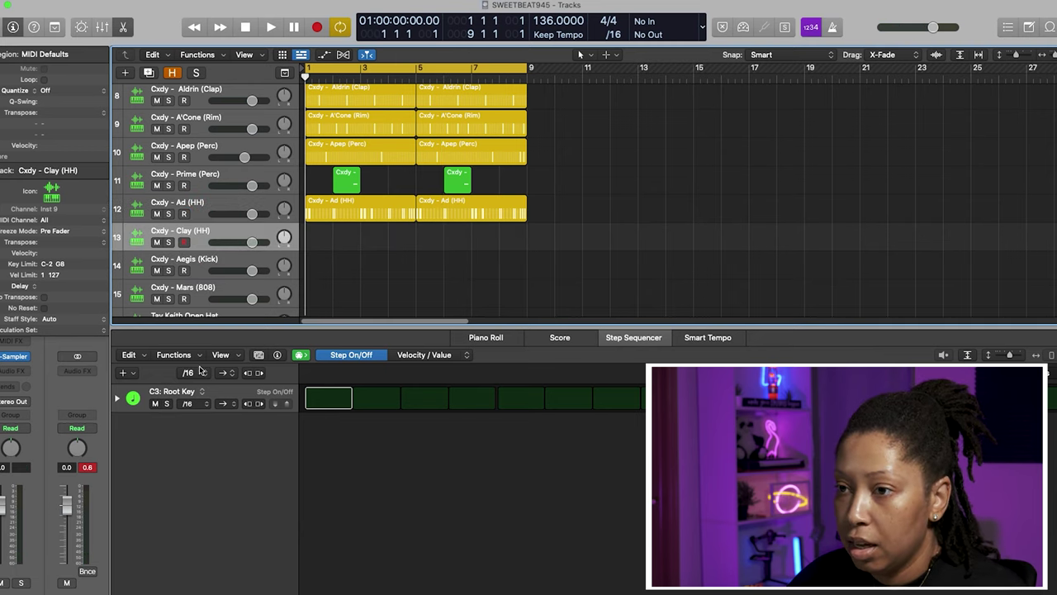
left_click(195, 372)
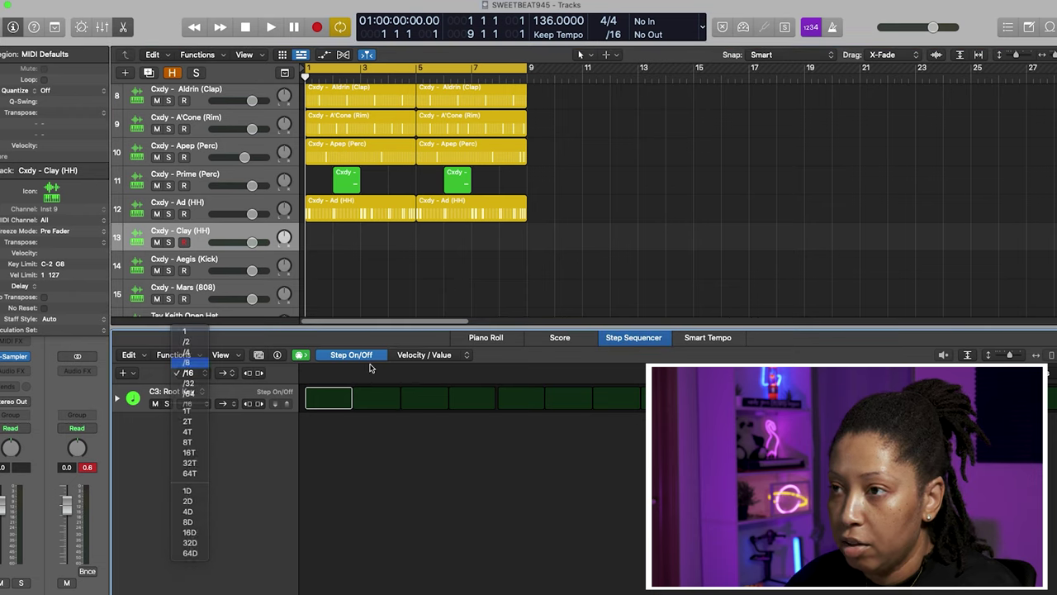
left_click(186, 362)
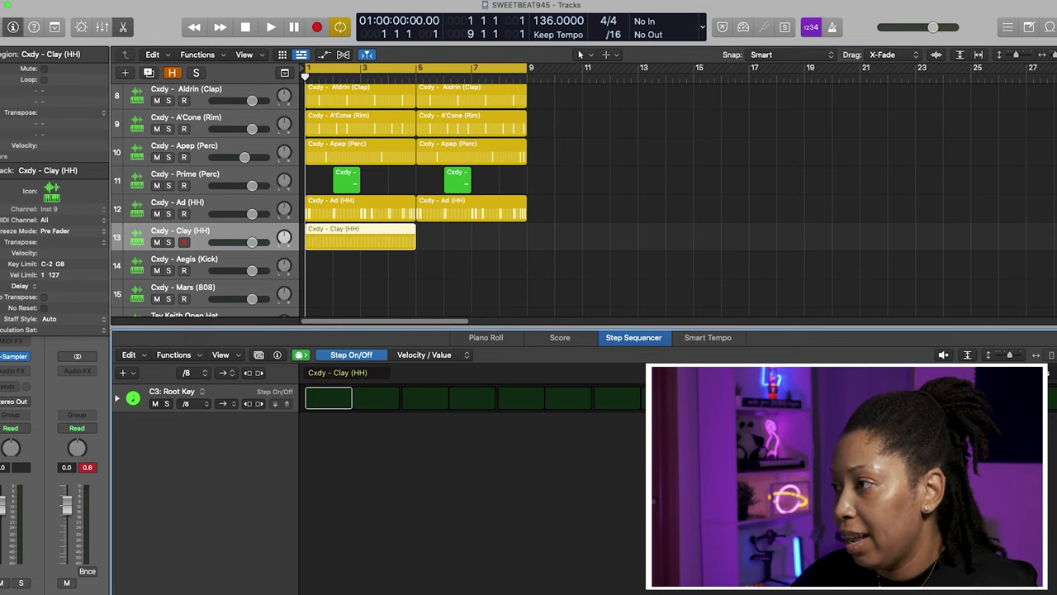
Program the four-bar Clay (HH) pattern with 4 note repeats on the fifth step, and duplicate it at bar 5.
left_click(1035, 394)
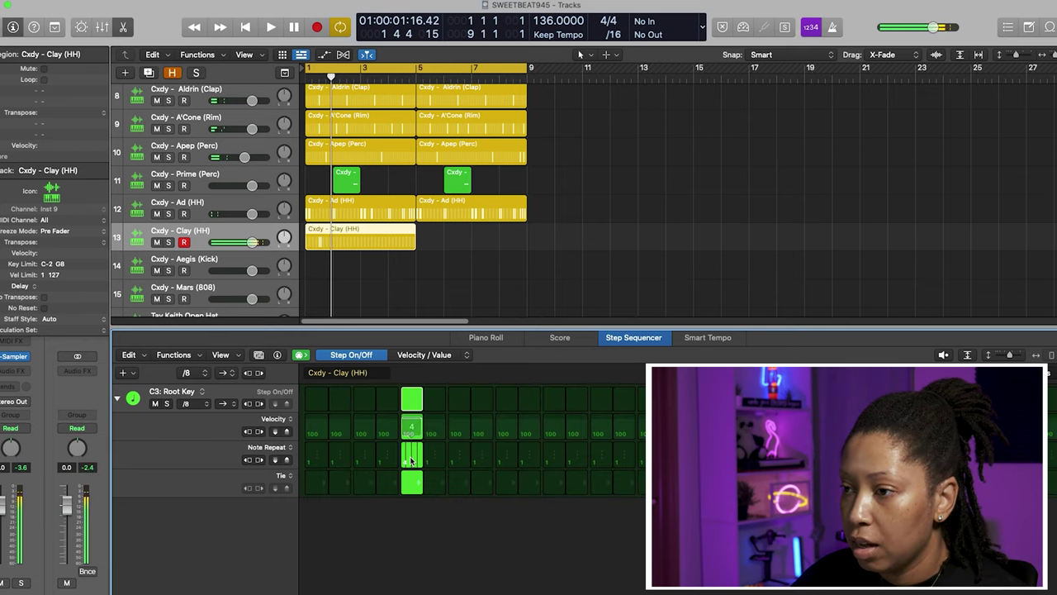
key("space")
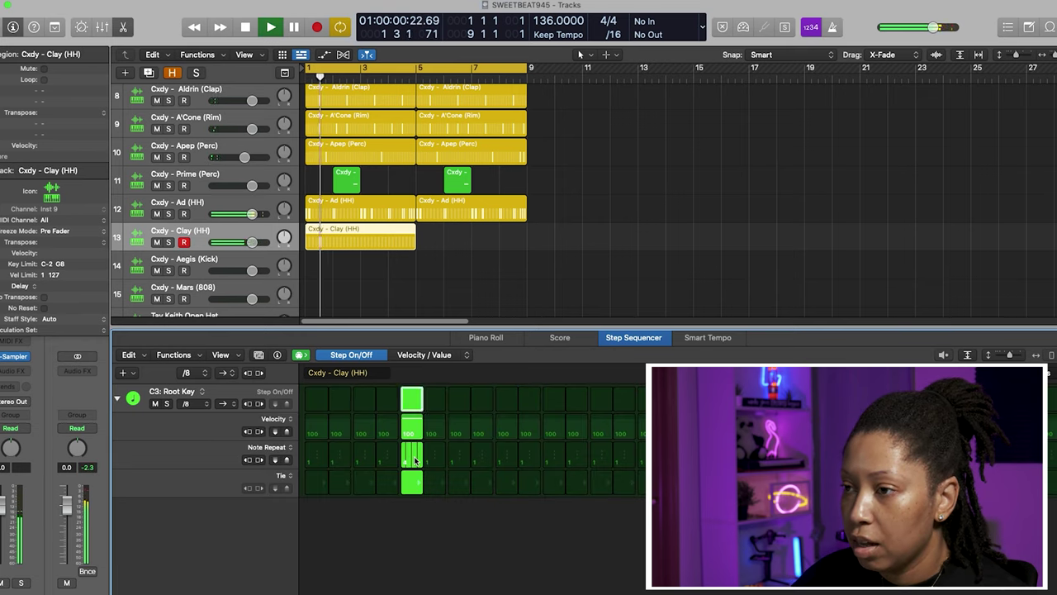
left_click(580, 400)
left_click(601, 400)
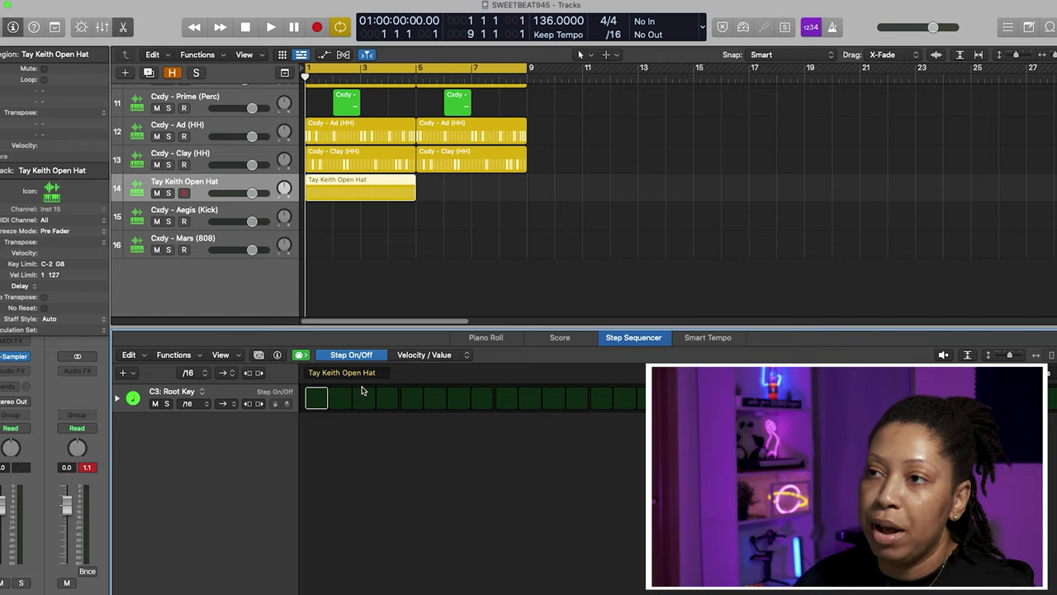
Program a sparse four-bar Tay Keith Open Hat pattern with hits late in bars 1 and 3, and duplicate it at bar 5.
left_click(201, 126)
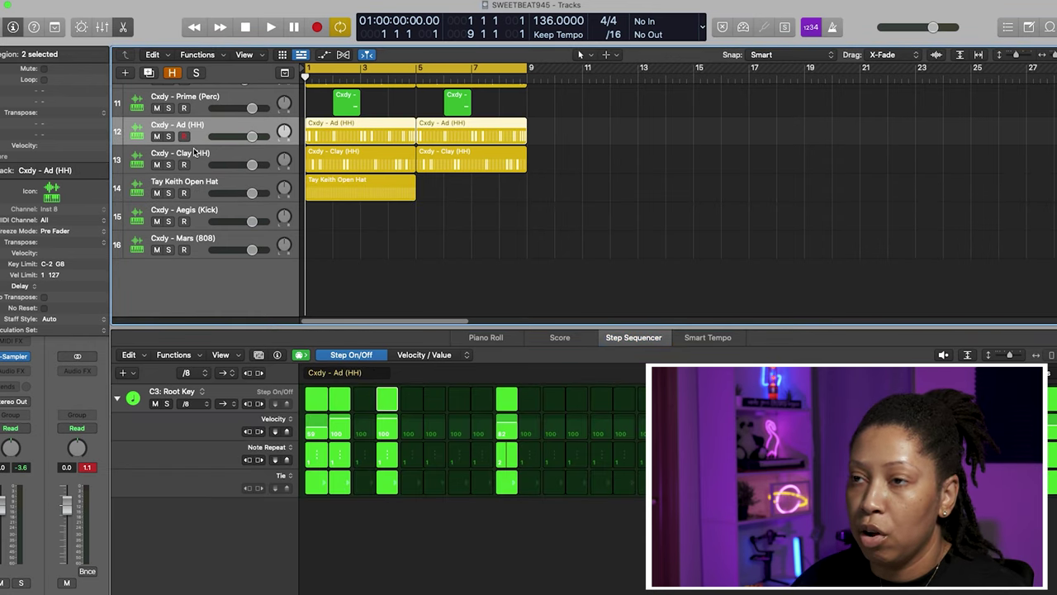
left_click(209, 214)
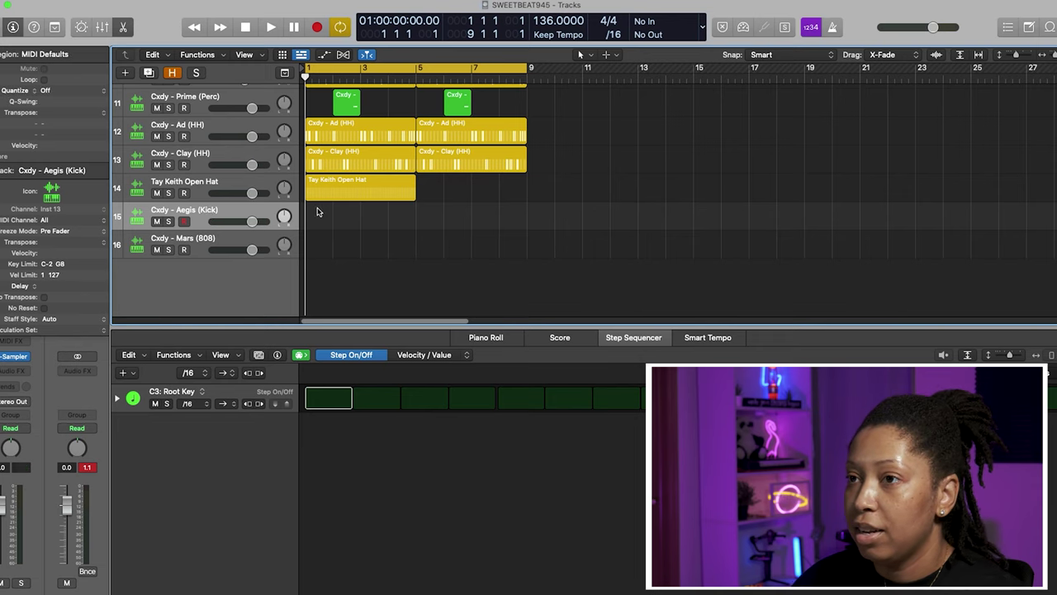
left_click(237, 187)
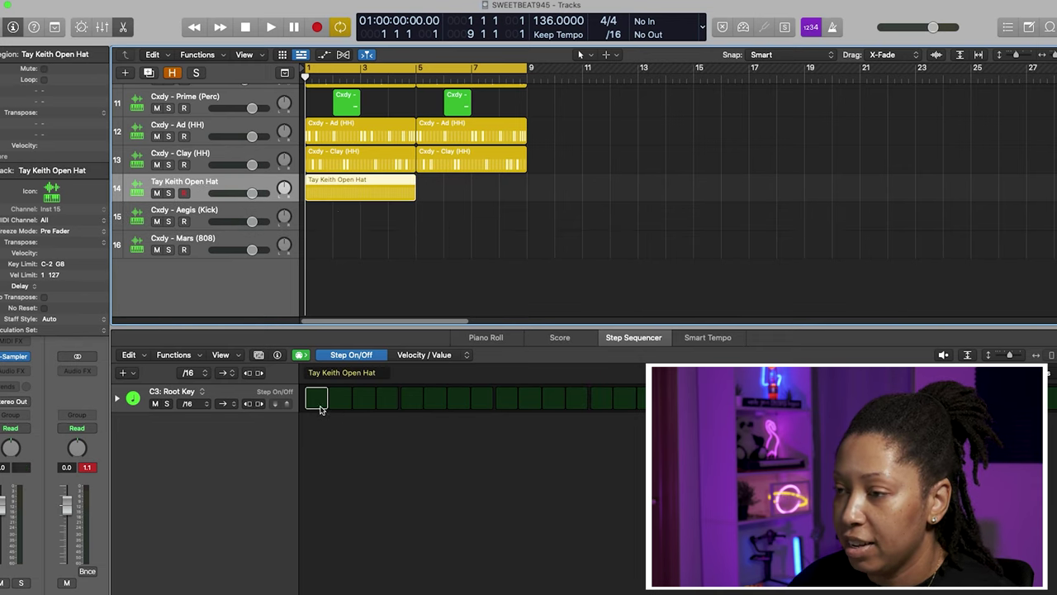
key("space")
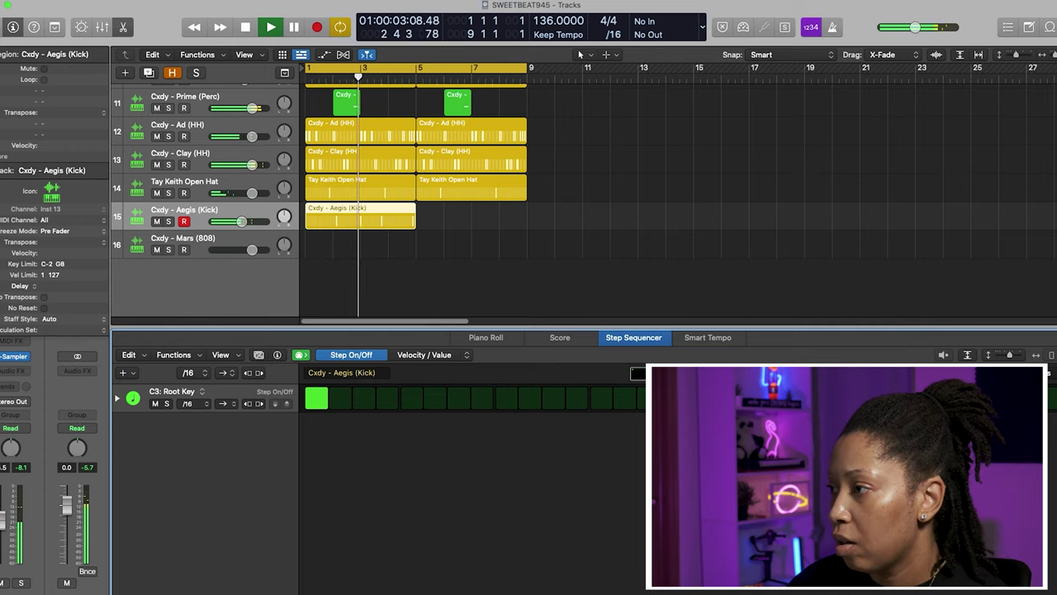
Build the four-bar Cxdy - Aegis (Kick) pattern during playback, adding a cluster of kicks around the start of bar 3.
key("space")
key("space")
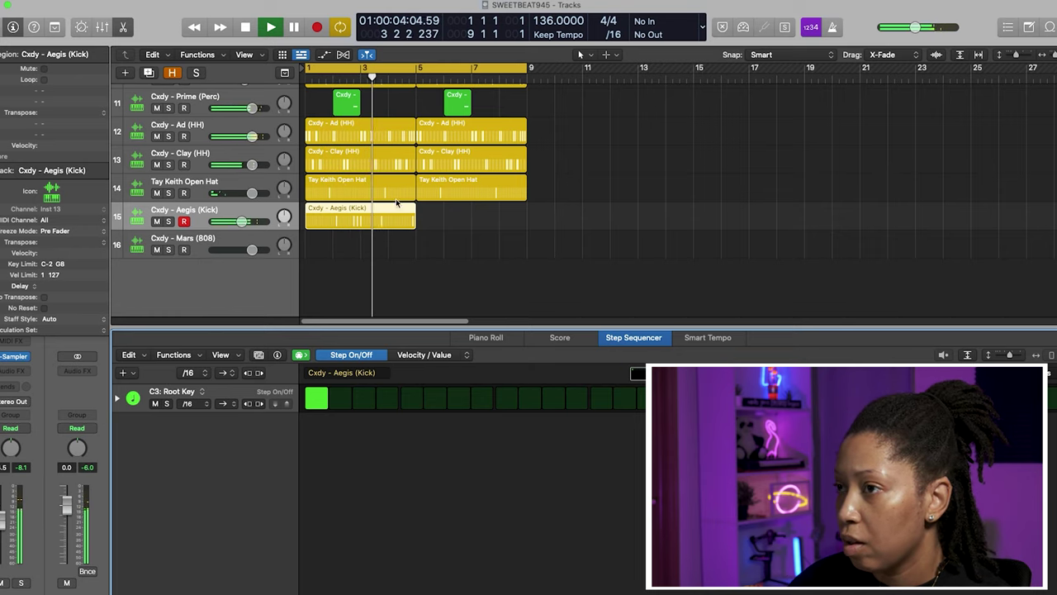
key("space")
key("space")
key("space")
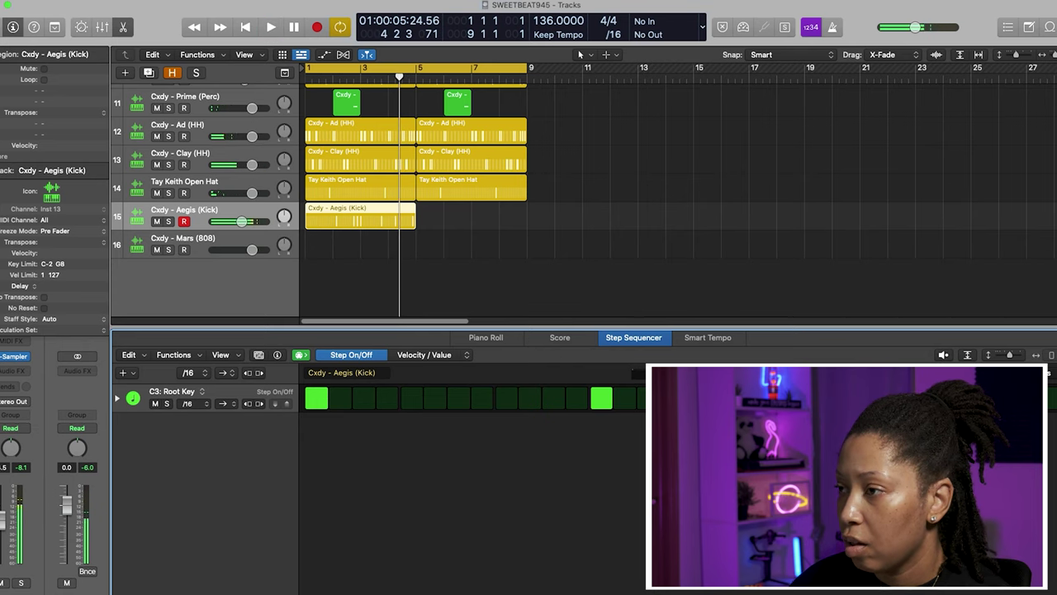
Try extra Aegis kicks in the first bar, including one on the third step.
key("space")
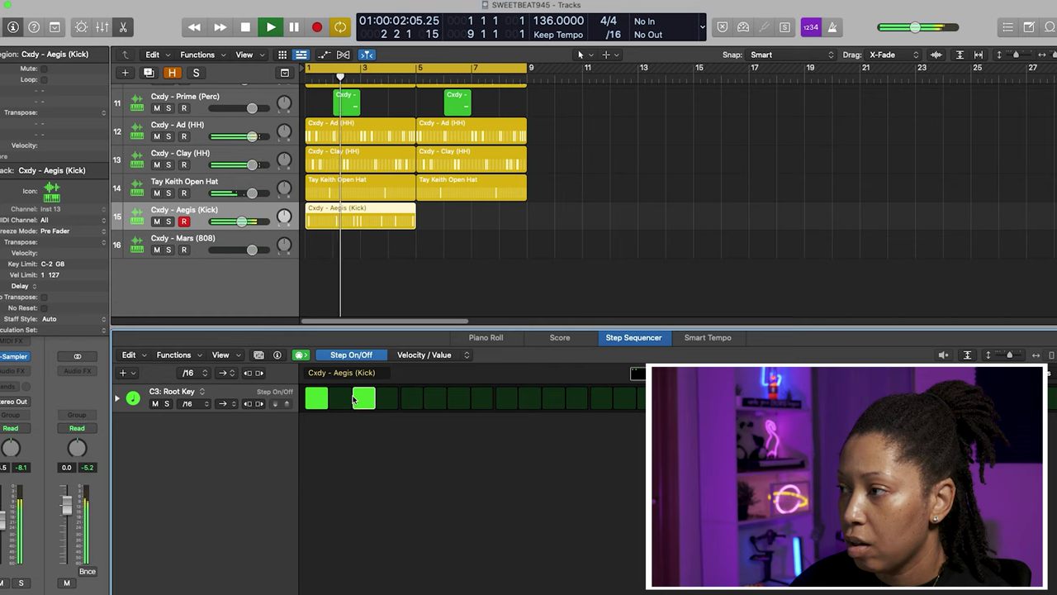
key("space")
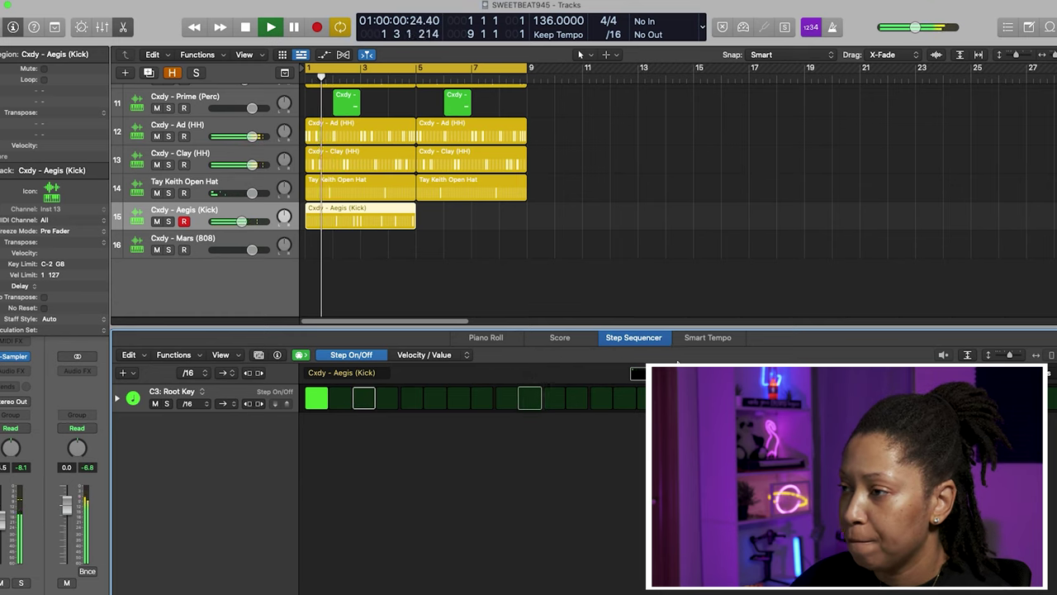
key("space")
key("space")
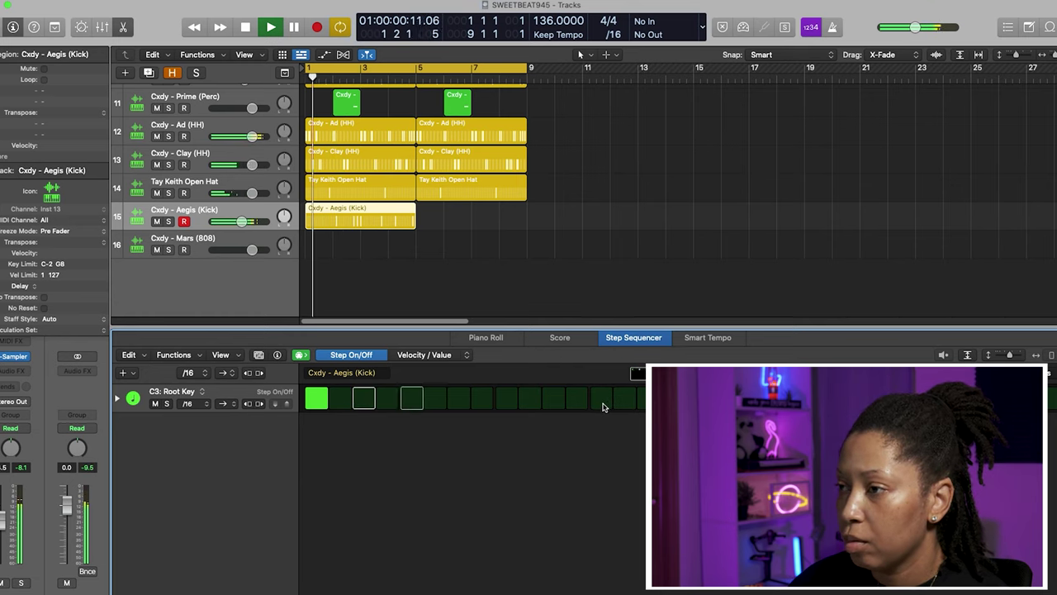
Place an Aegis kick on beat 4 of bar 1 and refine the pattern's remaining kicks against the playing beat.
left_click(601, 399)
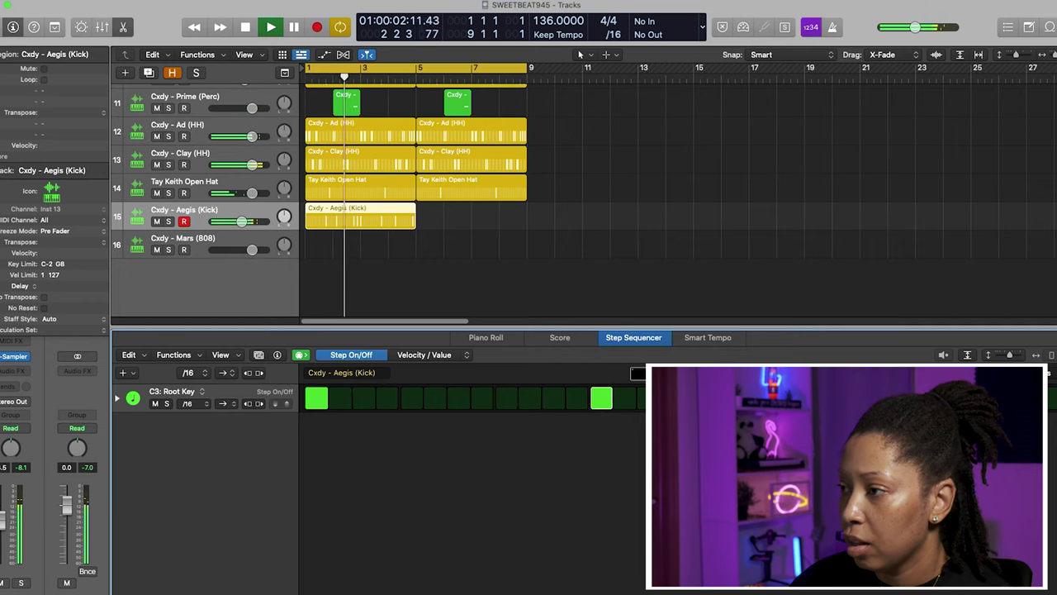
key("space")
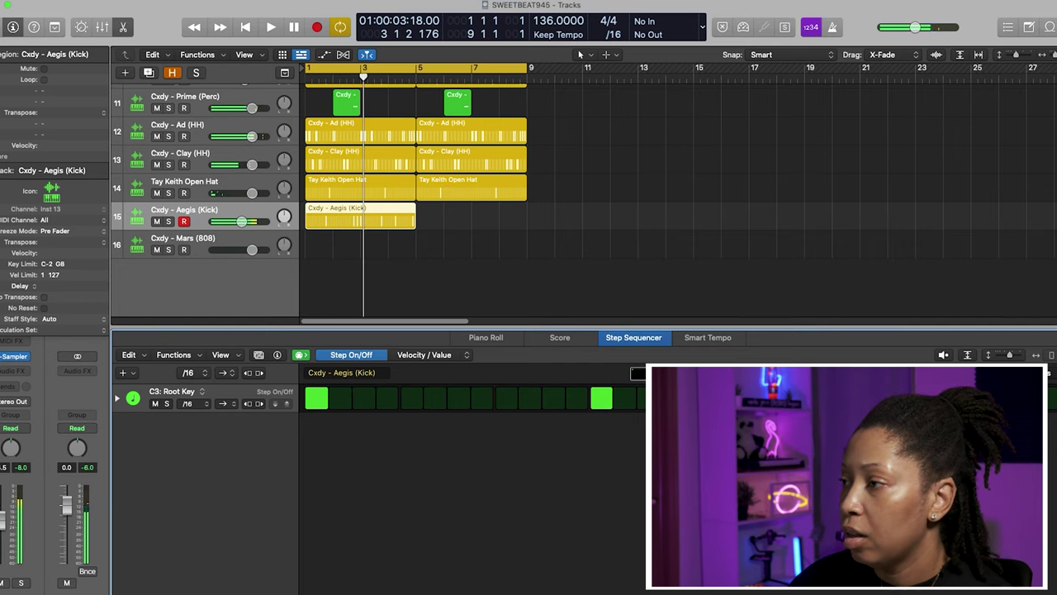
key("space")
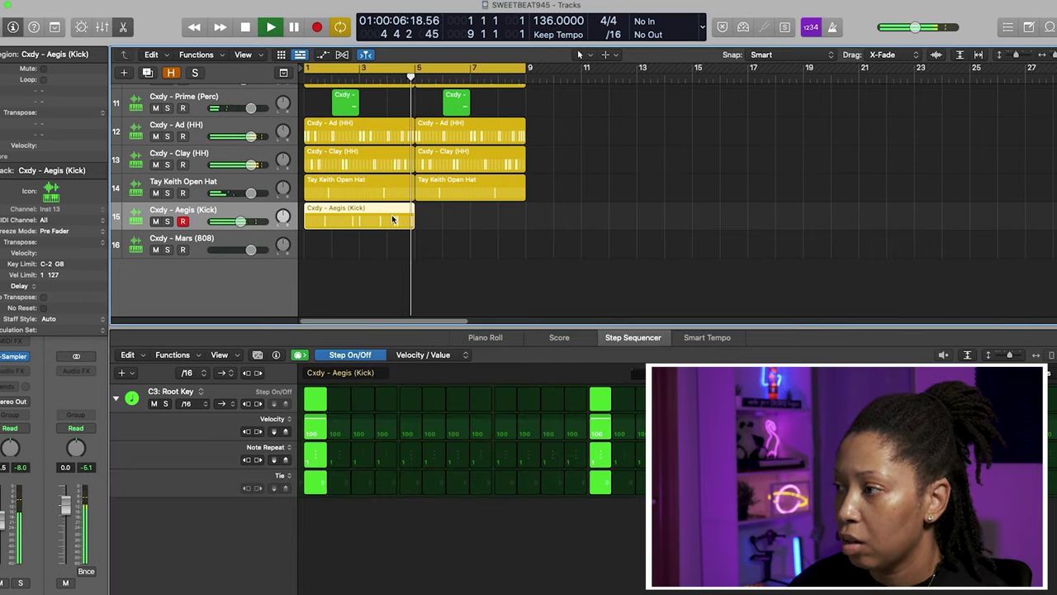
key("space")
Mute the Aegis kick track and make Cxdy - Mars (808) the record-ready track, with the playhead at bar 1.
left_click(364, 271)
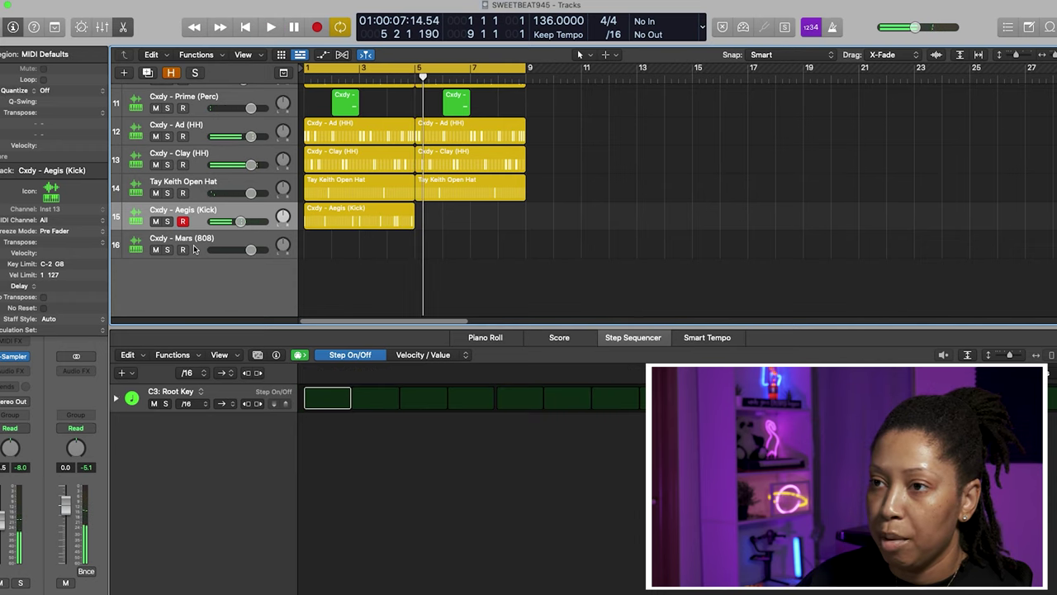
left_click(218, 241)
key("Return")
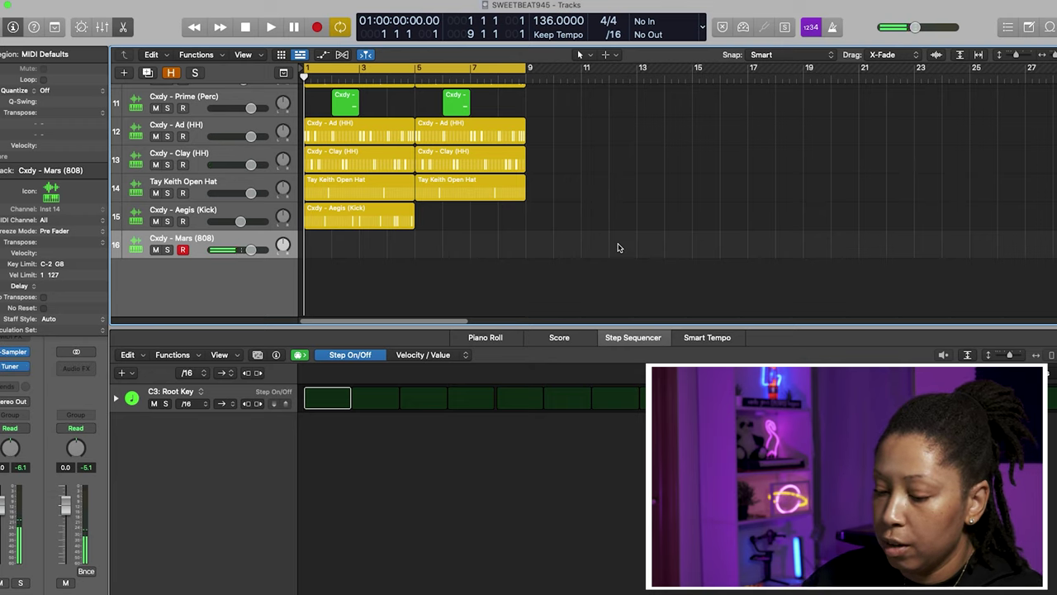
left_click(155, 221)
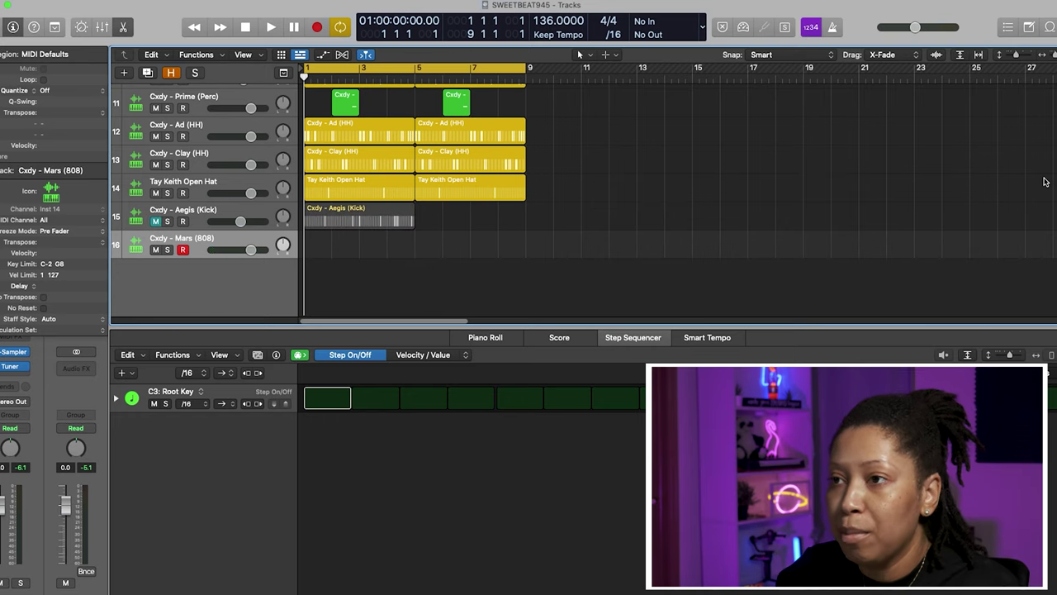
Try recording an 808 take on the Cxdy - Mars (808) track over the beat, and undo it.
key("r")
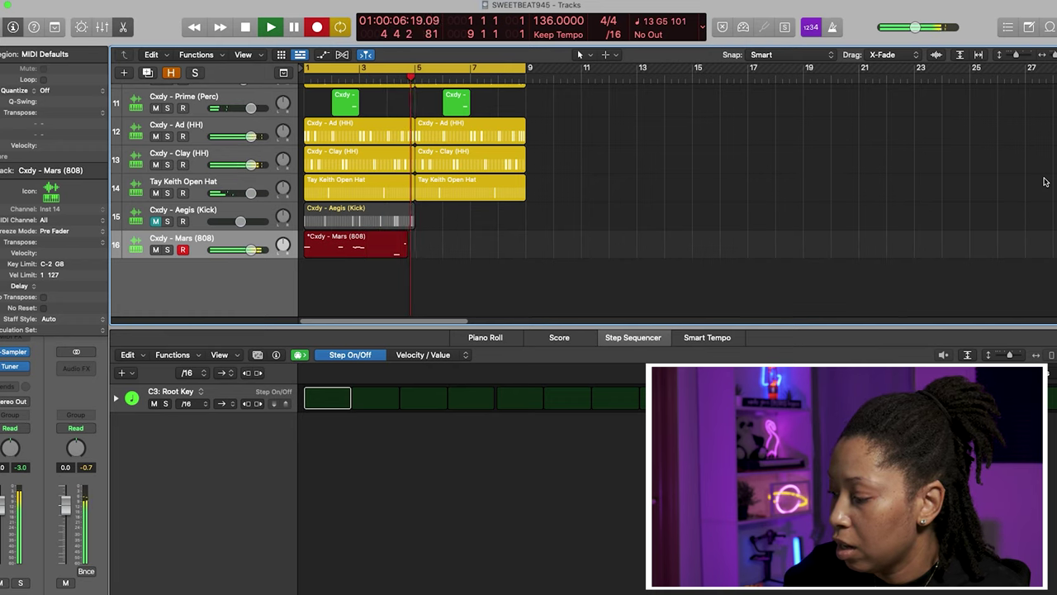
key("space")
key("super+z")
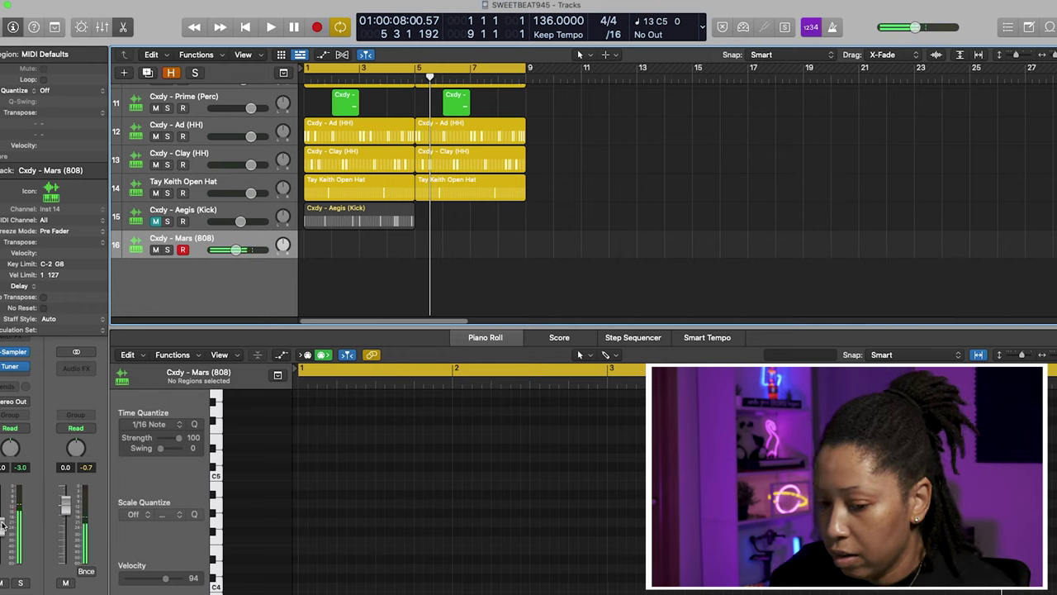
Record an eight-bar 808 line on the Cxdy - Mars (808) track and transpose all its notes down two octaves, checking them in playback.
key("r")
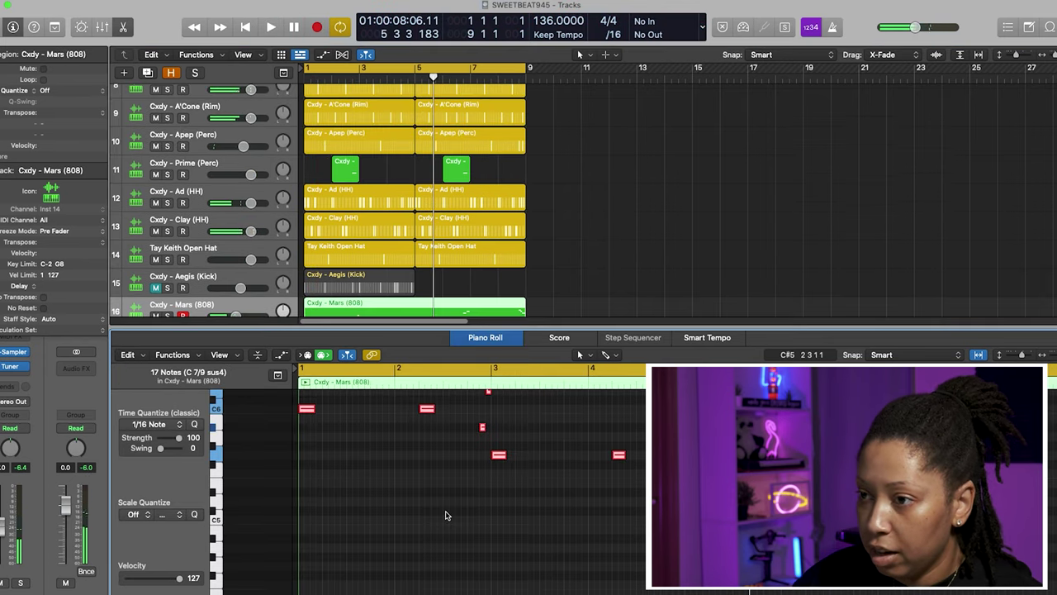
key("alt+shift+Down")
key("alt+shift+Down")
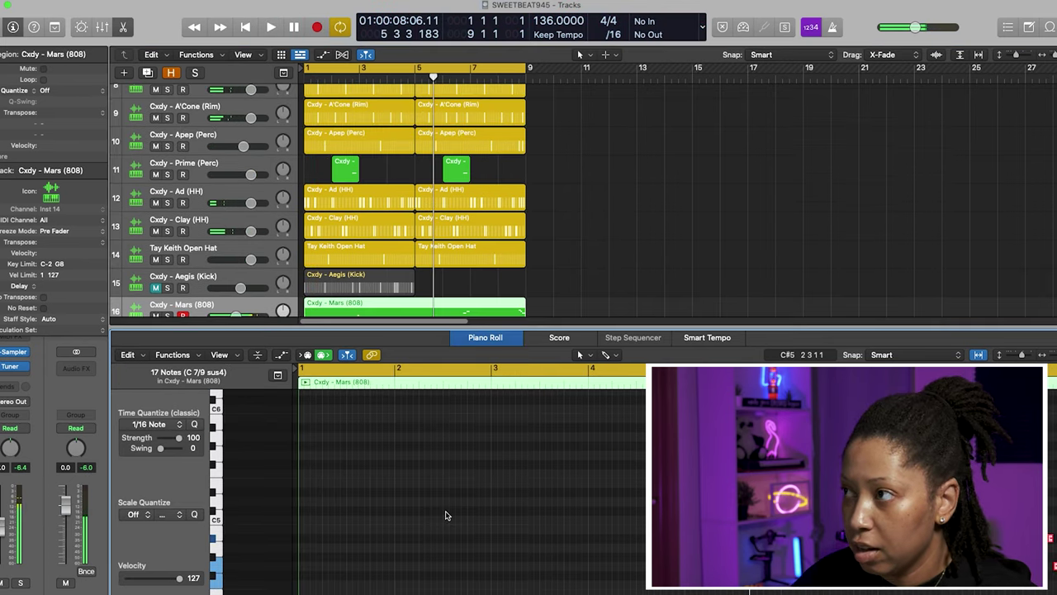
key("space")
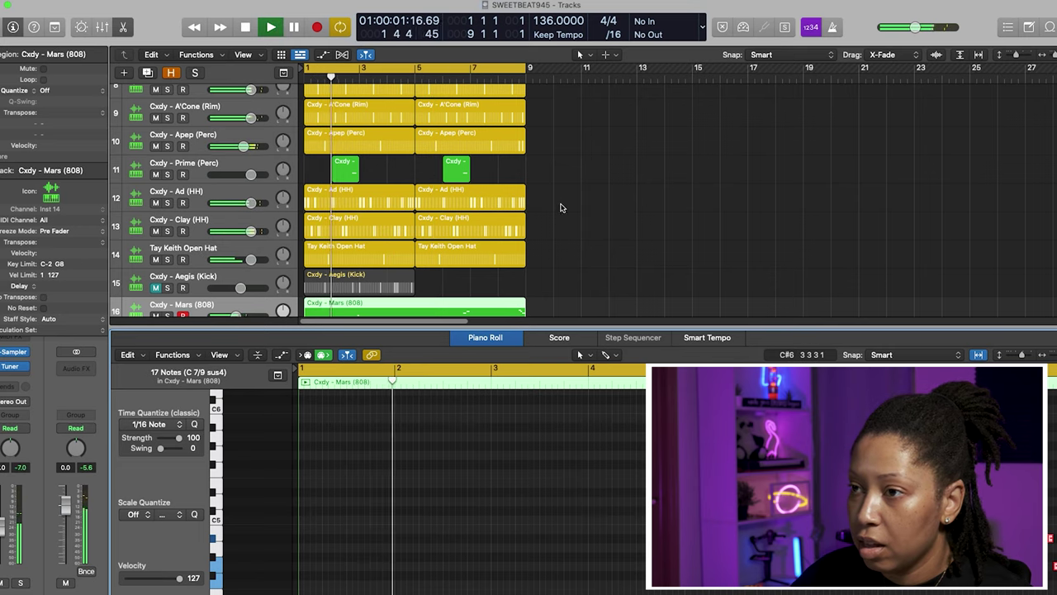
scroll(622, 232, "down", 3)
scroll(521, 491, "down", 5)
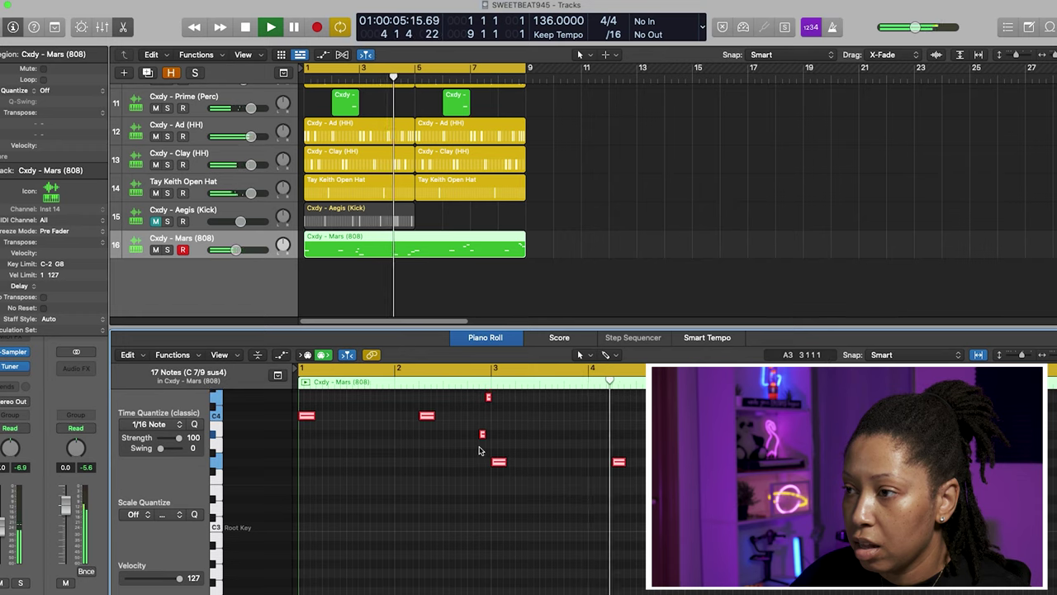
scroll(475, 450, "up", 3)
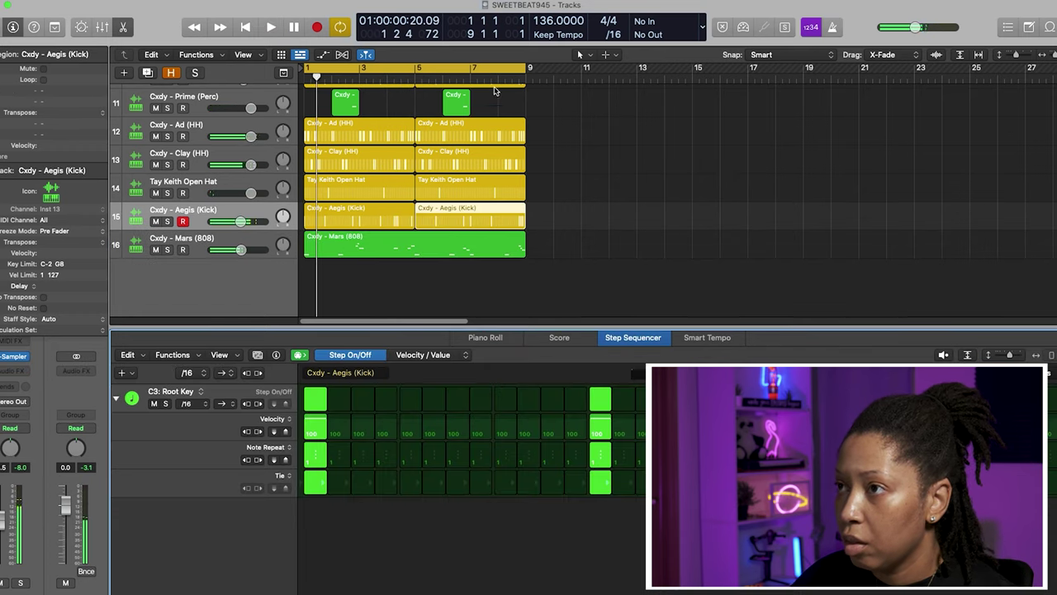
Play the full beat from around bar 8 and shrink the tracks area to an overview of the whole arrangement.
double_click(498, 76)
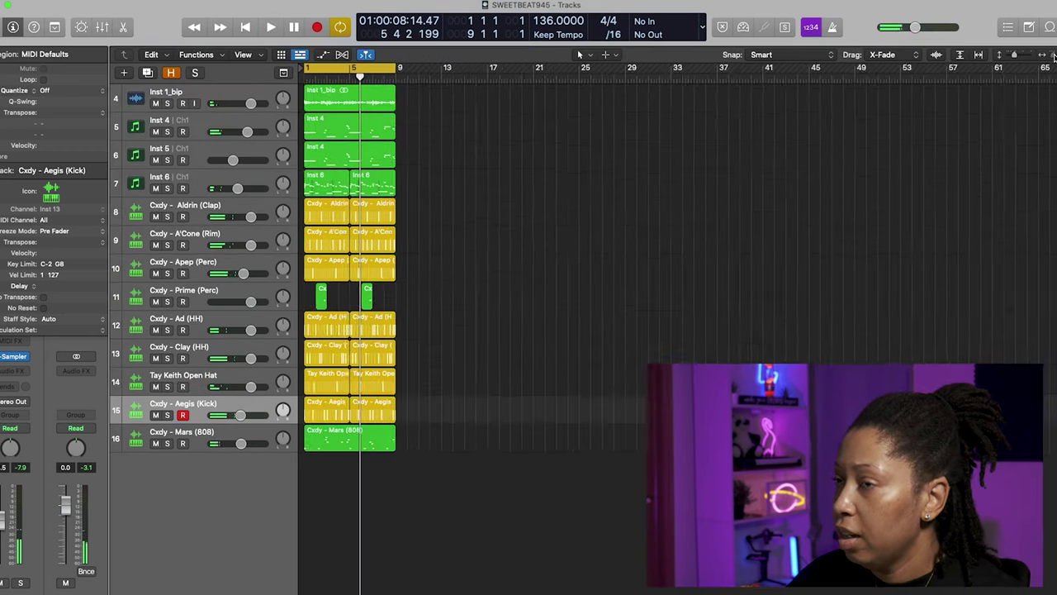
left_click_drag(1054, 56, 1012, 55)
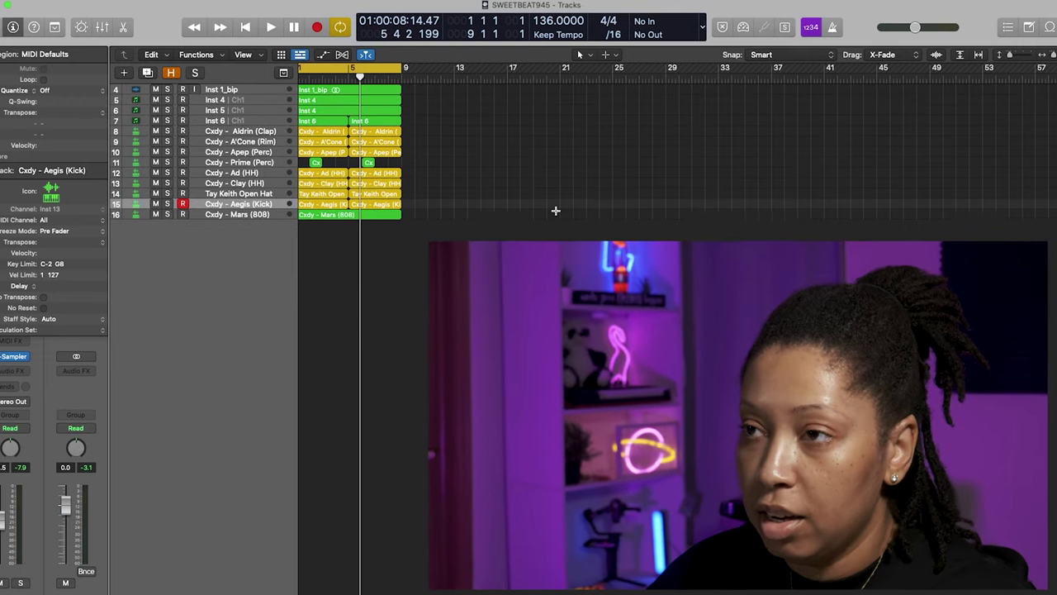